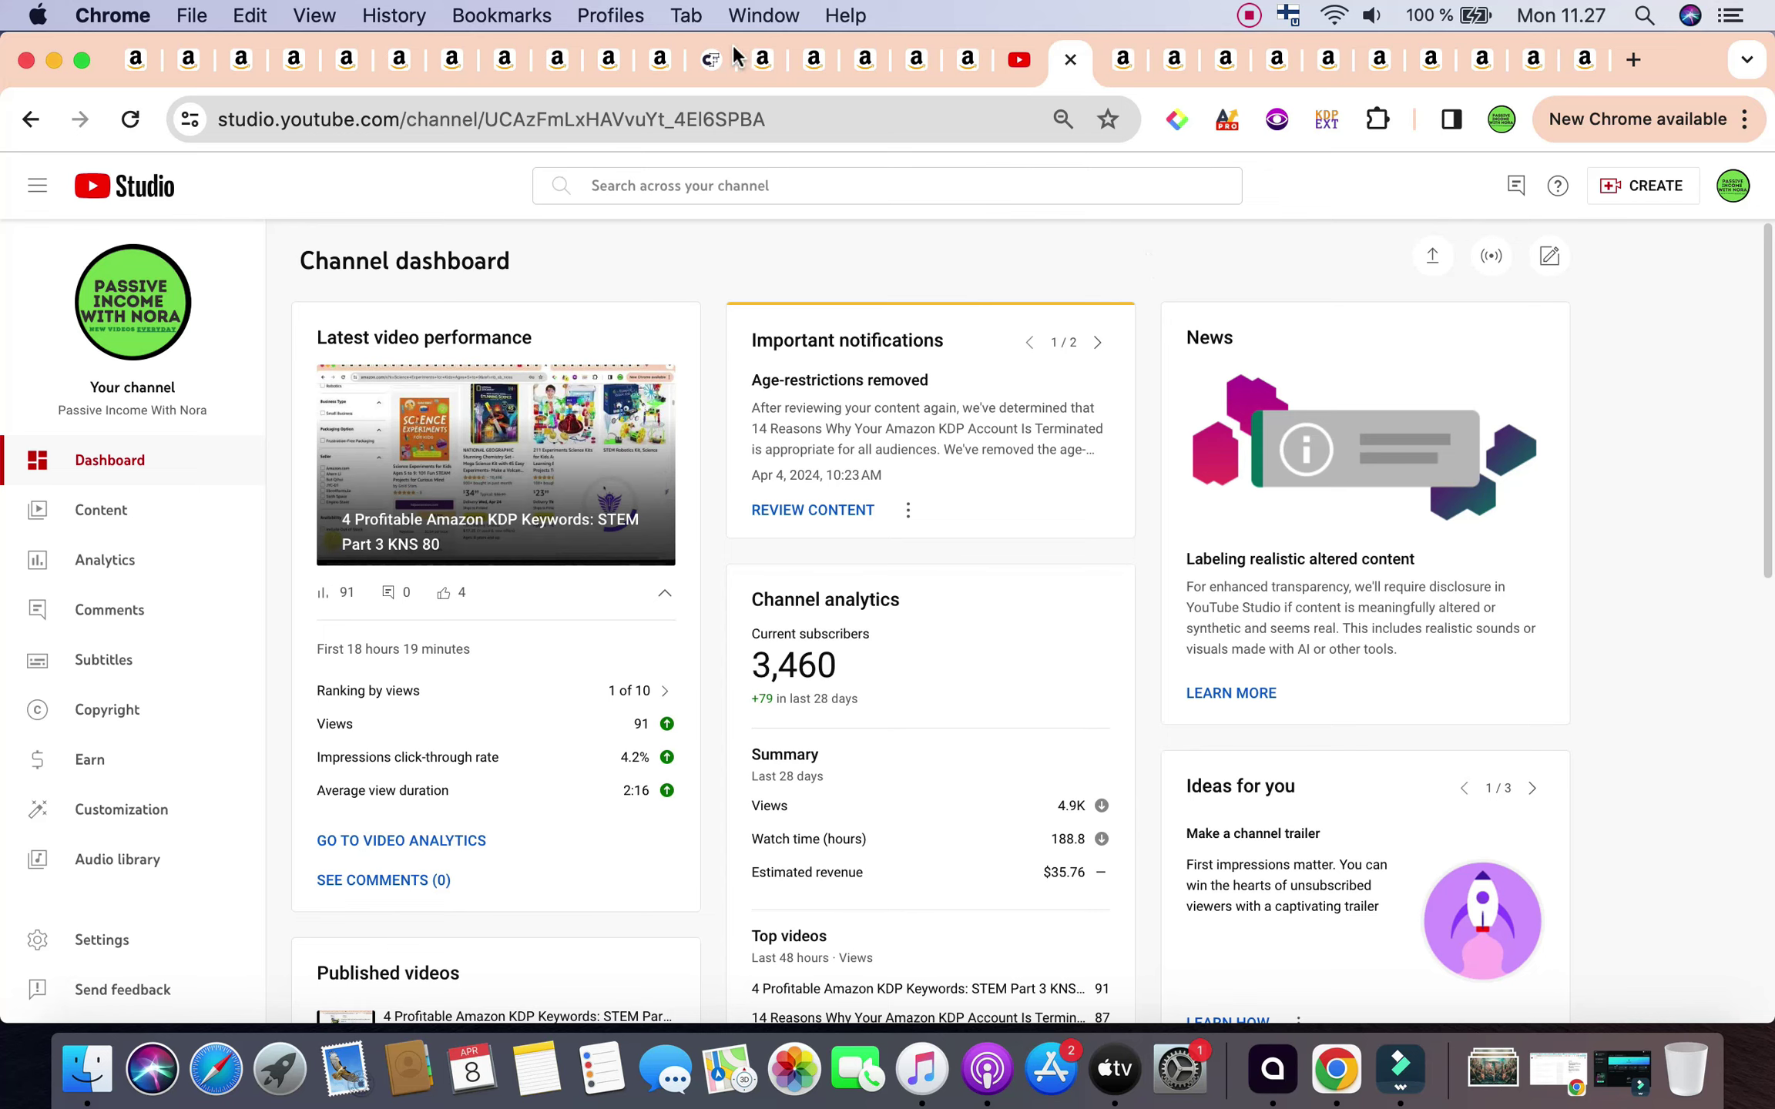
Show the Creative Fabrica homepage.
left_click(727, 49)
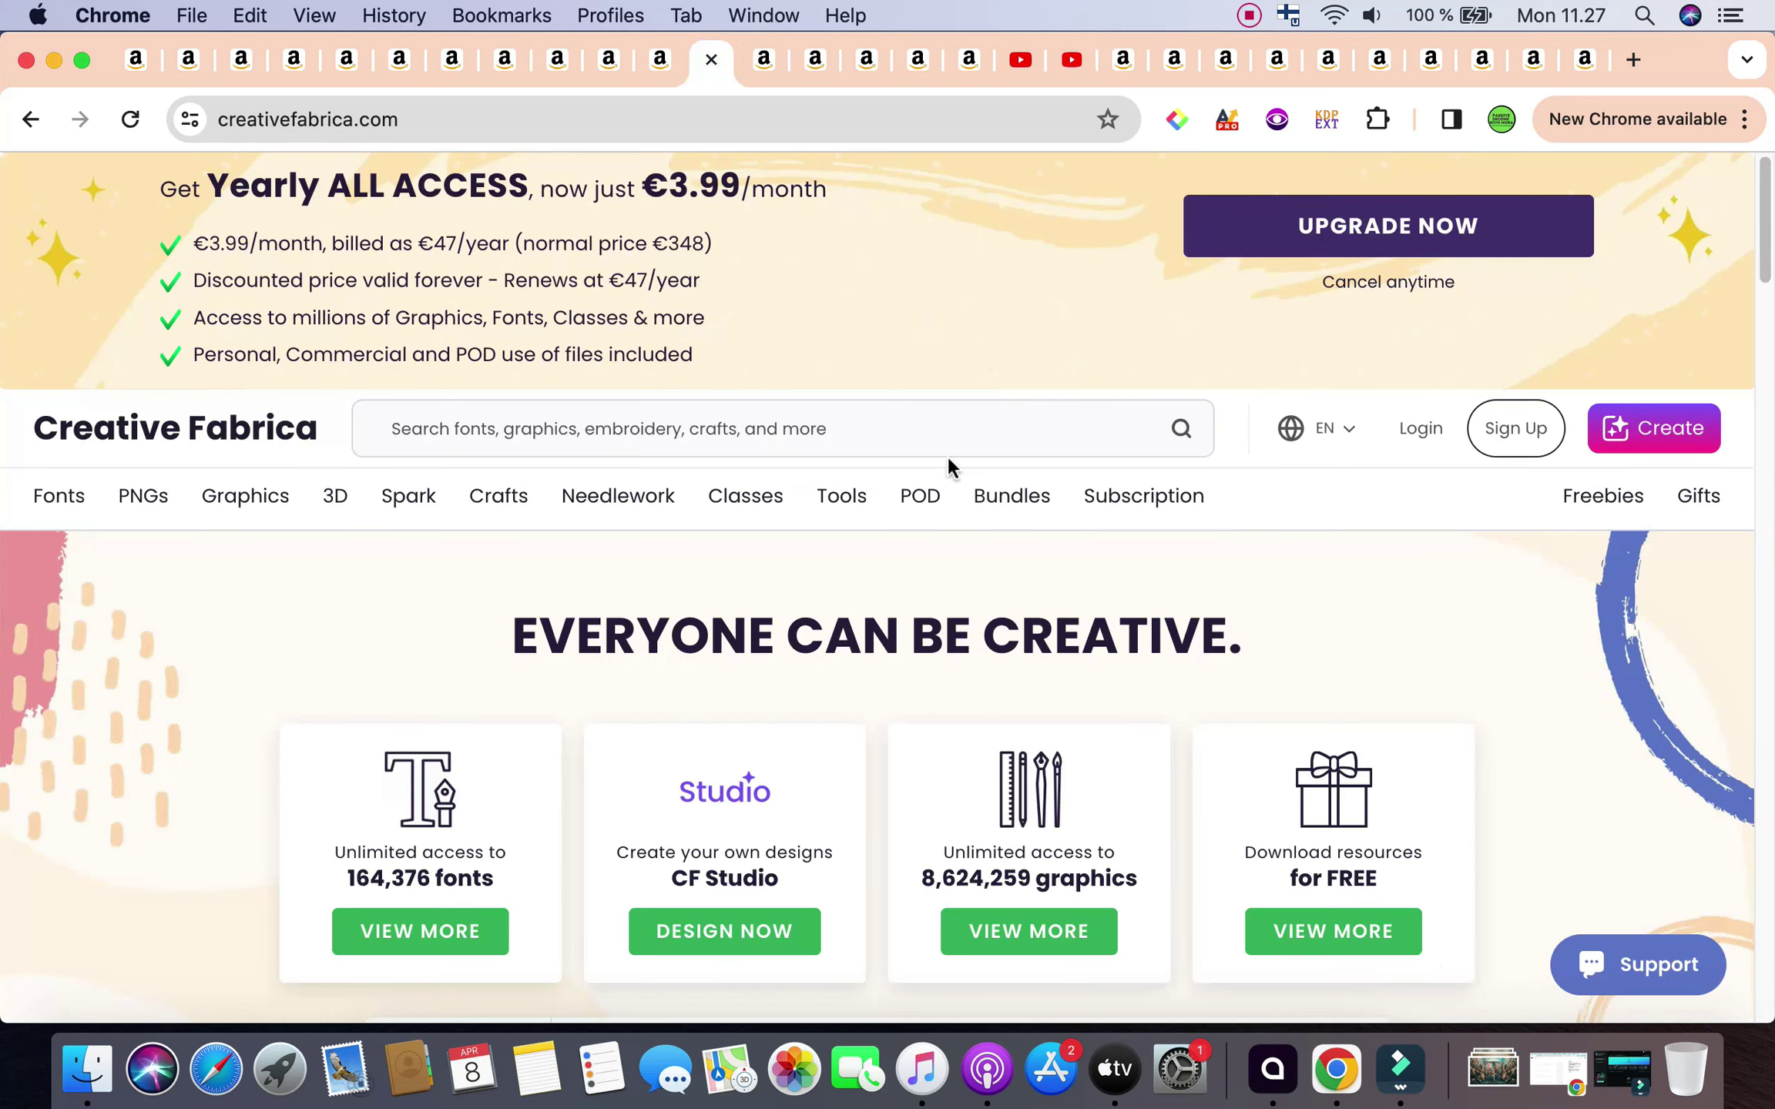
mouse_move(870, 514)
Open the Amazon results for "what not to do scotland travel guide" and examine the first book's category ranks, release date and sales estimates.
left_click(1584, 77)
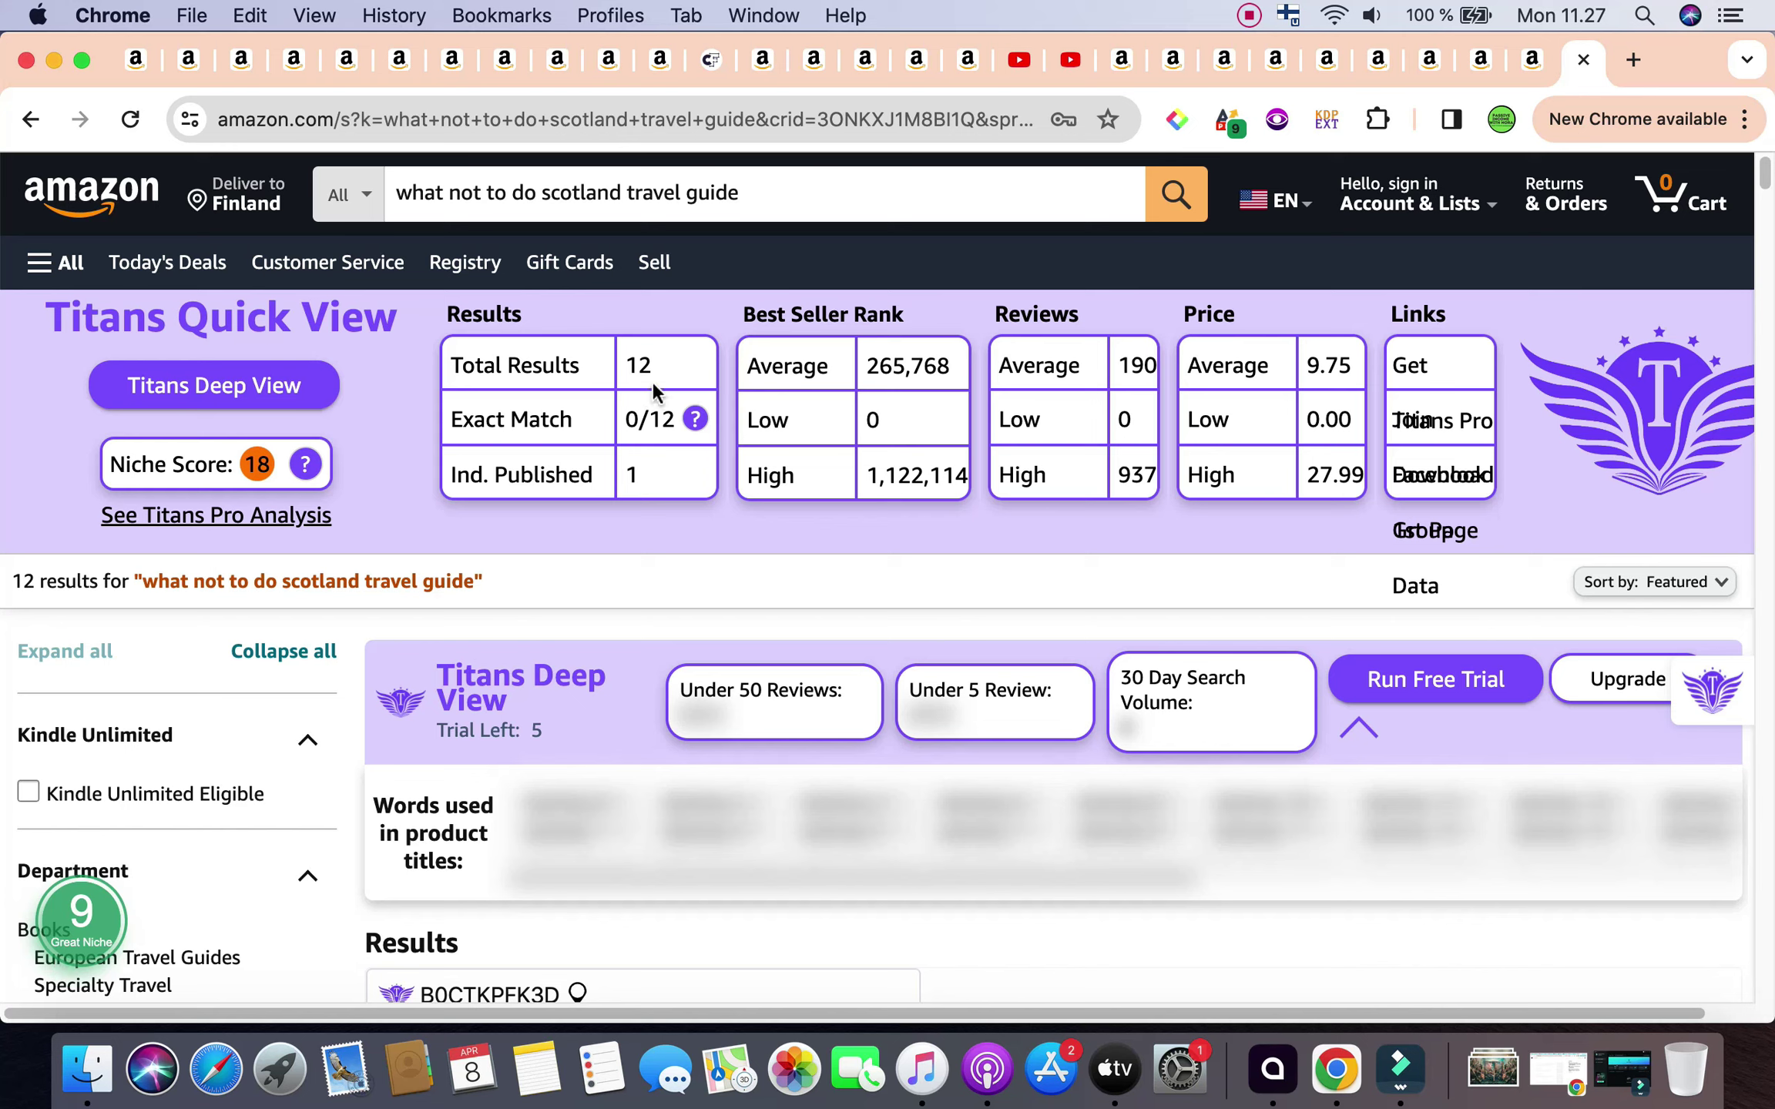
mouse_move(695, 416)
scroll(1290, 339, "down", 8)
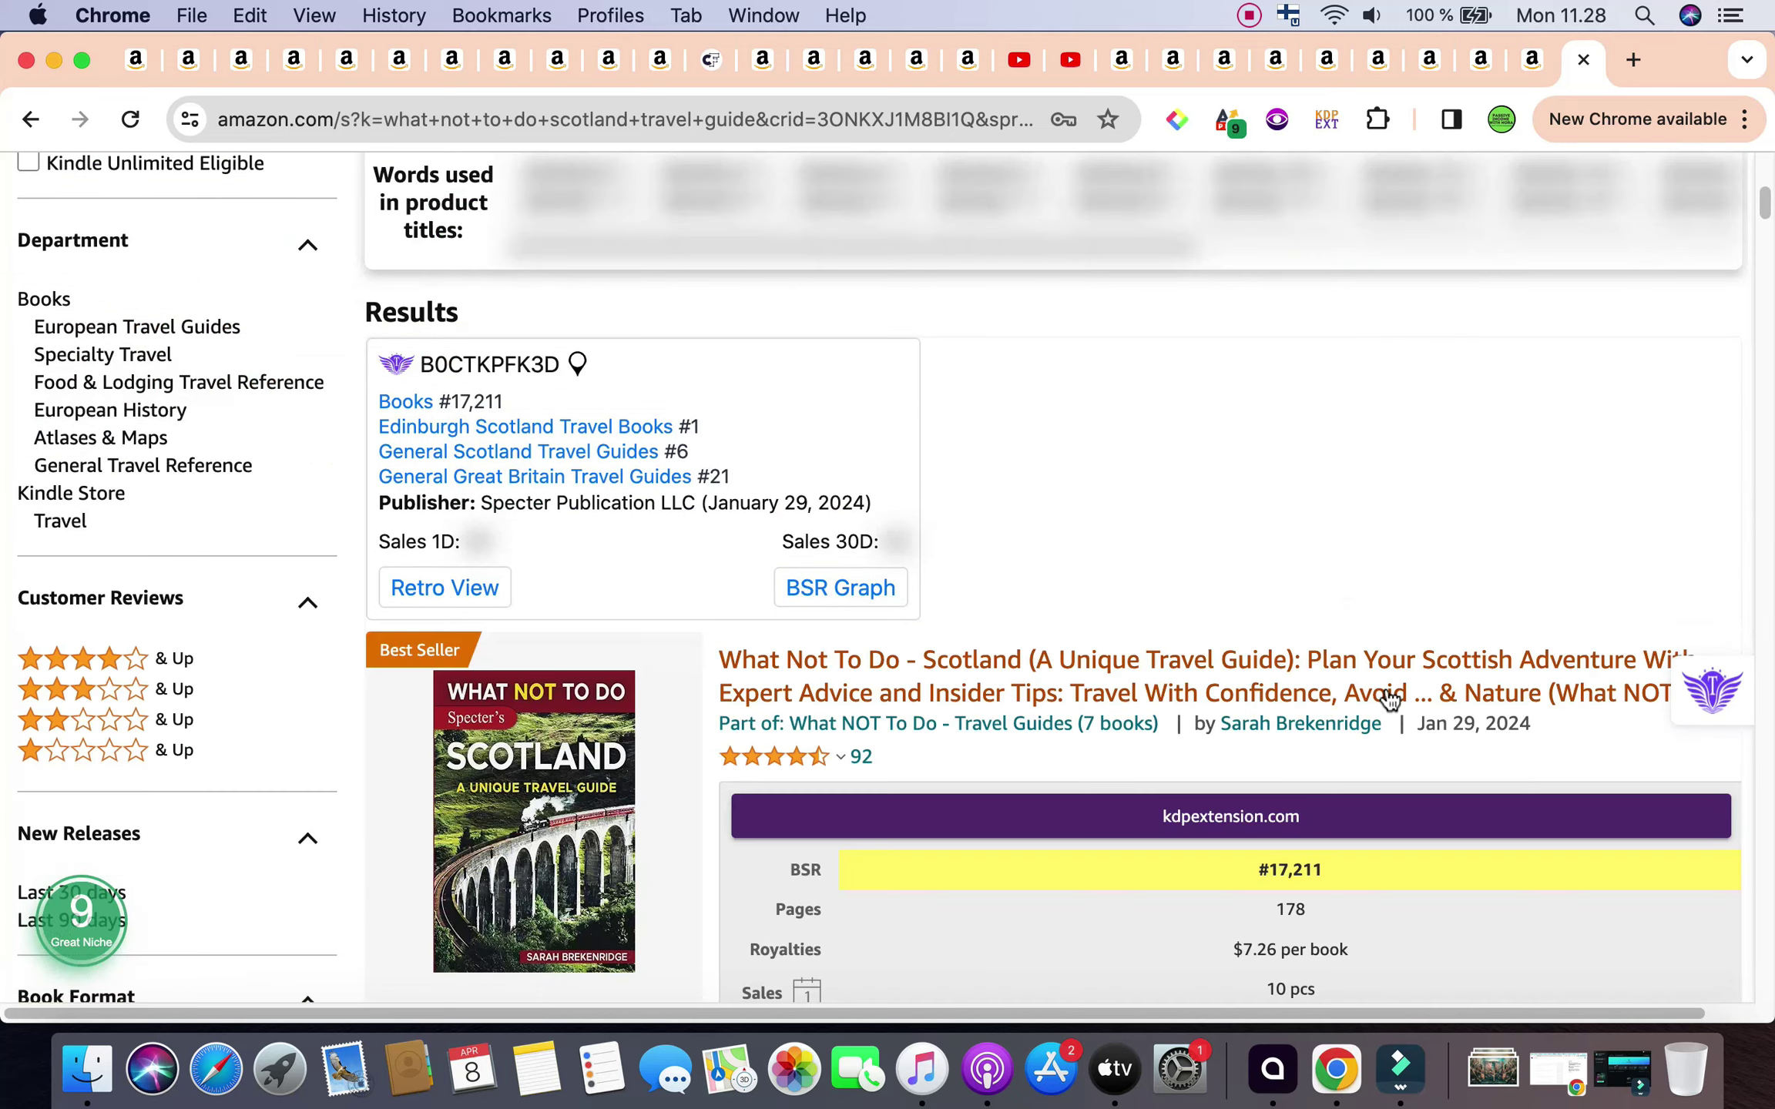
scroll(1389, 700, "down", 2)
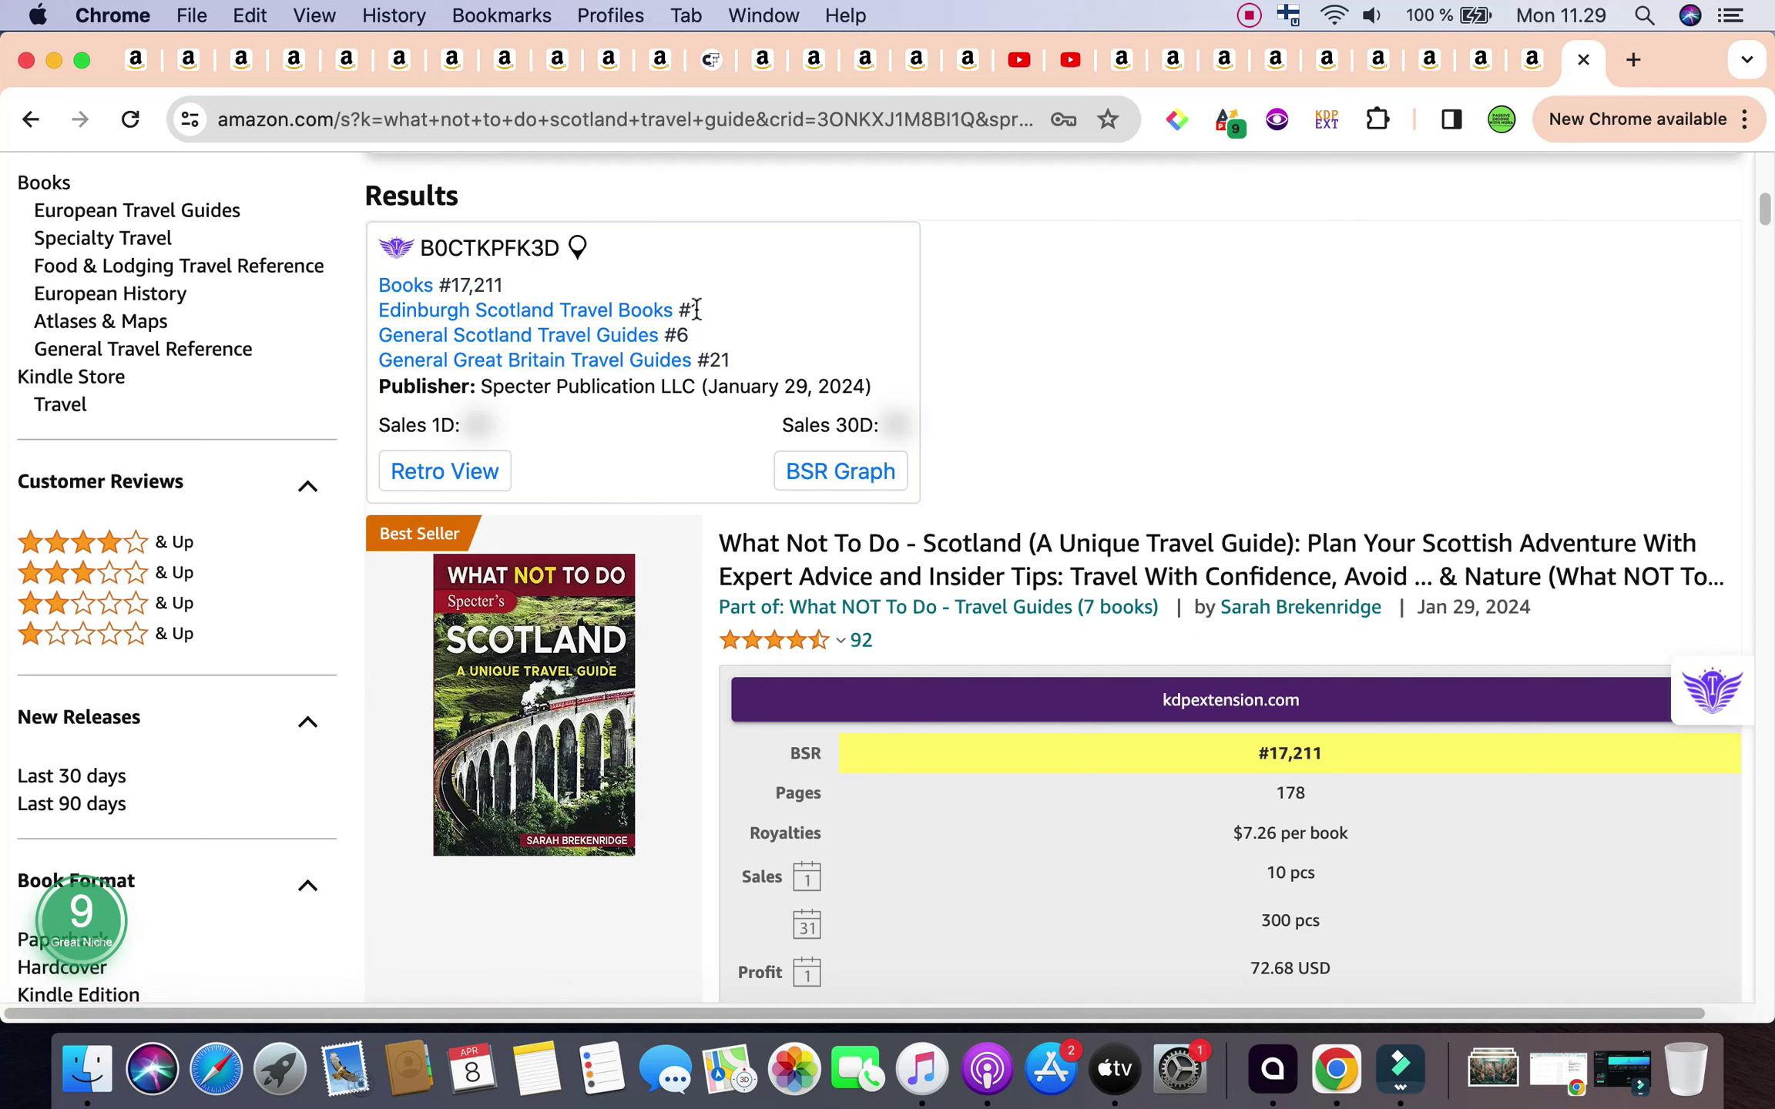
left_click_drag(707, 289, 739, 364)
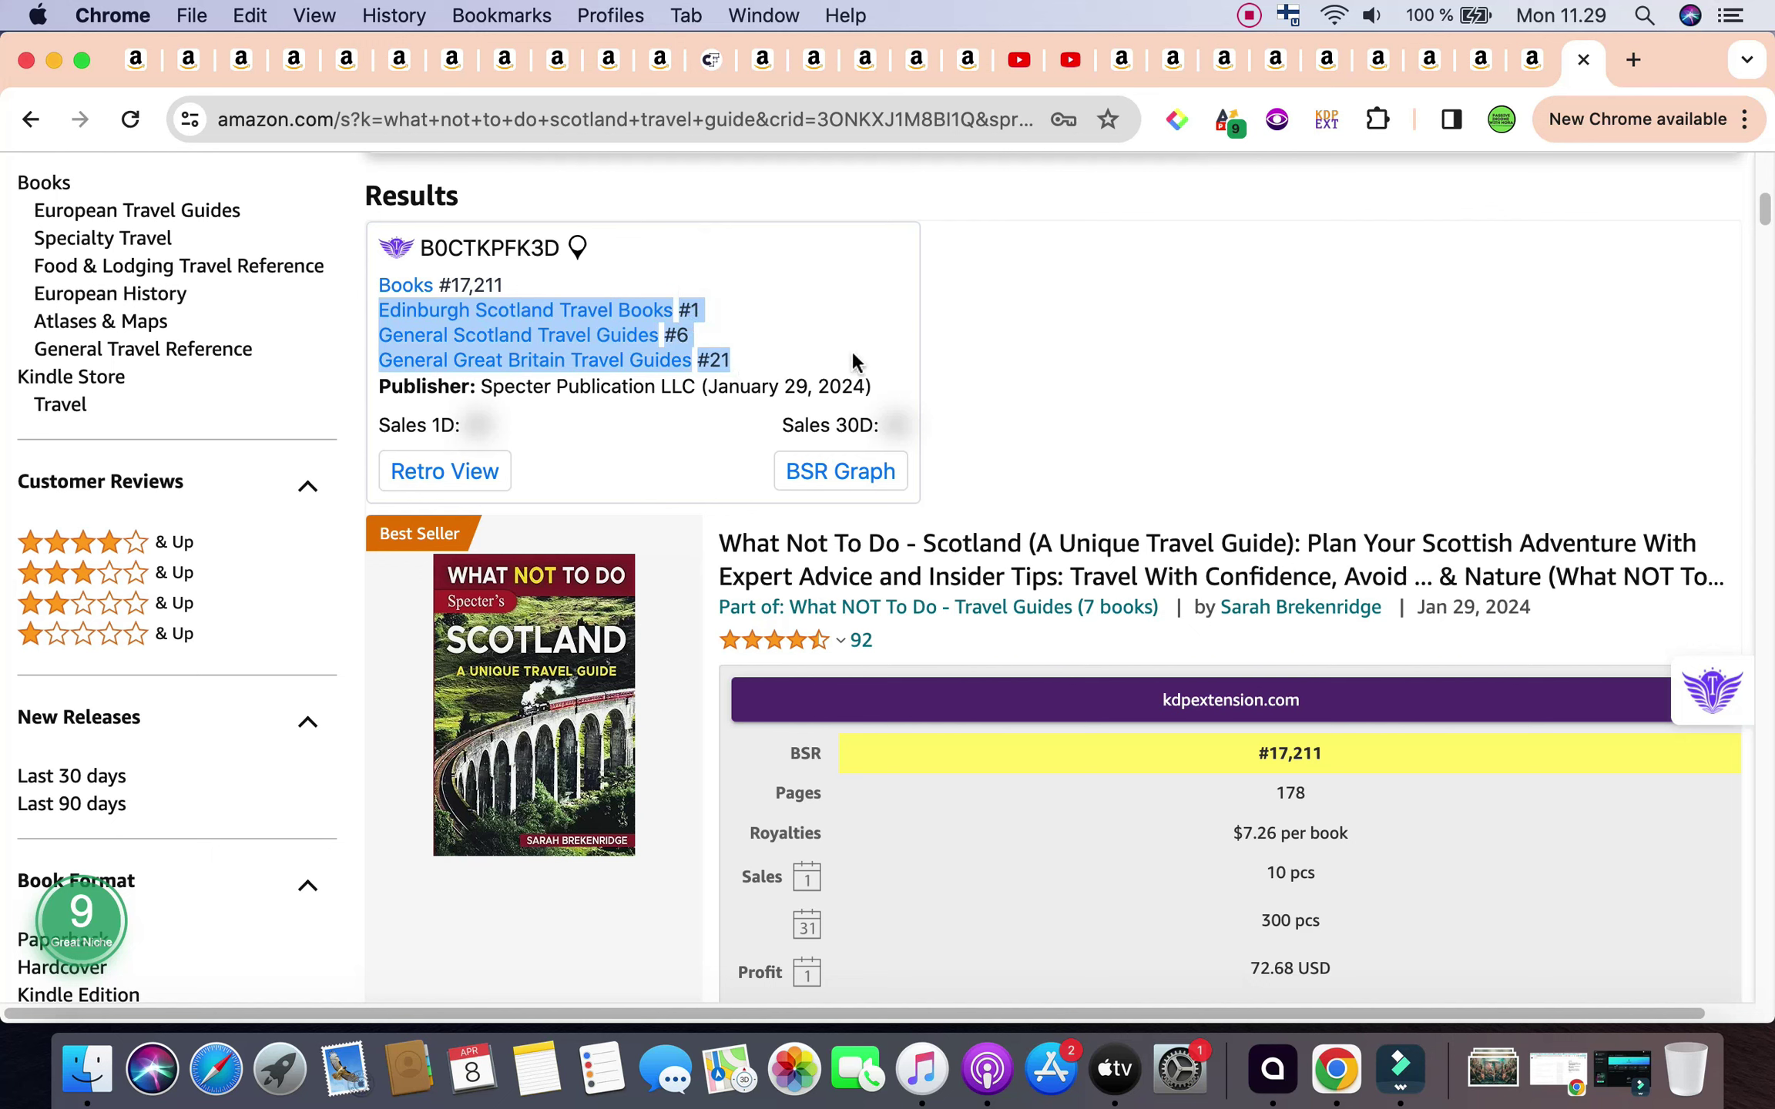
left_click(1033, 373)
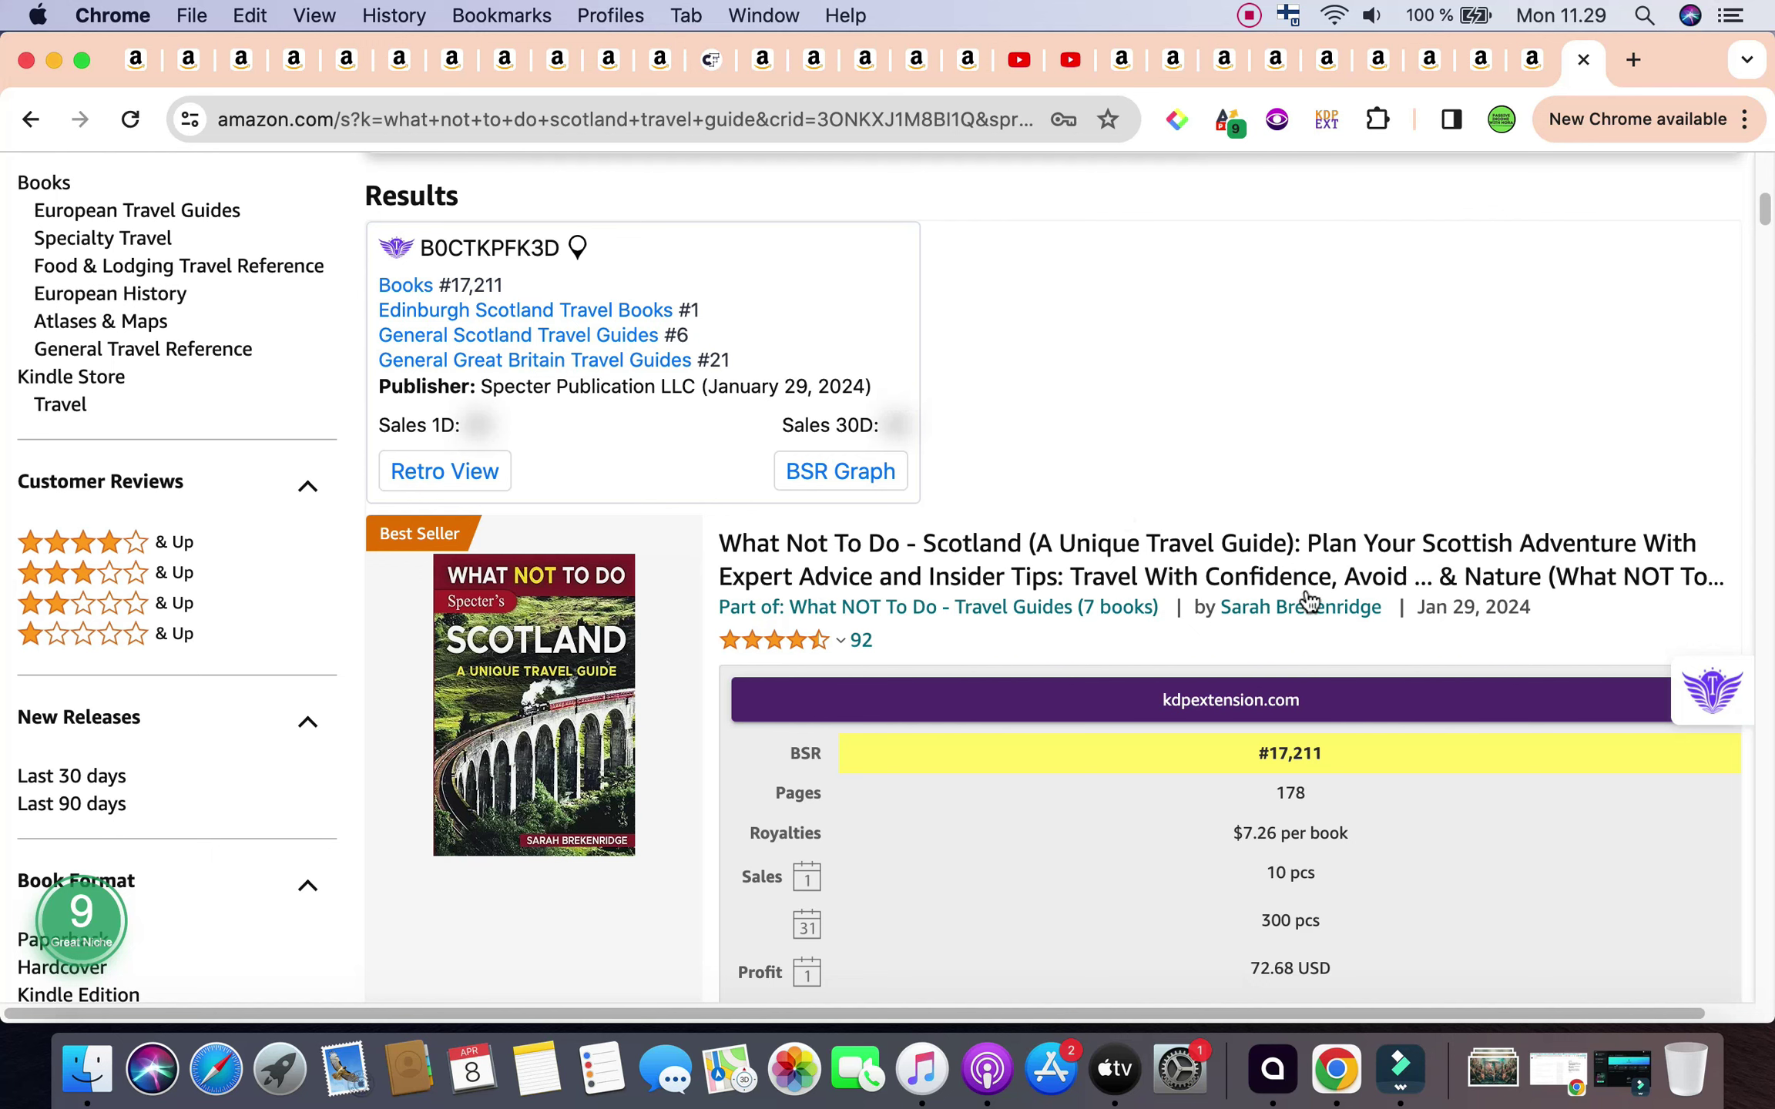
left_click_drag(1535, 608, 1485, 617)
scroll(1446, 774, "down", 3)
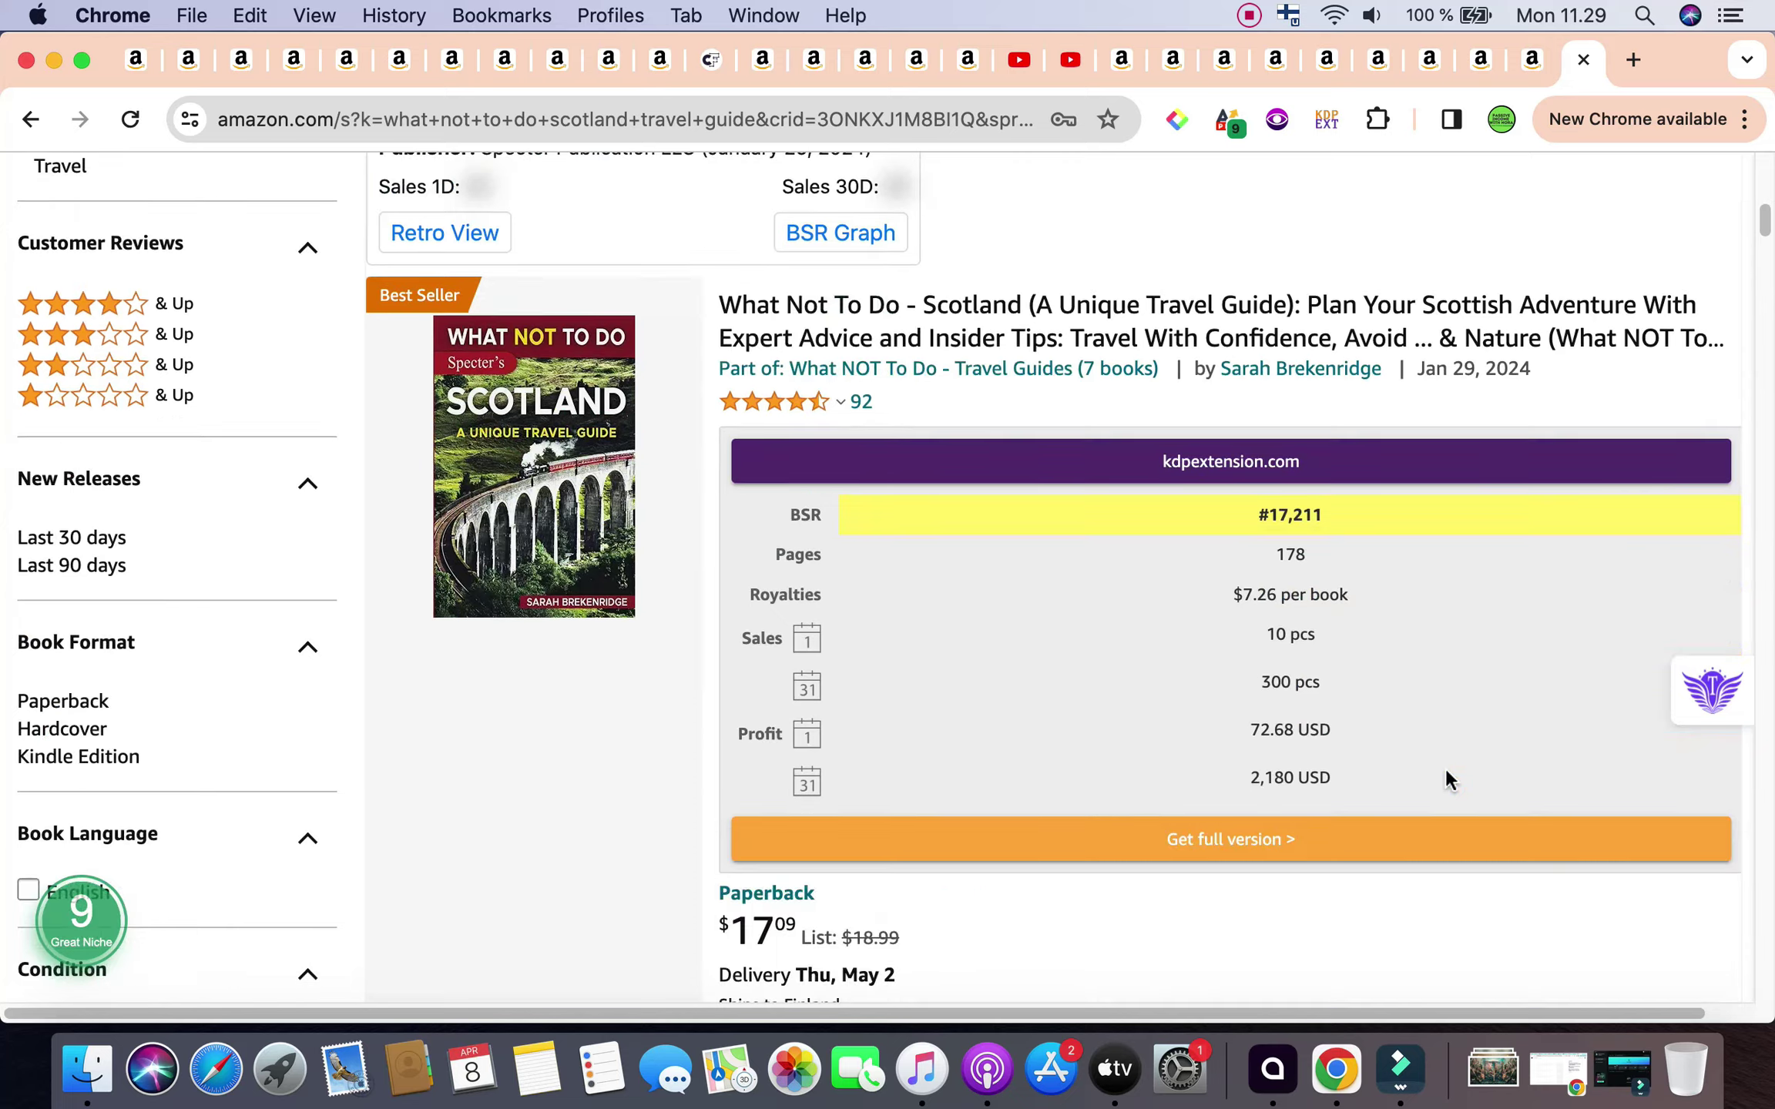
Examine the sales ranks and estimated profits of the following listings, including the What NOT To Do Ireland and Fodor's Essential Scotland guides.
scroll(1445, 777, "down", 3)
scroll(1446, 771, "down", 20)
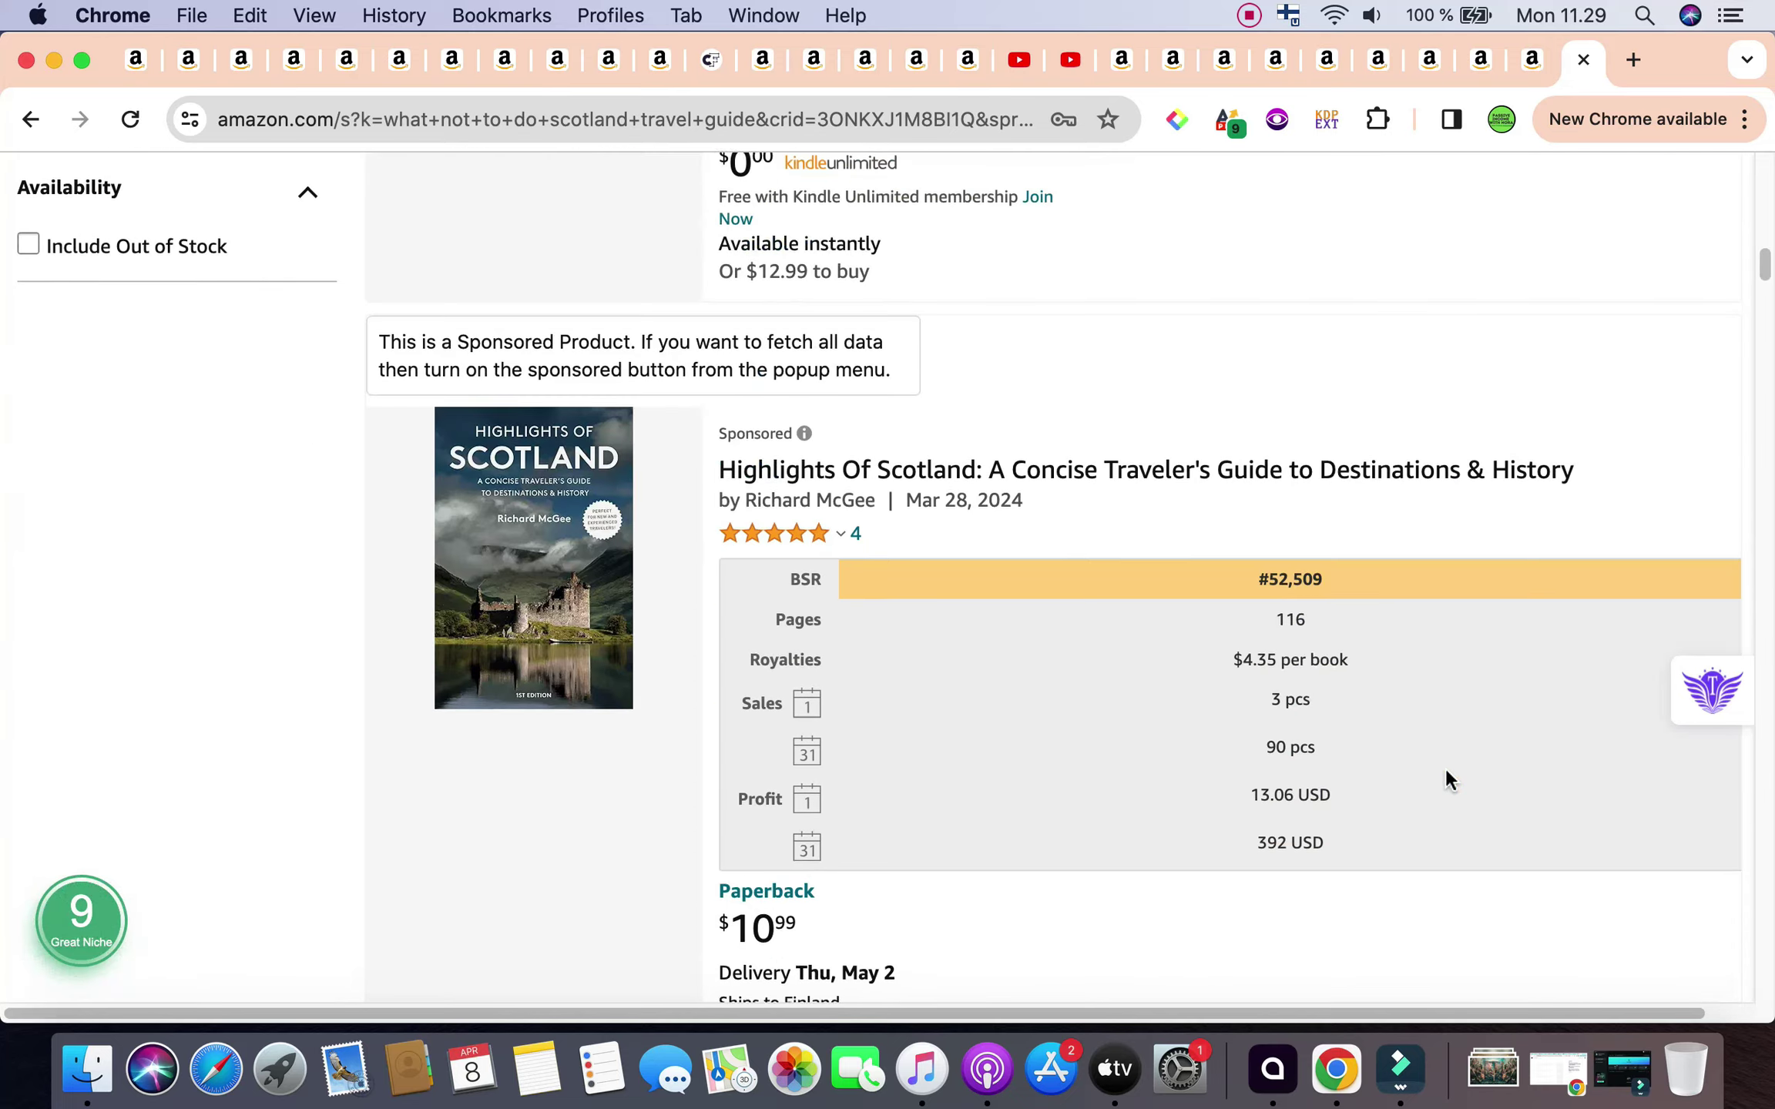
scroll(1460, 726, "down", 6)
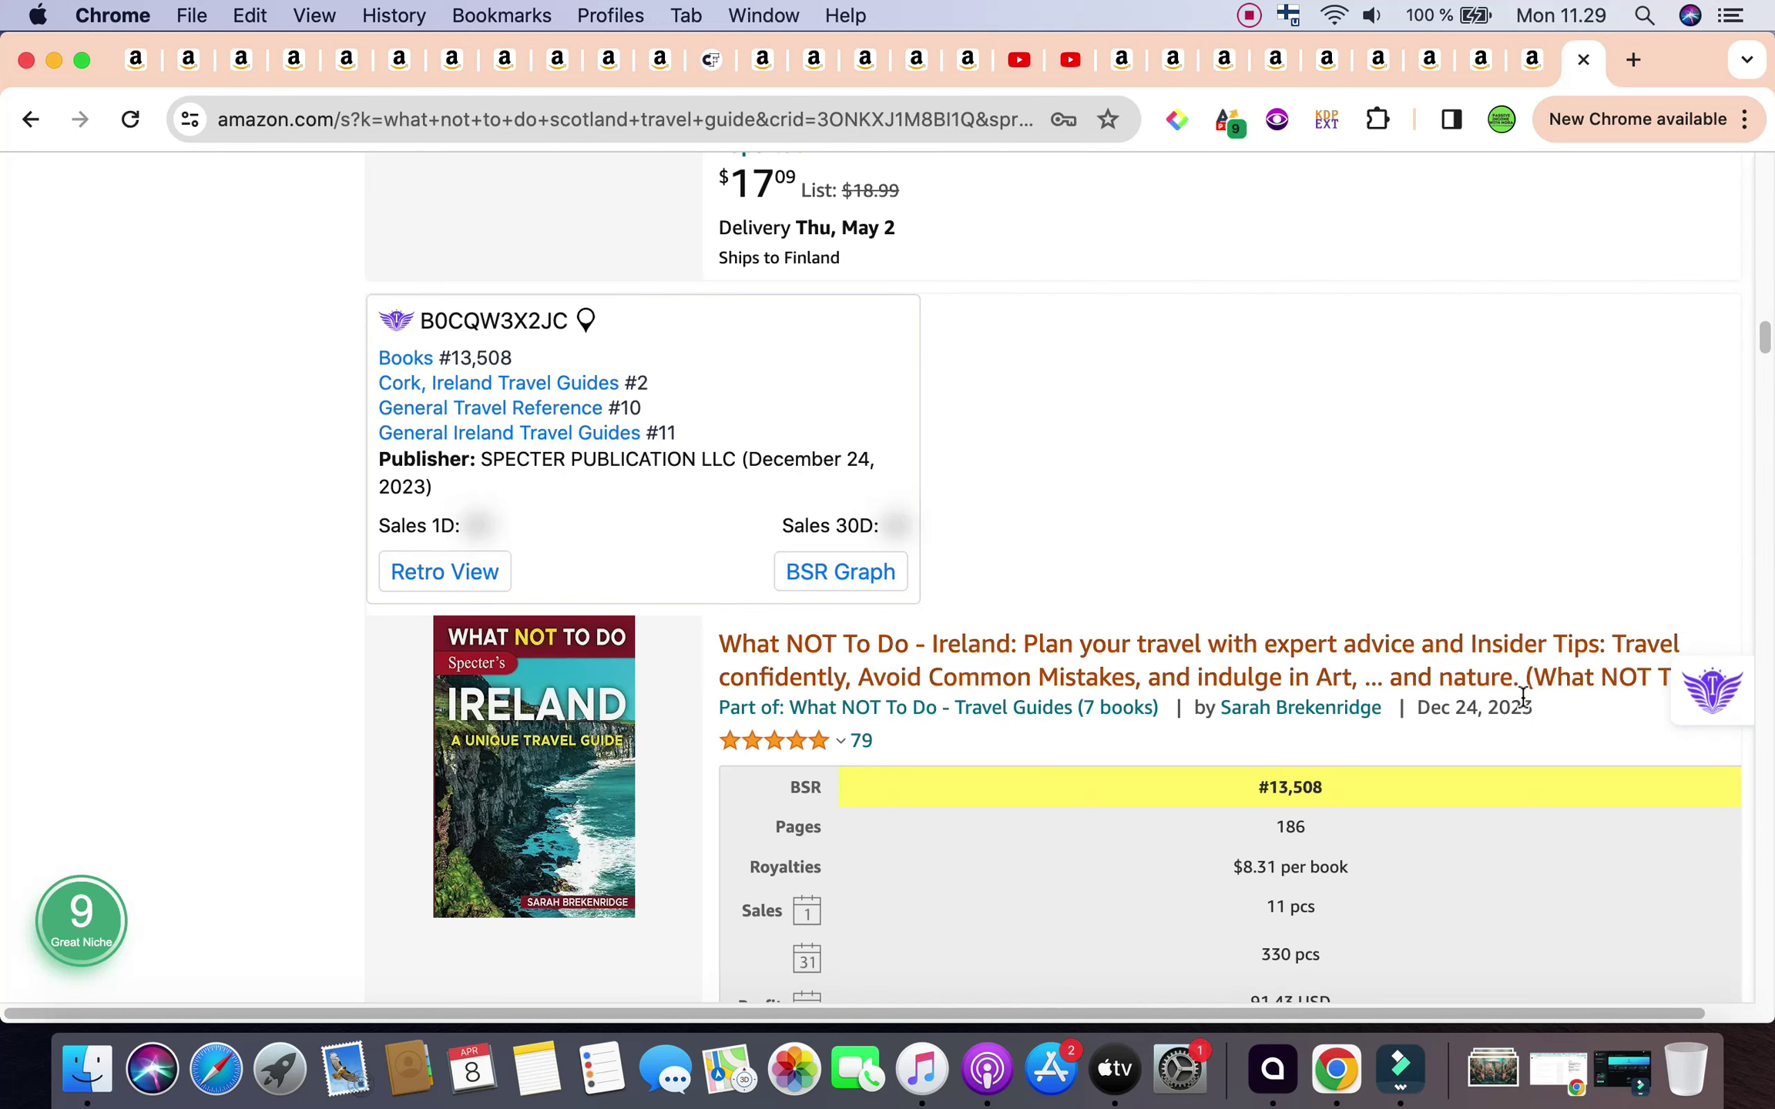
scroll(1521, 692, "down", 8)
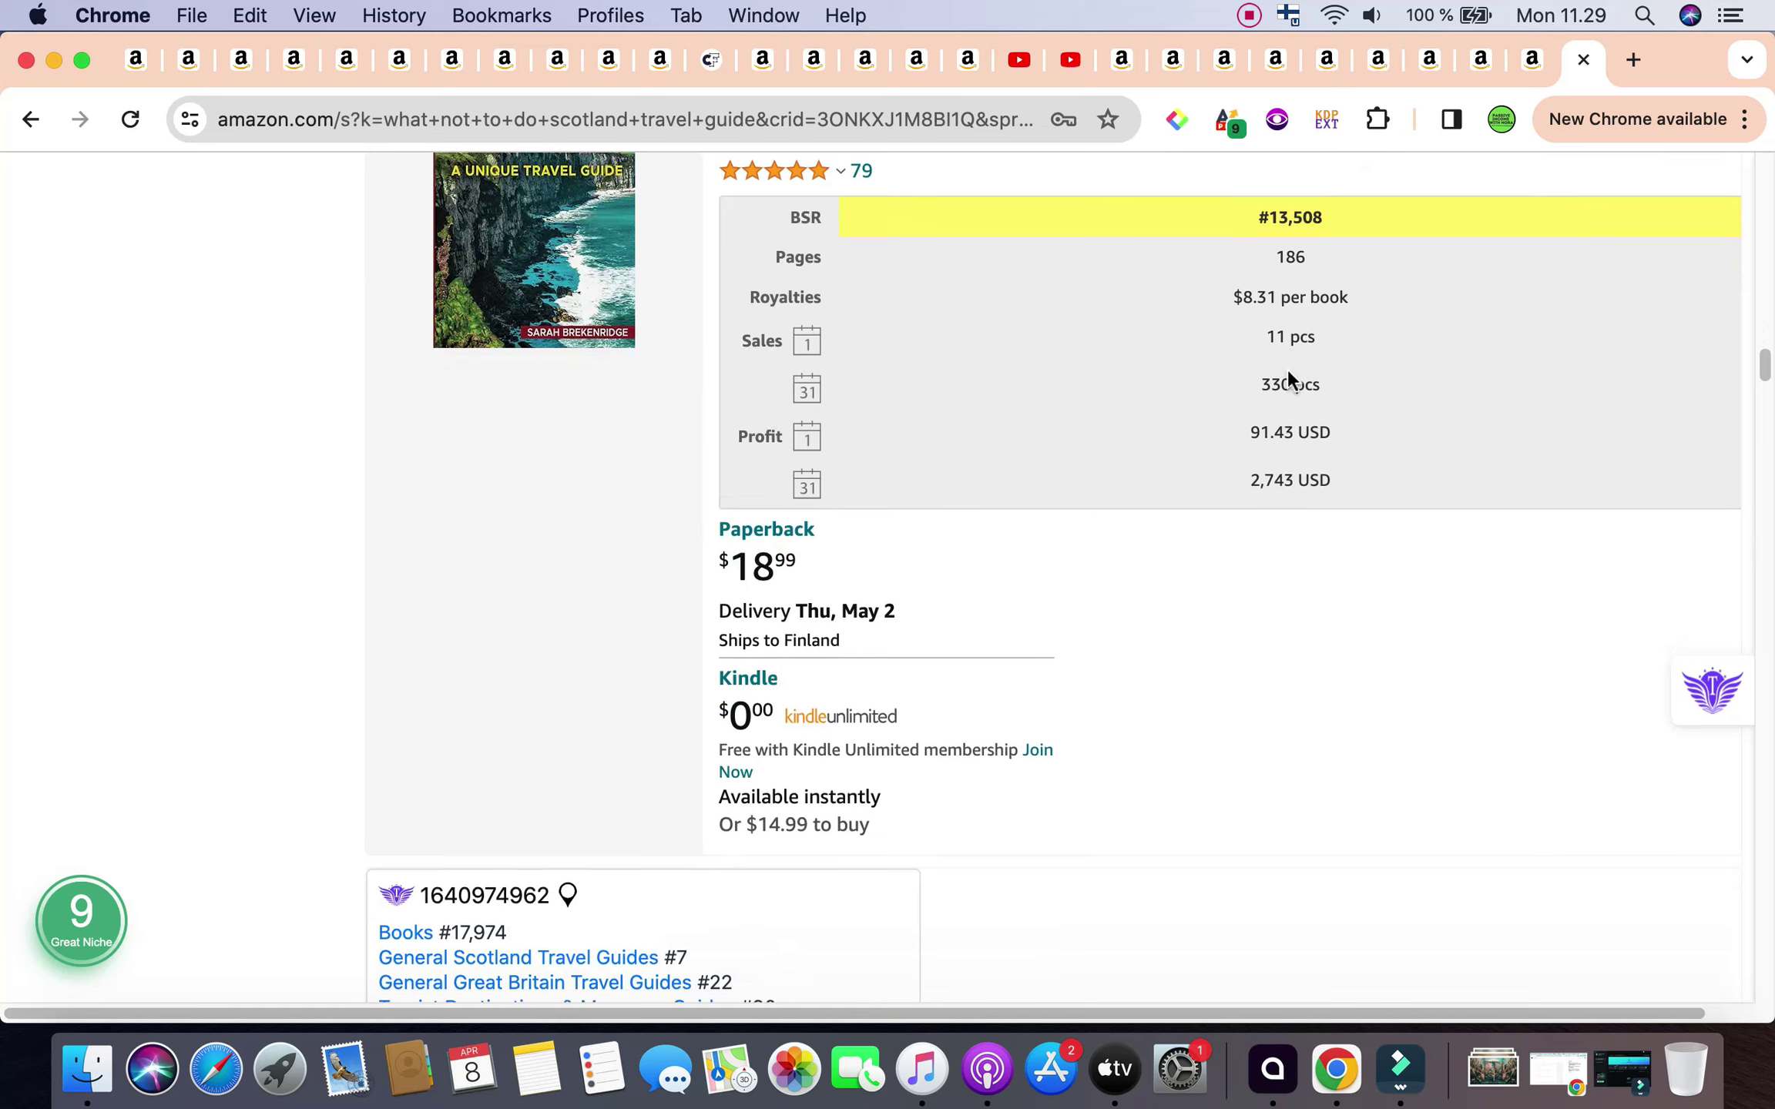
scroll(1314, 552, "down", 8)
scroll(1314, 552, "down", 3)
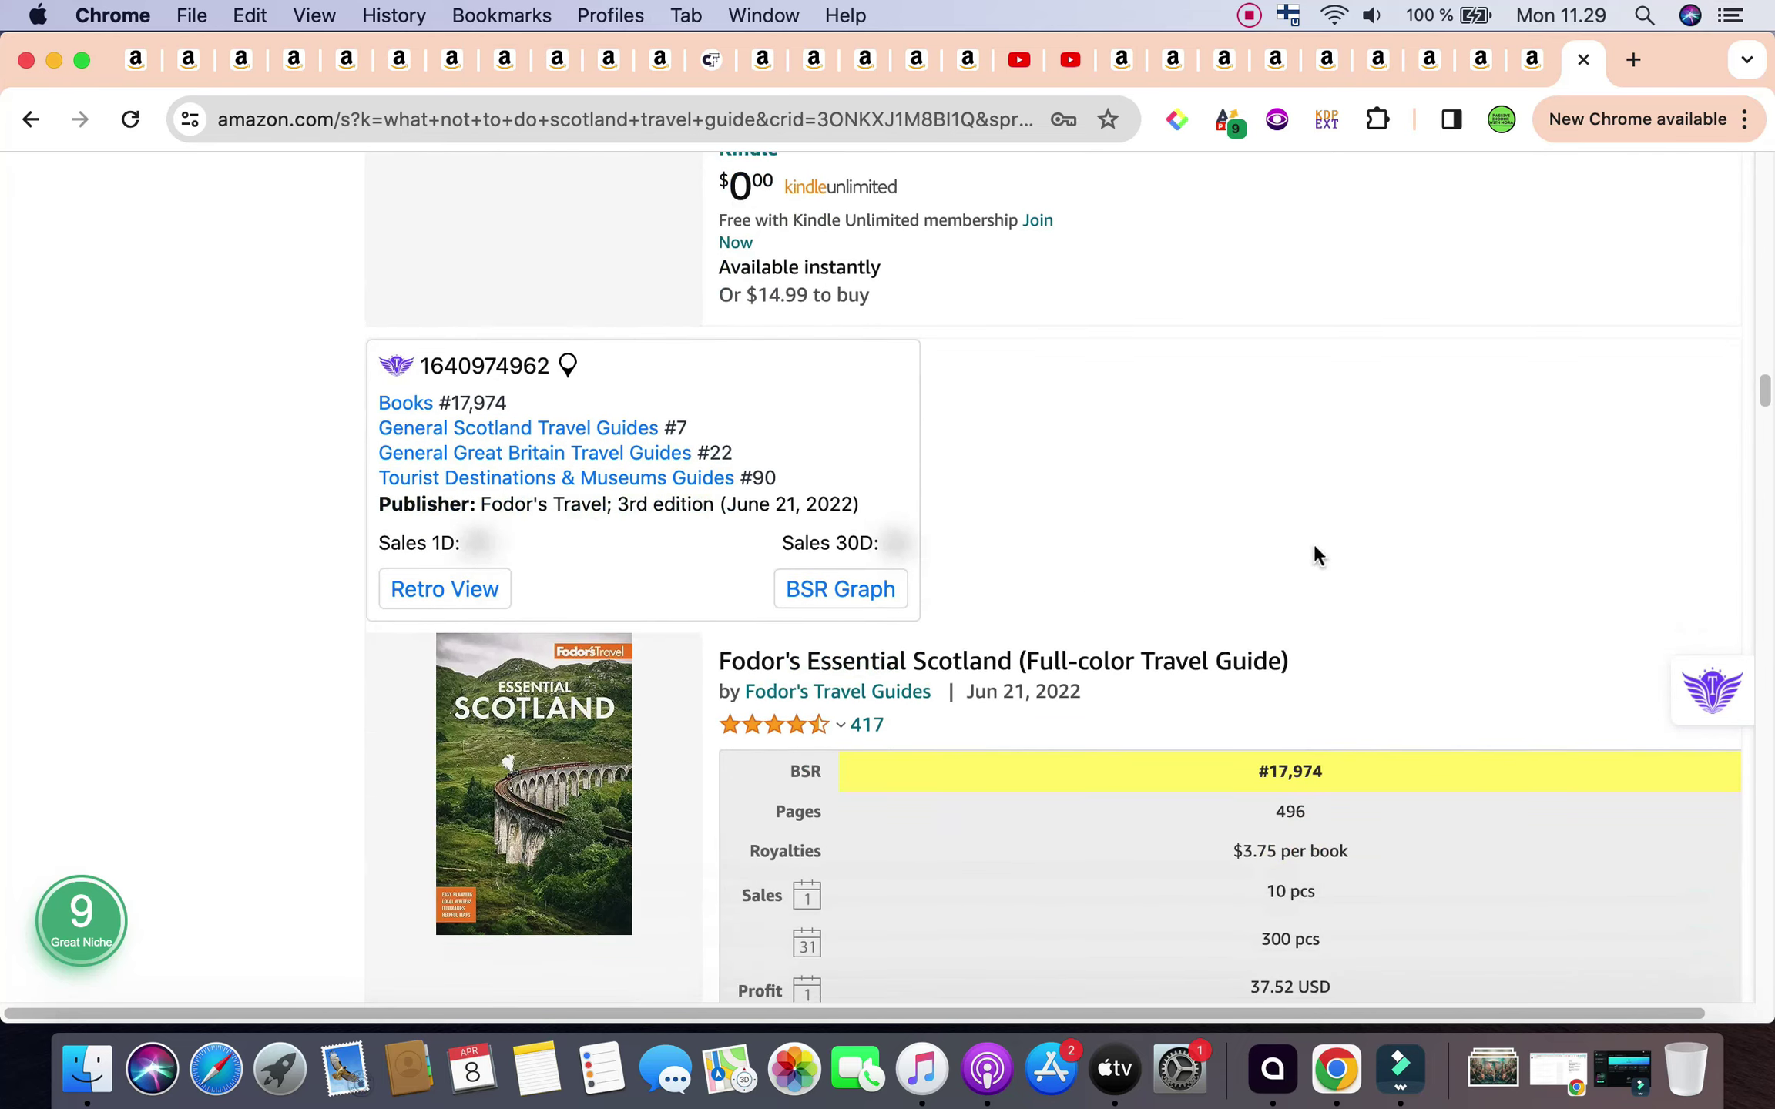
scroll(605, 289, "down", 20)
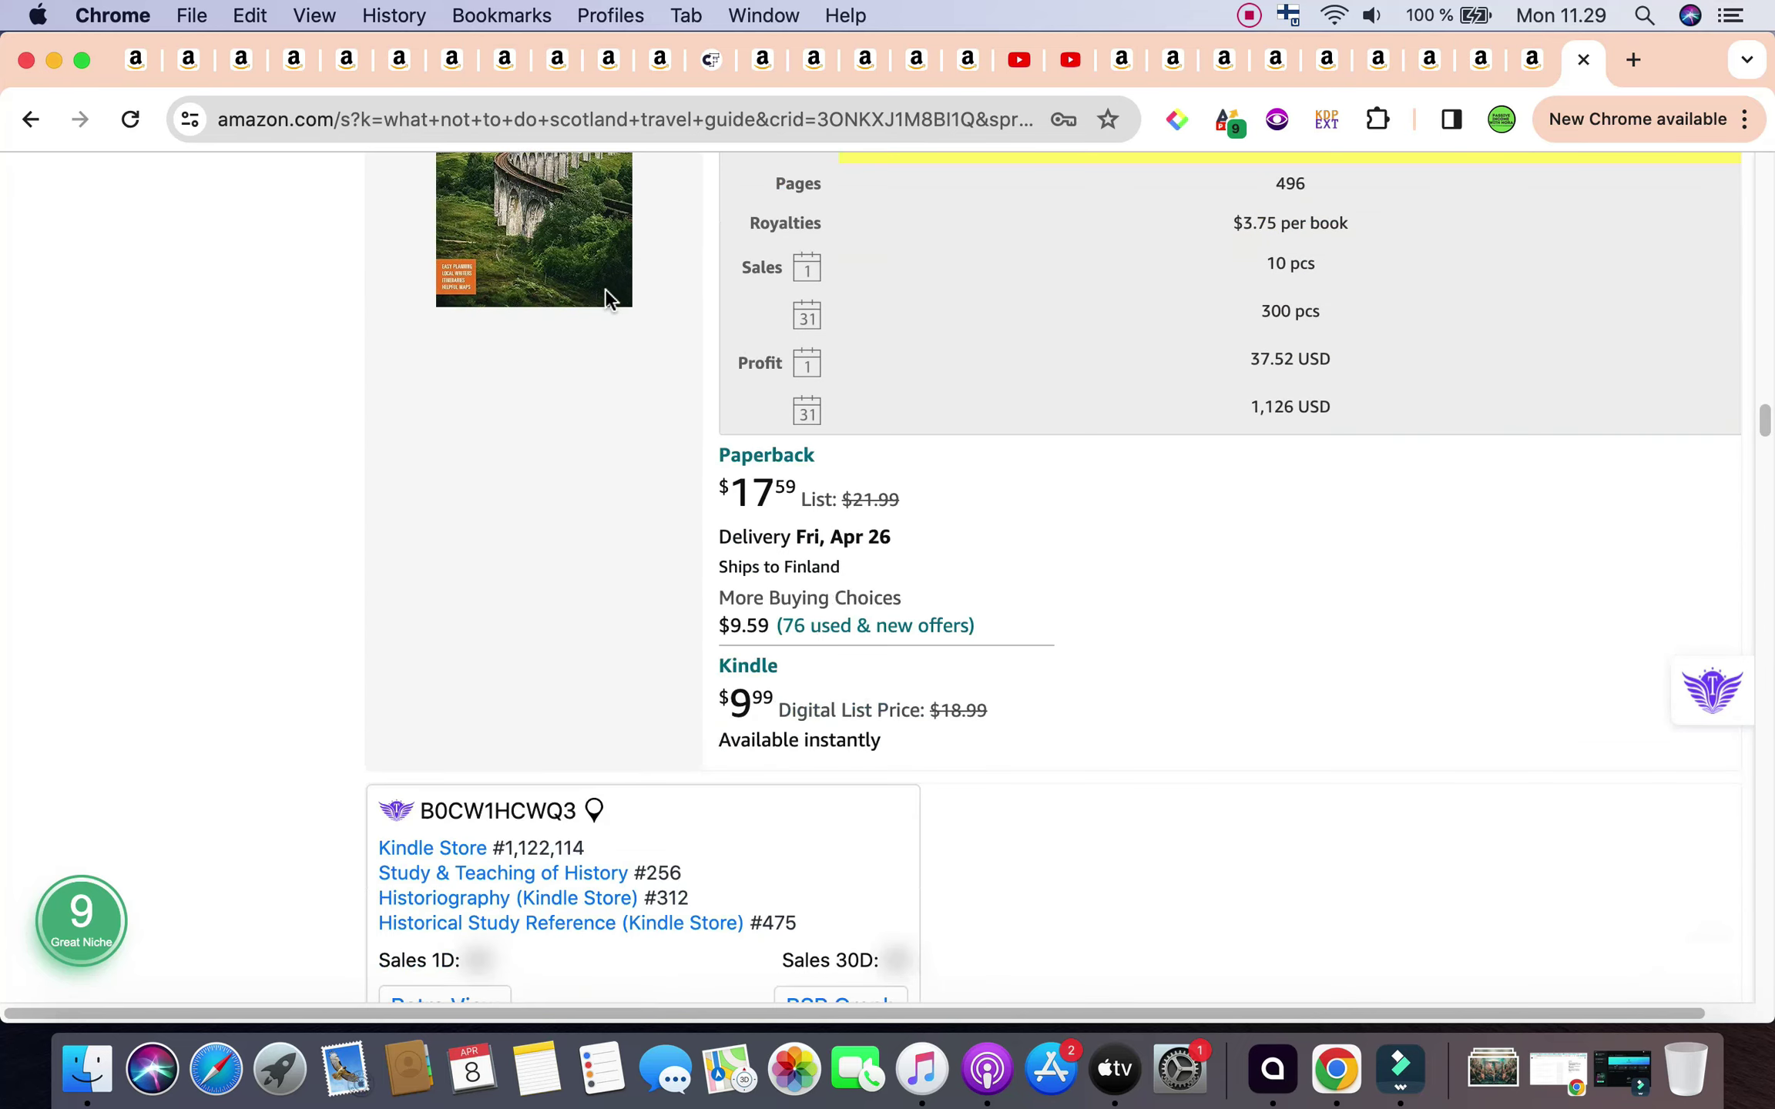
Compare the estimated monthly profits of the Scotland guides shown side by side, highlighting the figure for The Rough Guide to Scotland.
scroll(286, 480, "down", 15)
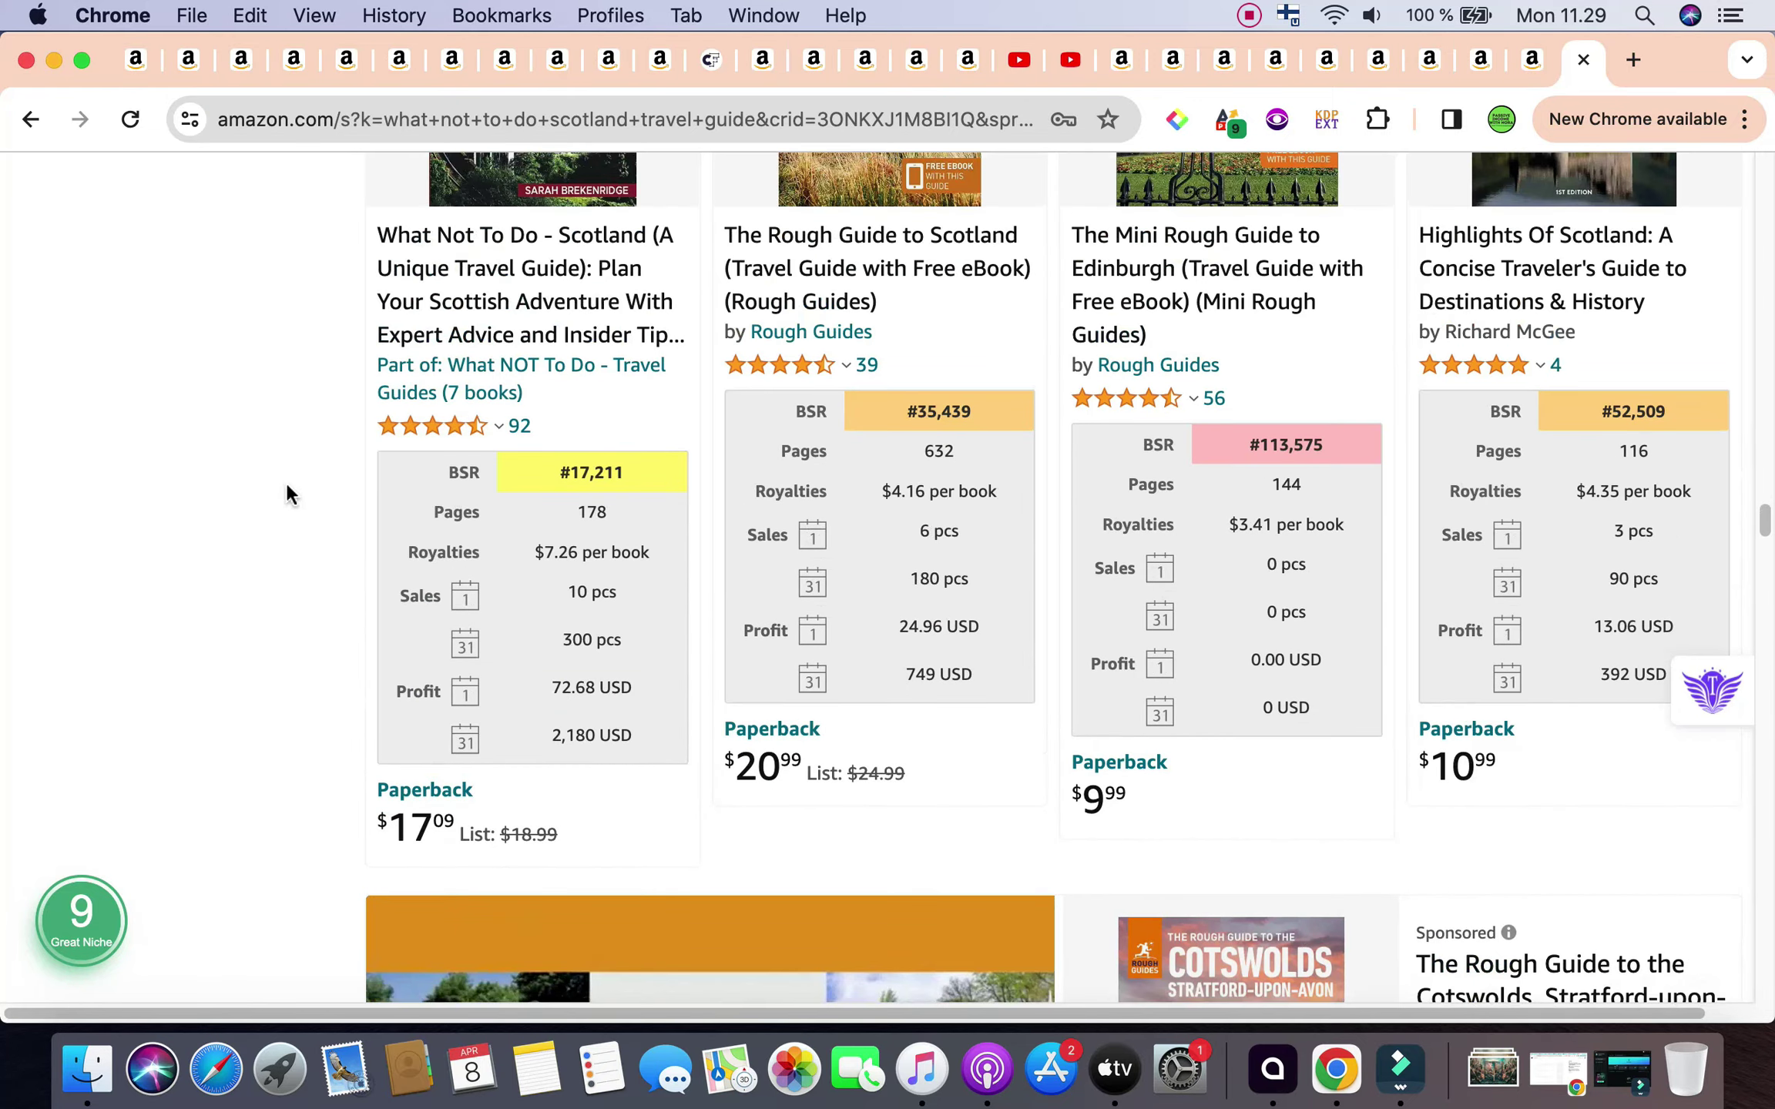
scroll(286, 485, "up", 1)
scroll(1502, 539, "up", 5)
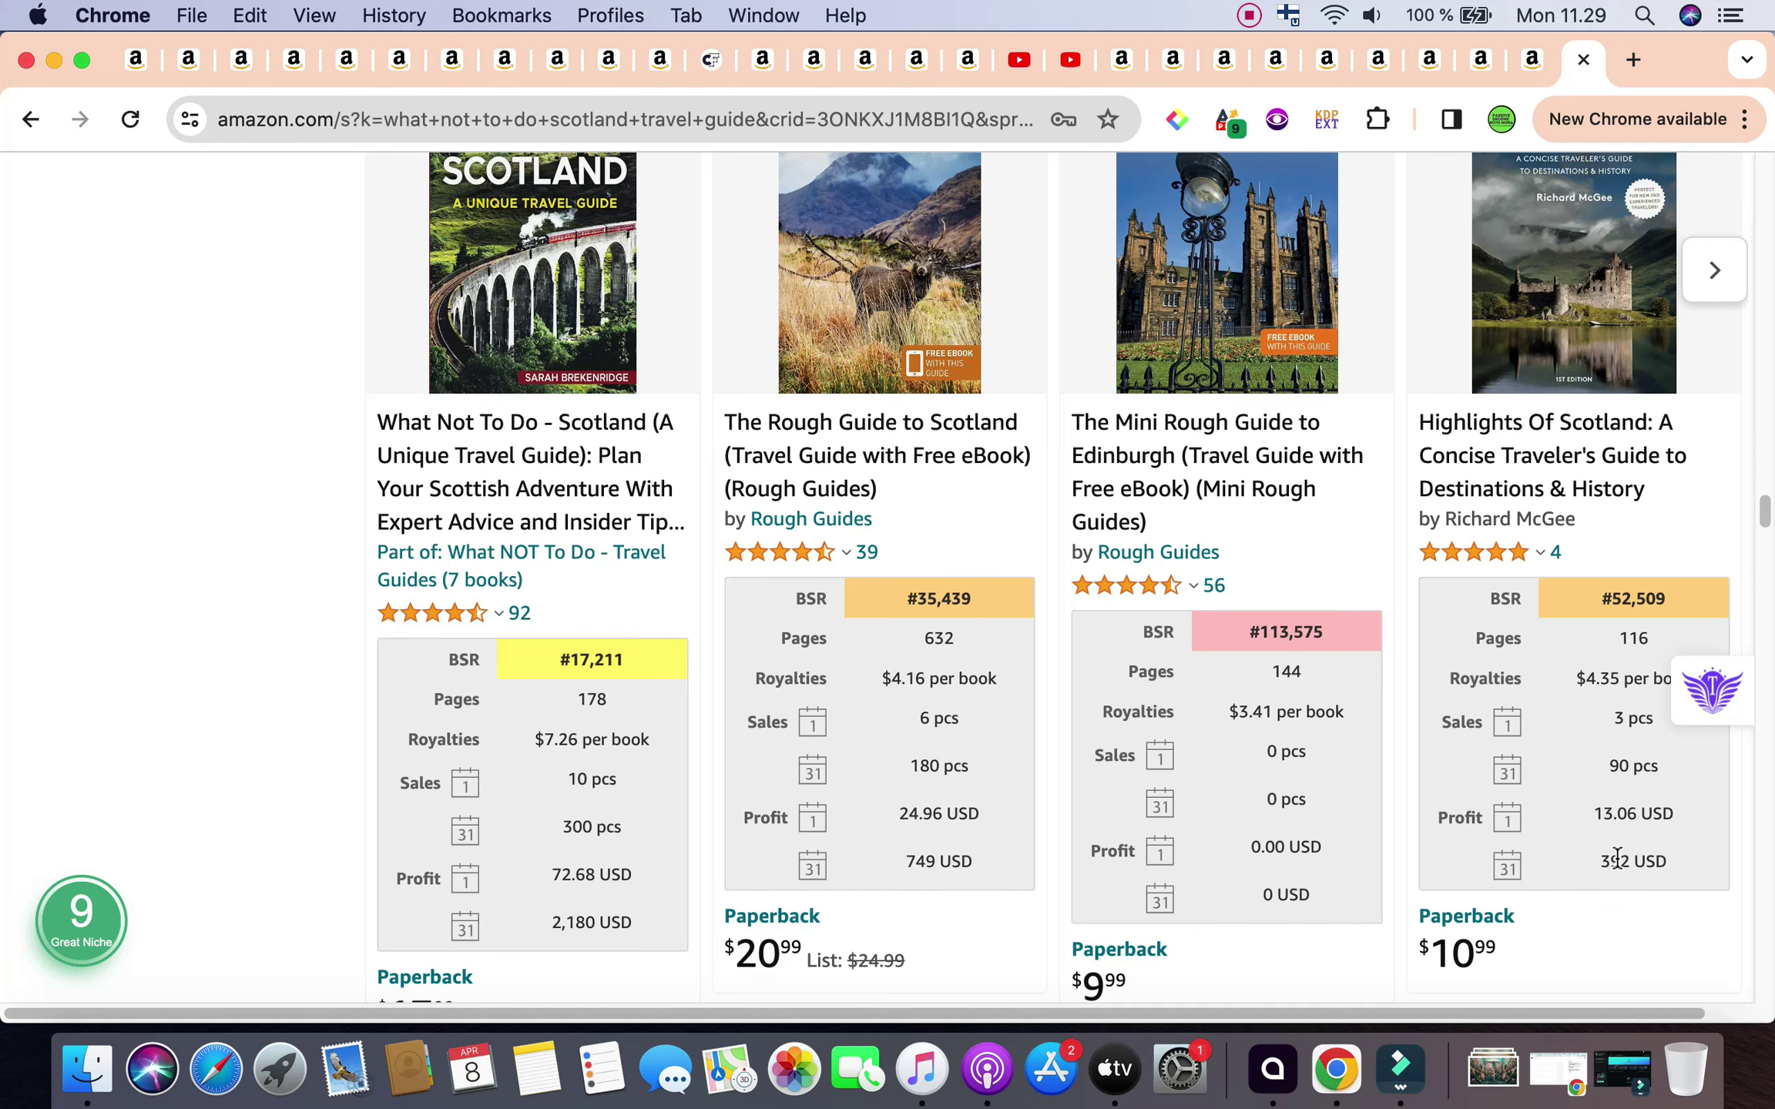
scroll(1617, 858, "down", 1)
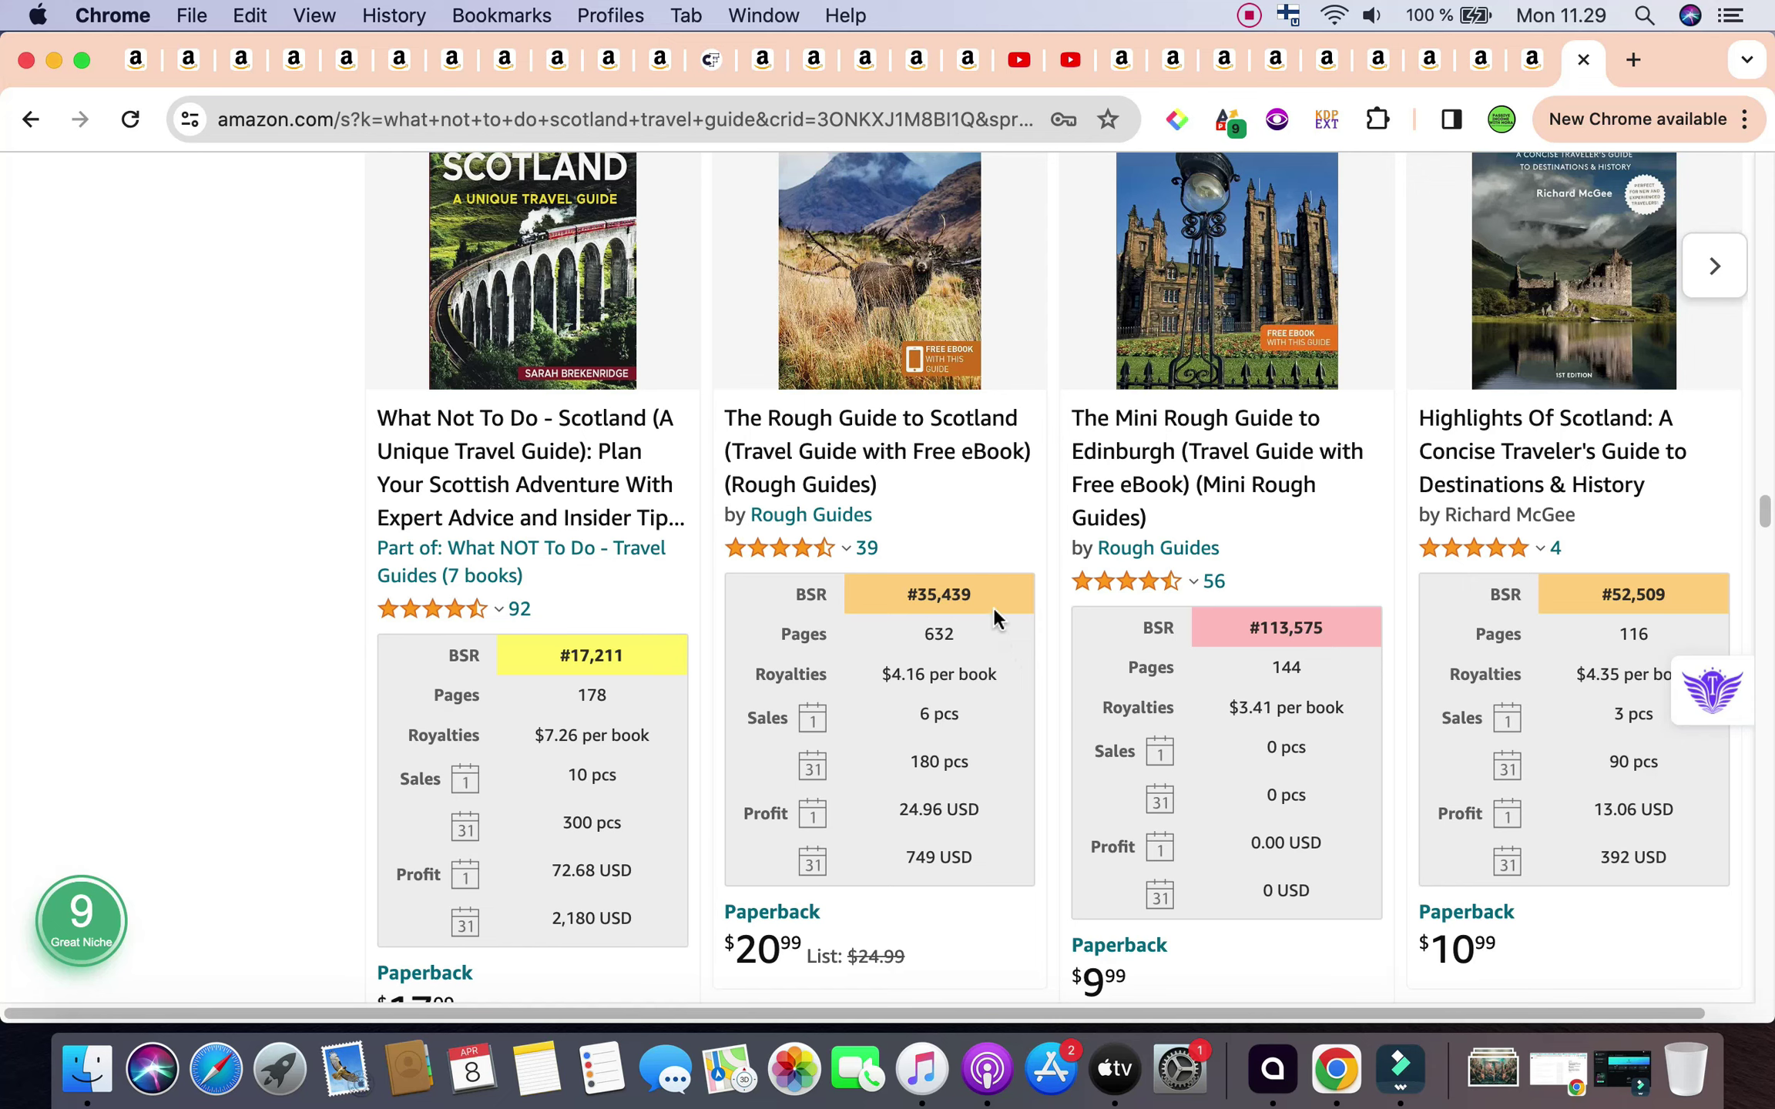
triple_click(889, 866)
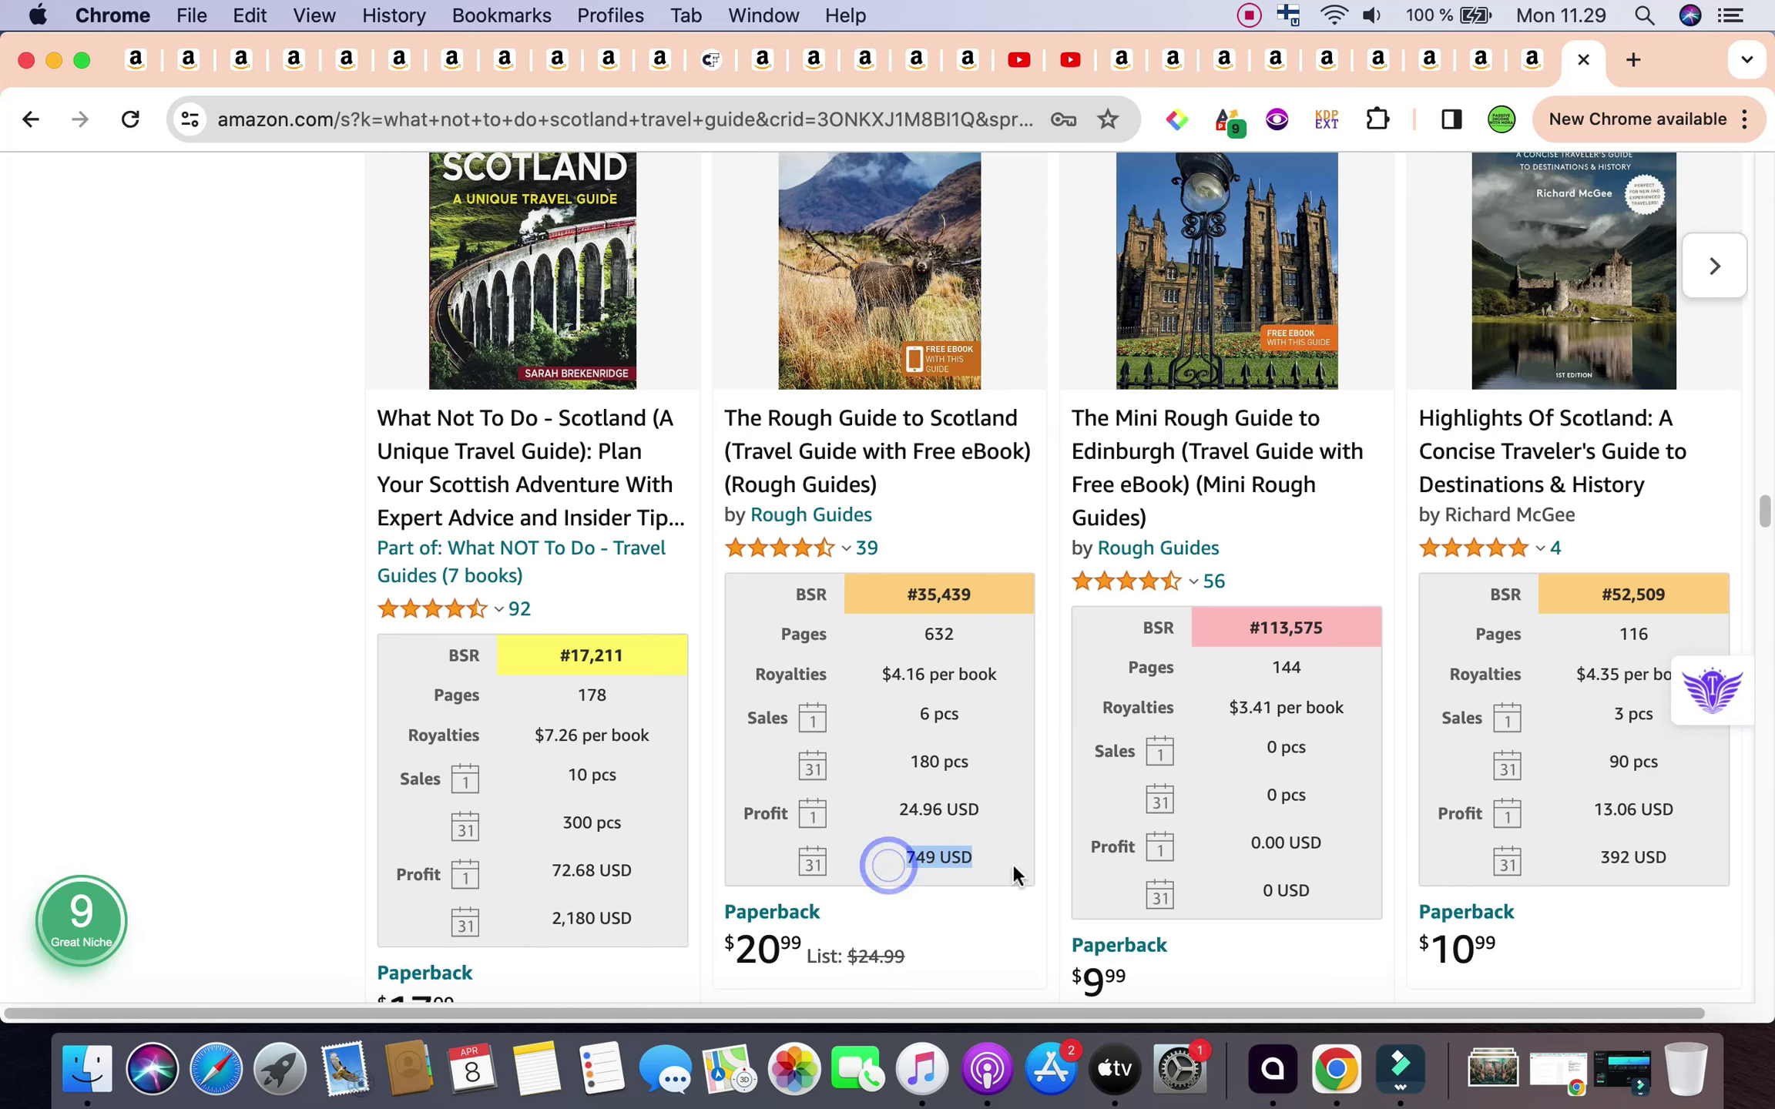
Check the ranks of the remaining Scotland and Great Britain guides under More results, and return to the search summary.
scroll(1012, 867, "down", 5)
scroll(1013, 864, "down", 5)
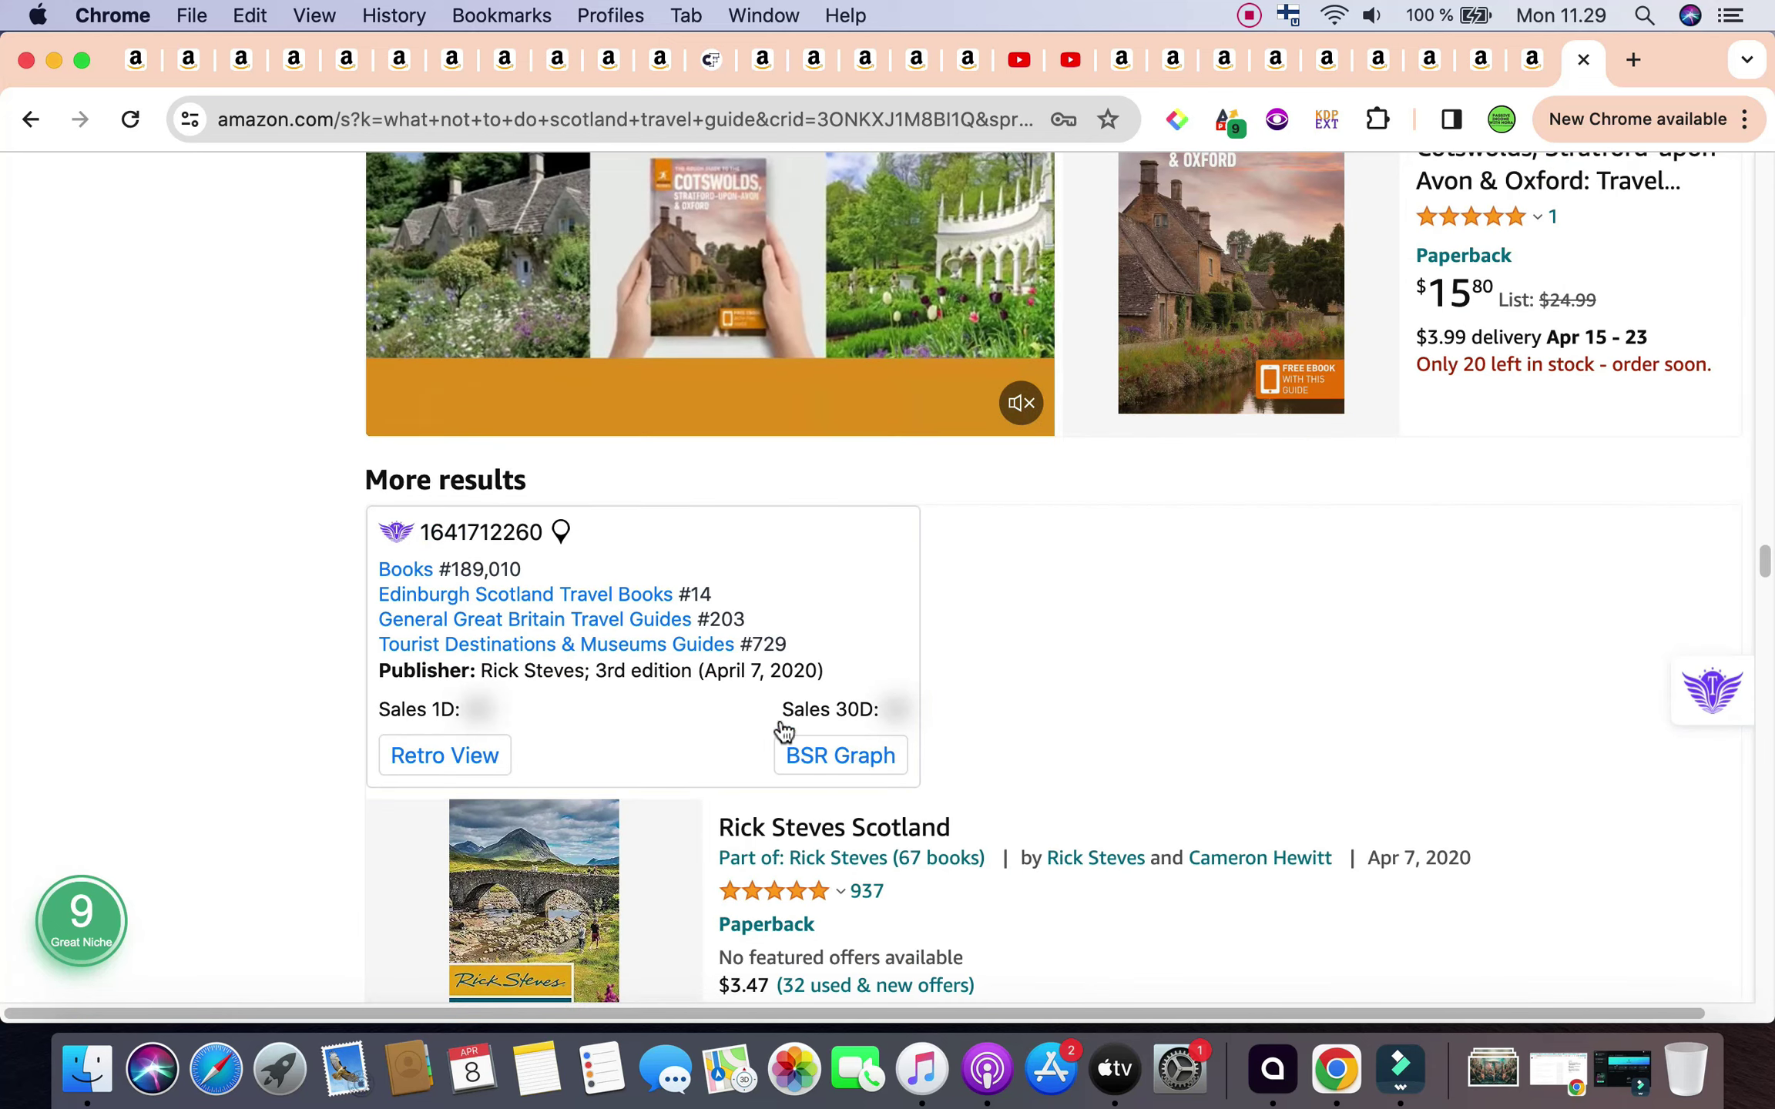
scroll(780, 729, "down", 5)
scroll(781, 713, "down", 15)
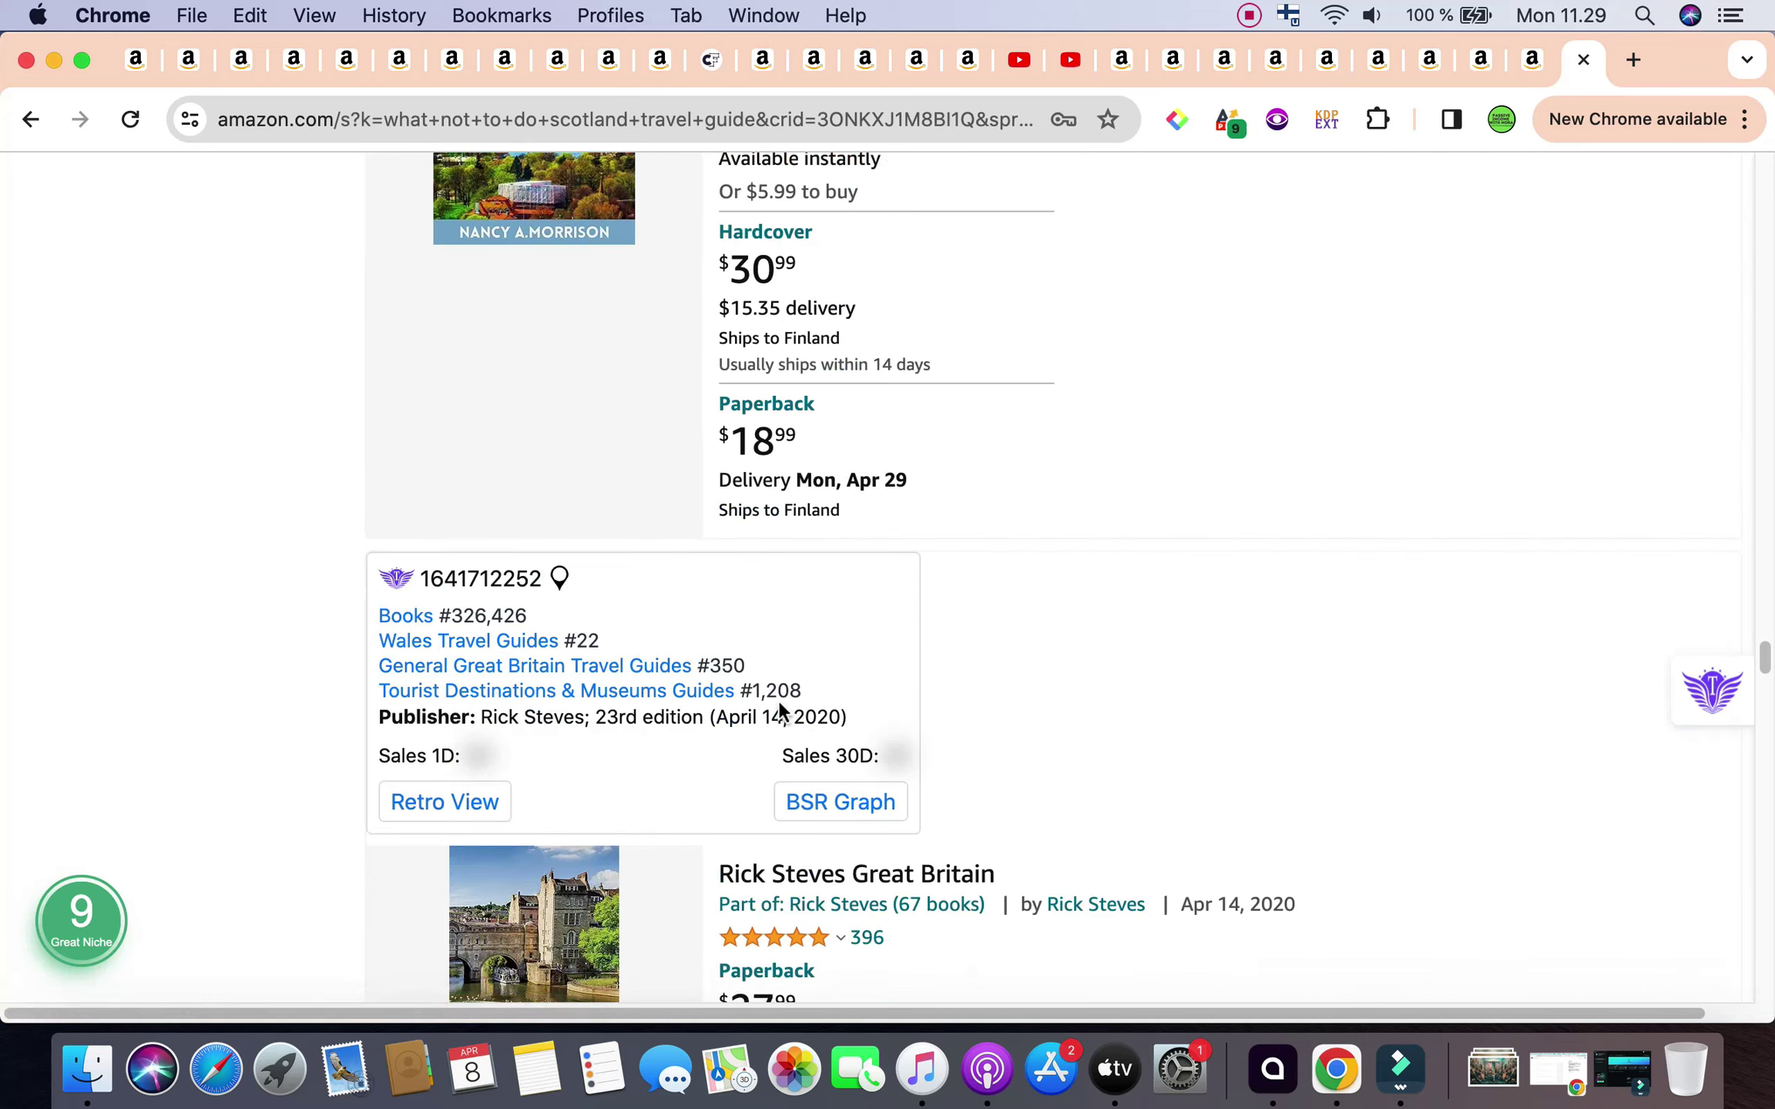
scroll(778, 709, "down", 15)
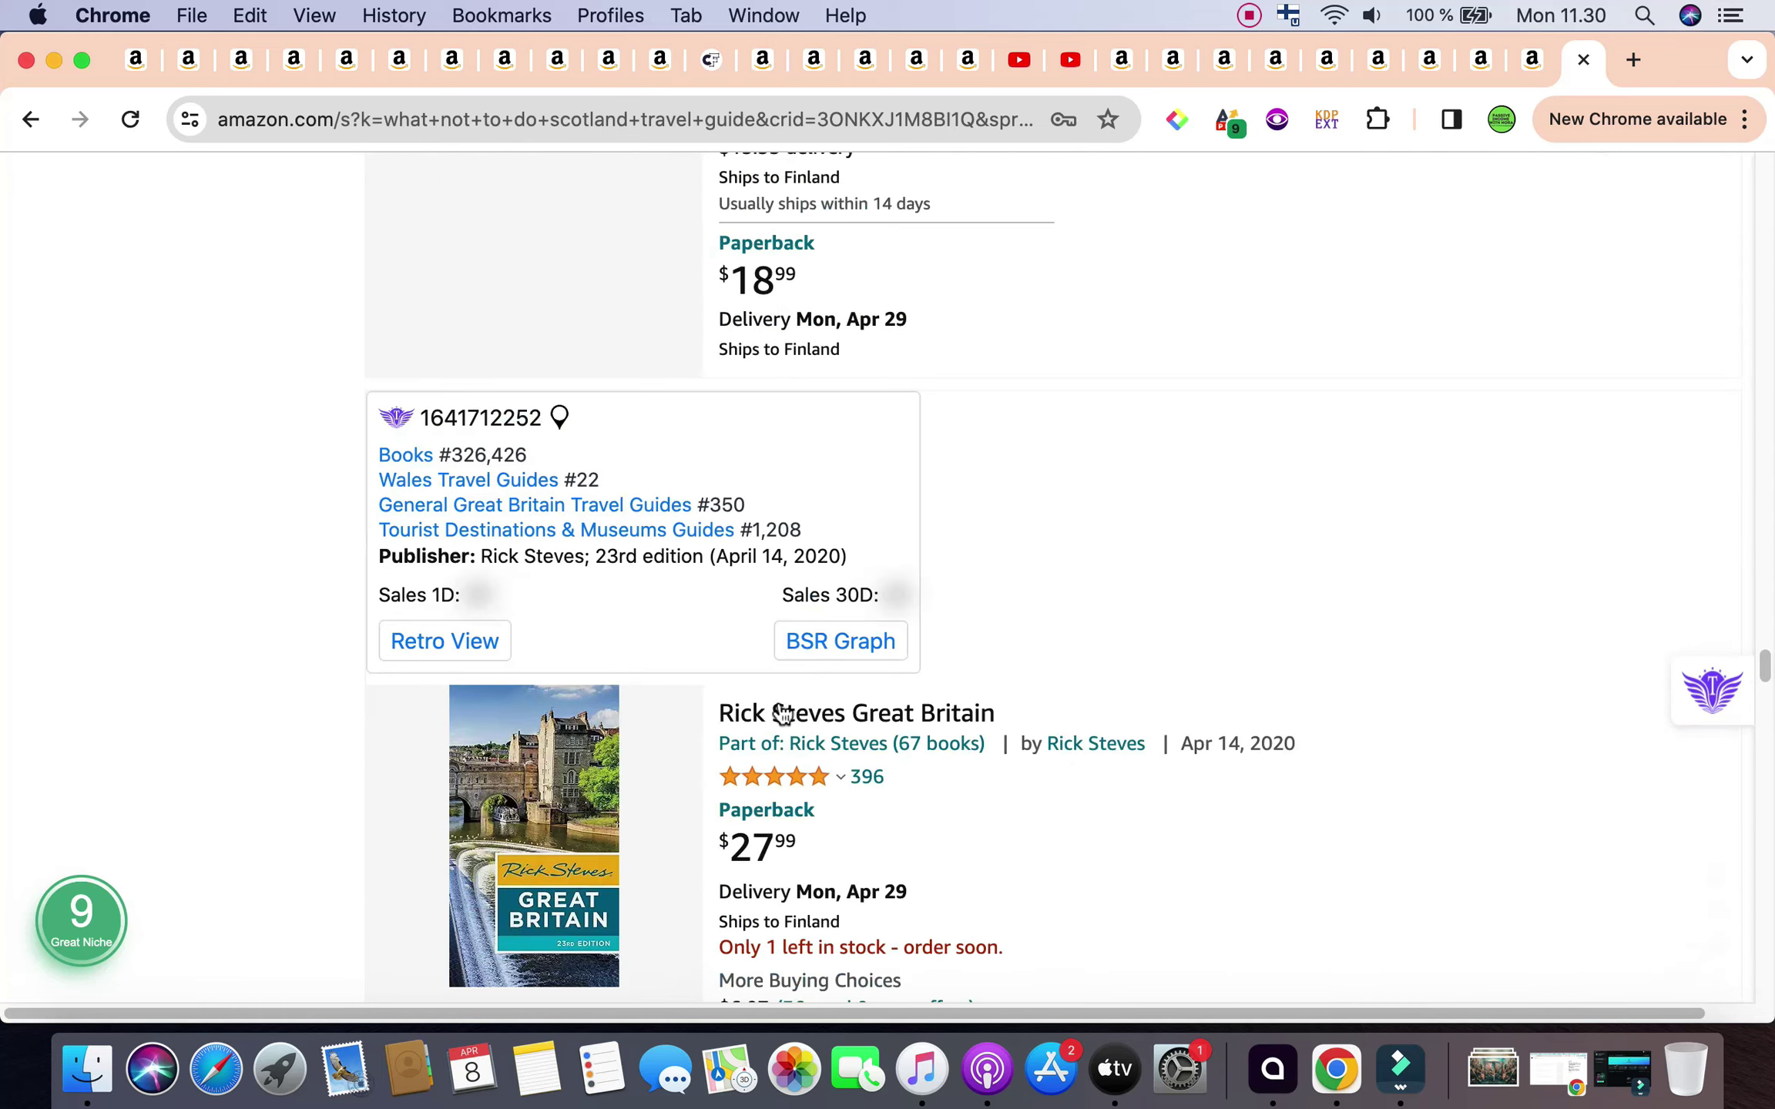
scroll(778, 709, "up", 20)
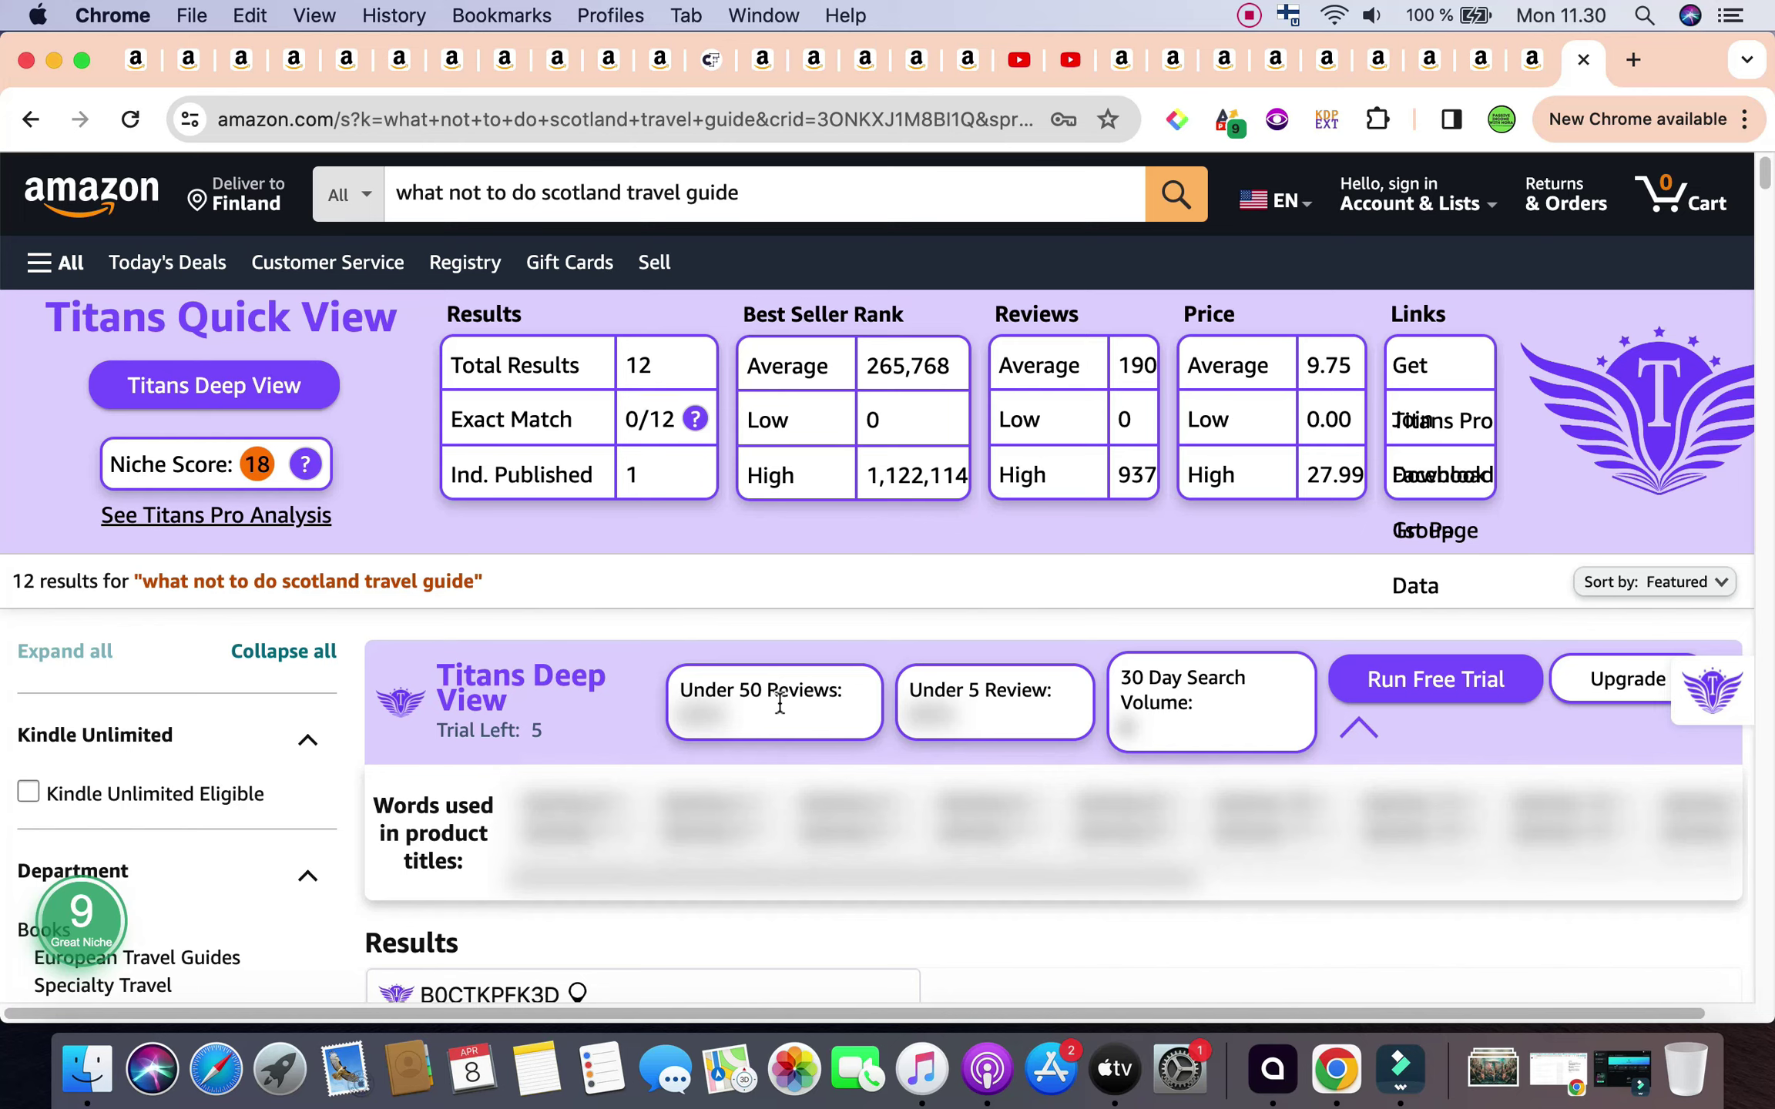
Open the Amazon results for "uae travel guide 2024" and examine the niche summary and the first listings' sales ranks.
left_click(1532, 59)
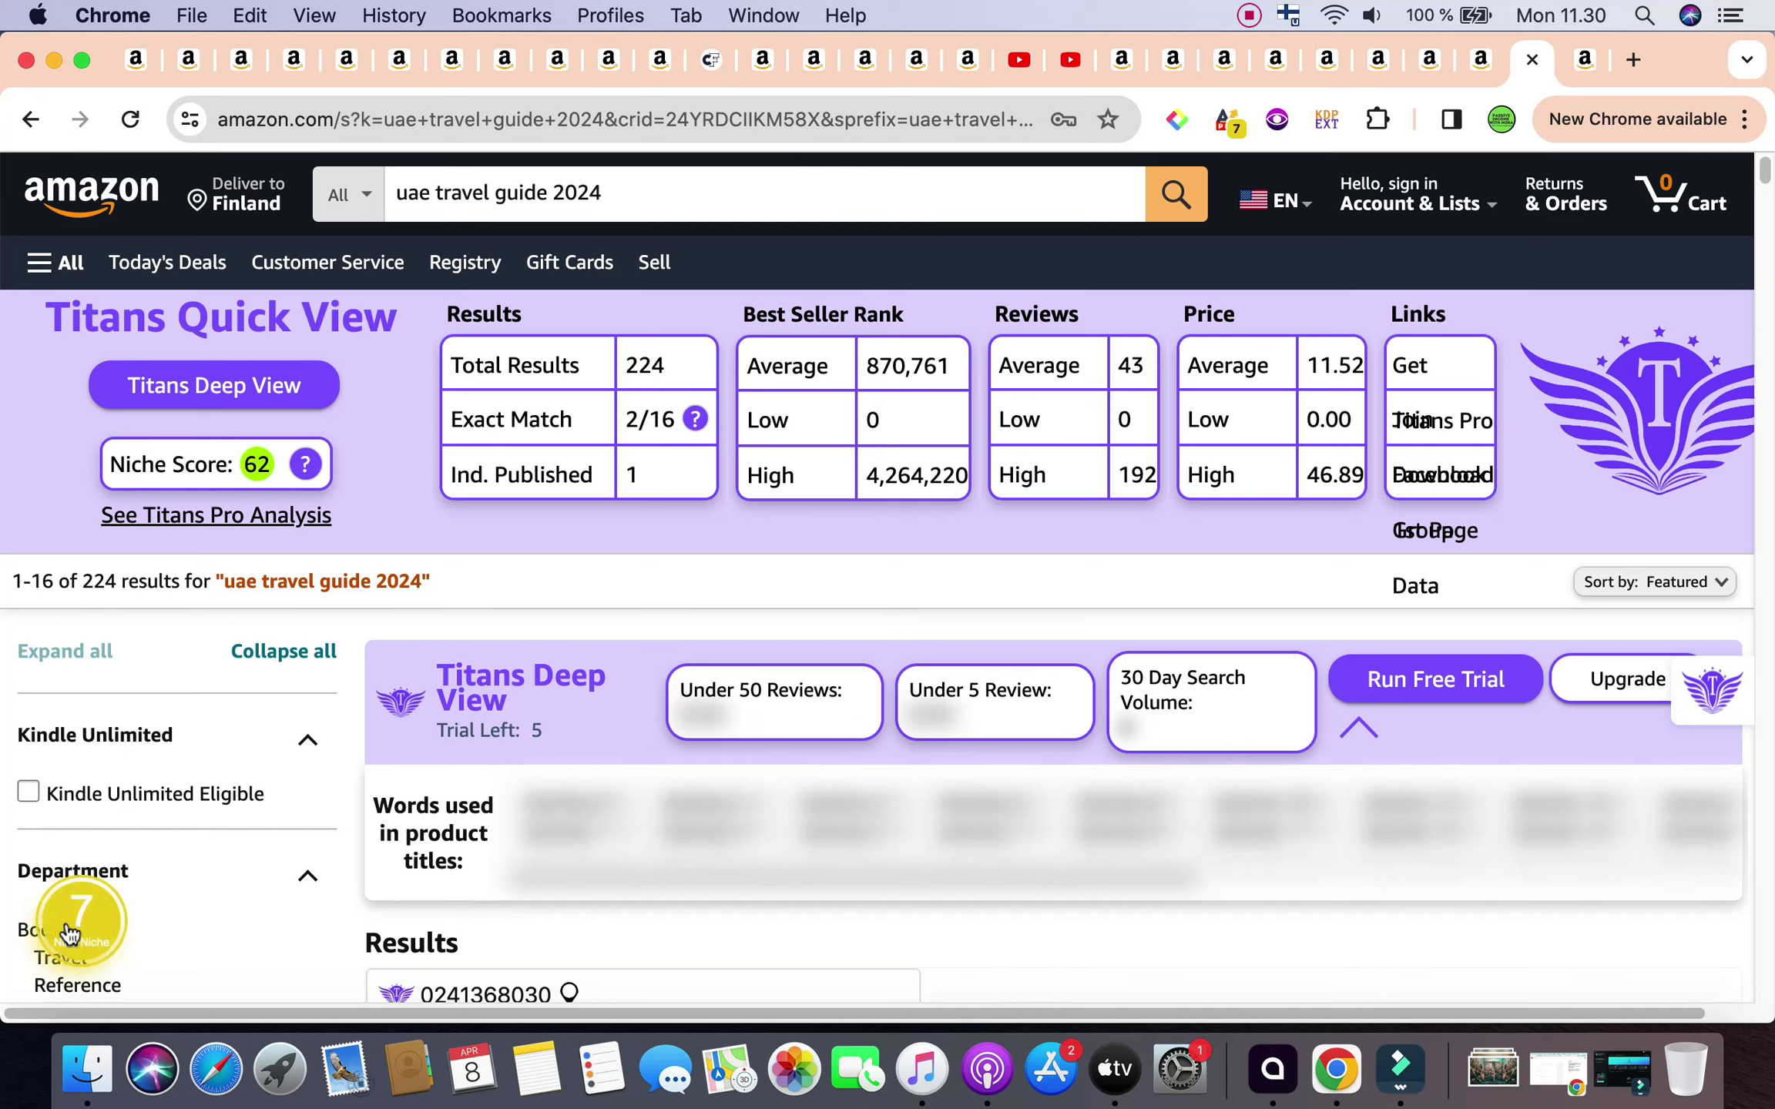
left_click(586, 364)
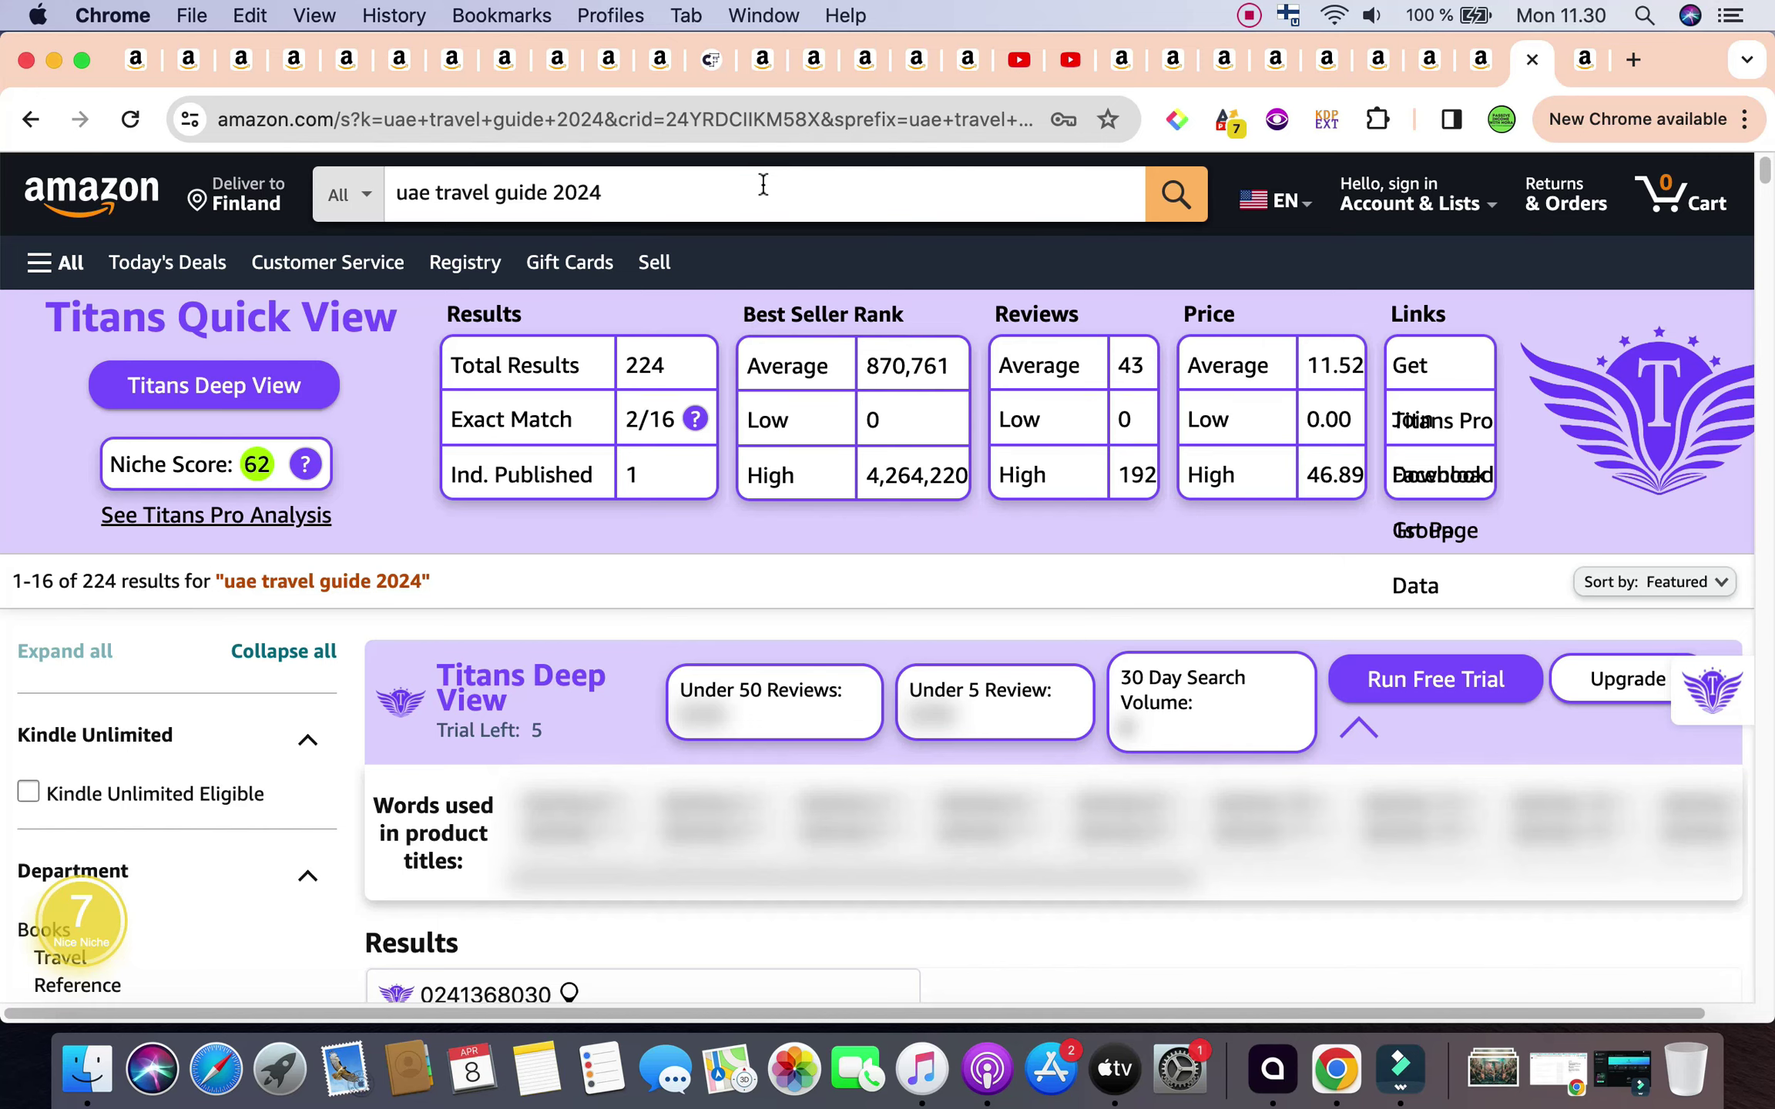
scroll(894, 578, "down", 5)
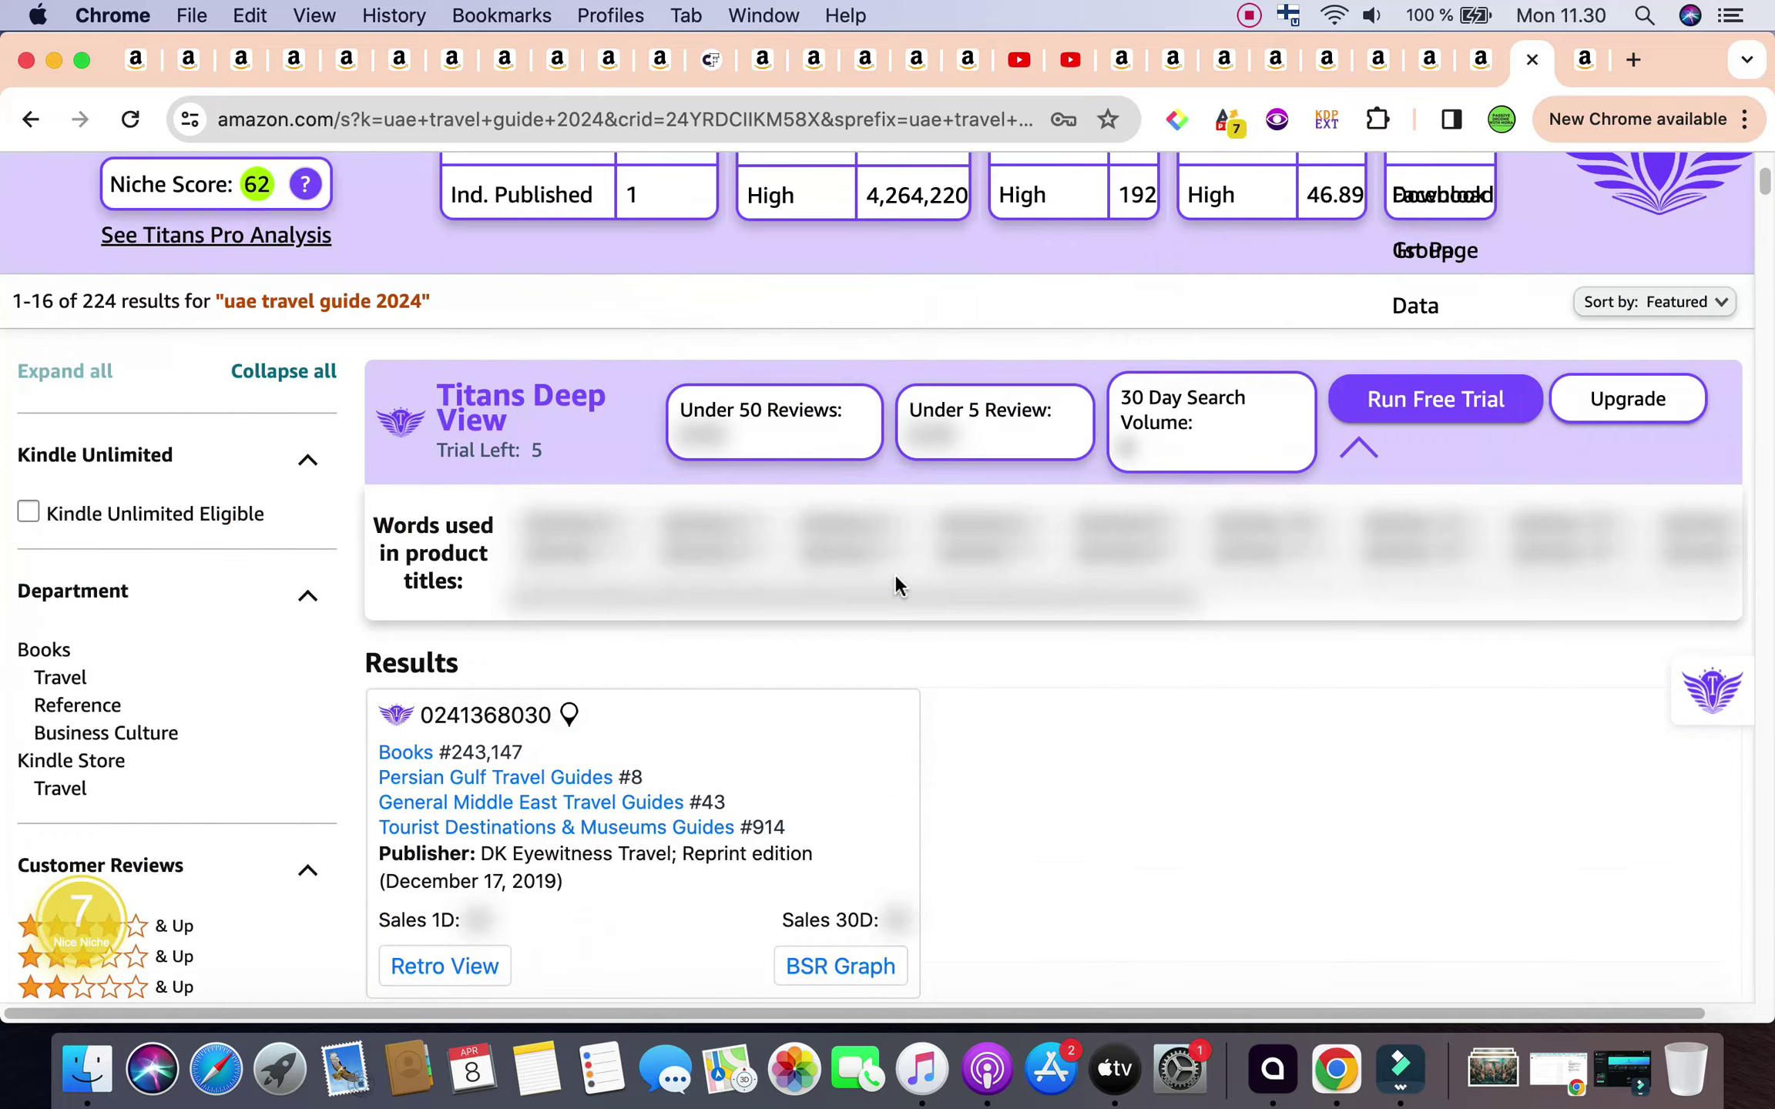
scroll(894, 586, "down", 7)
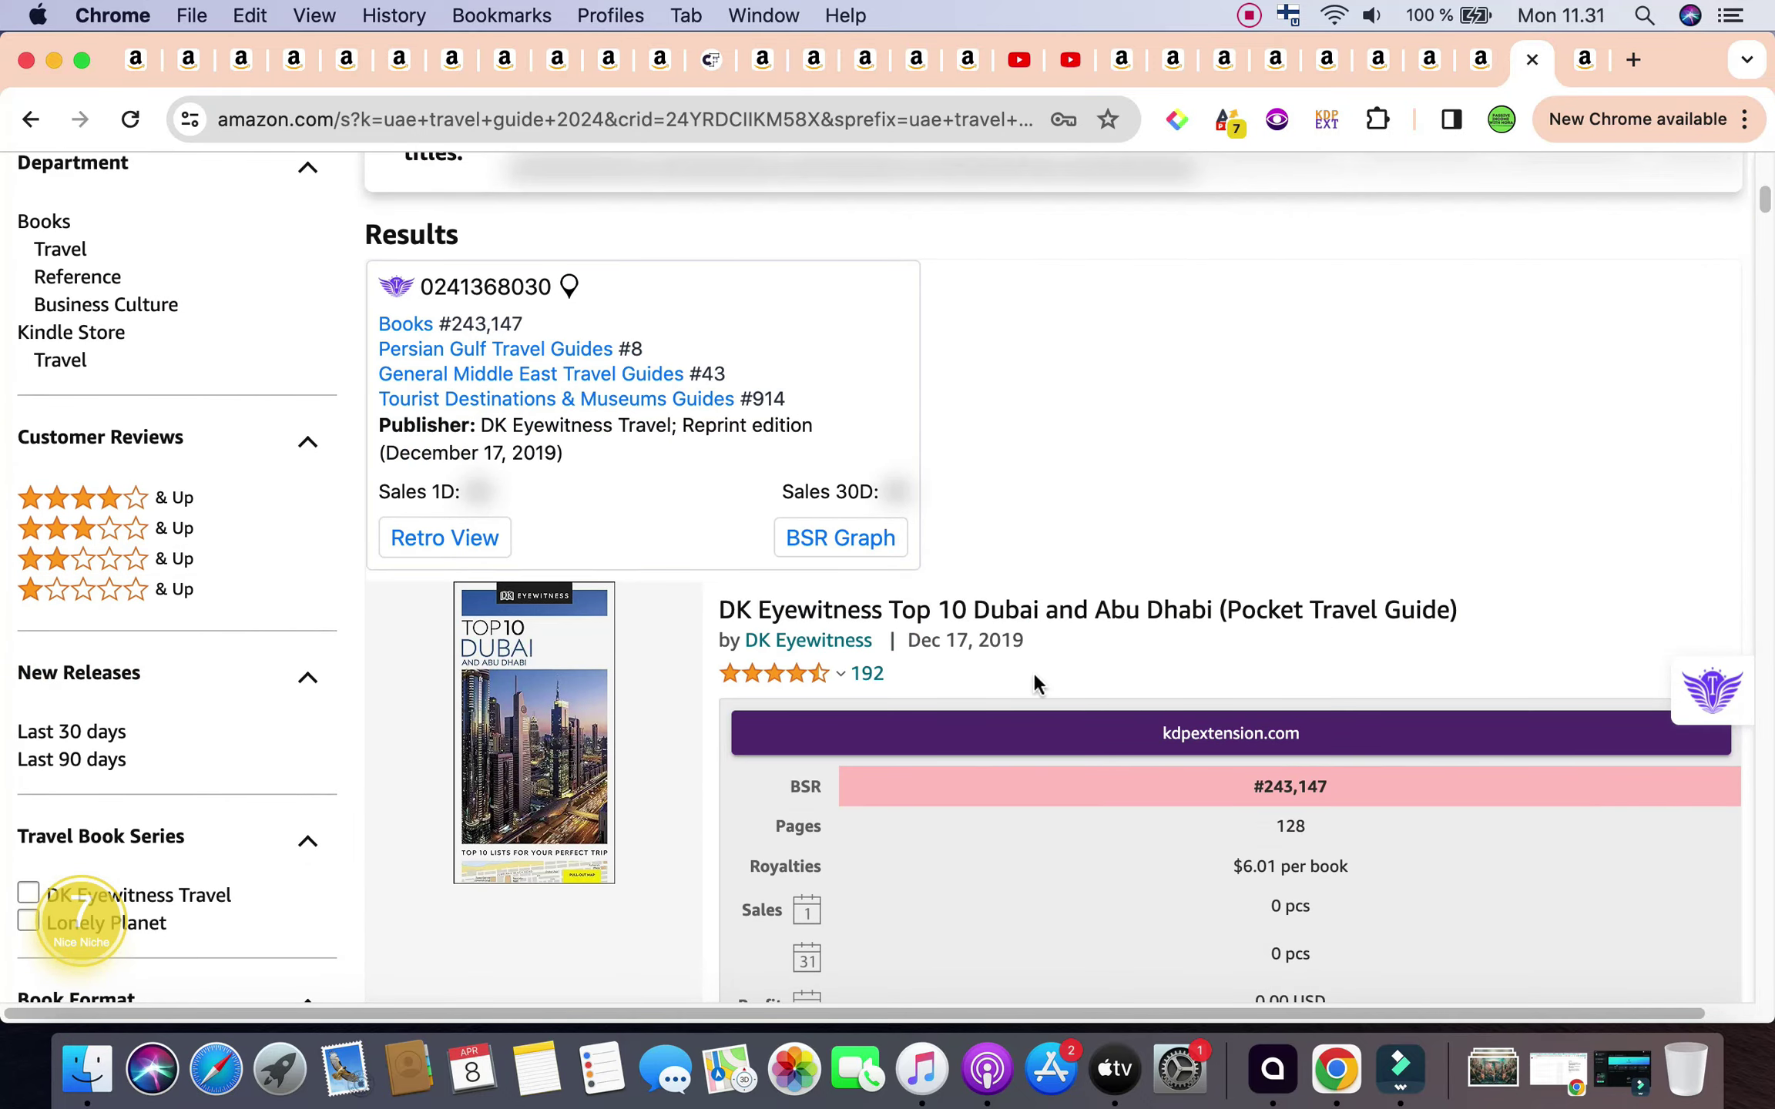
scroll(1033, 676, "down", 15)
scroll(1033, 671, "down", 20)
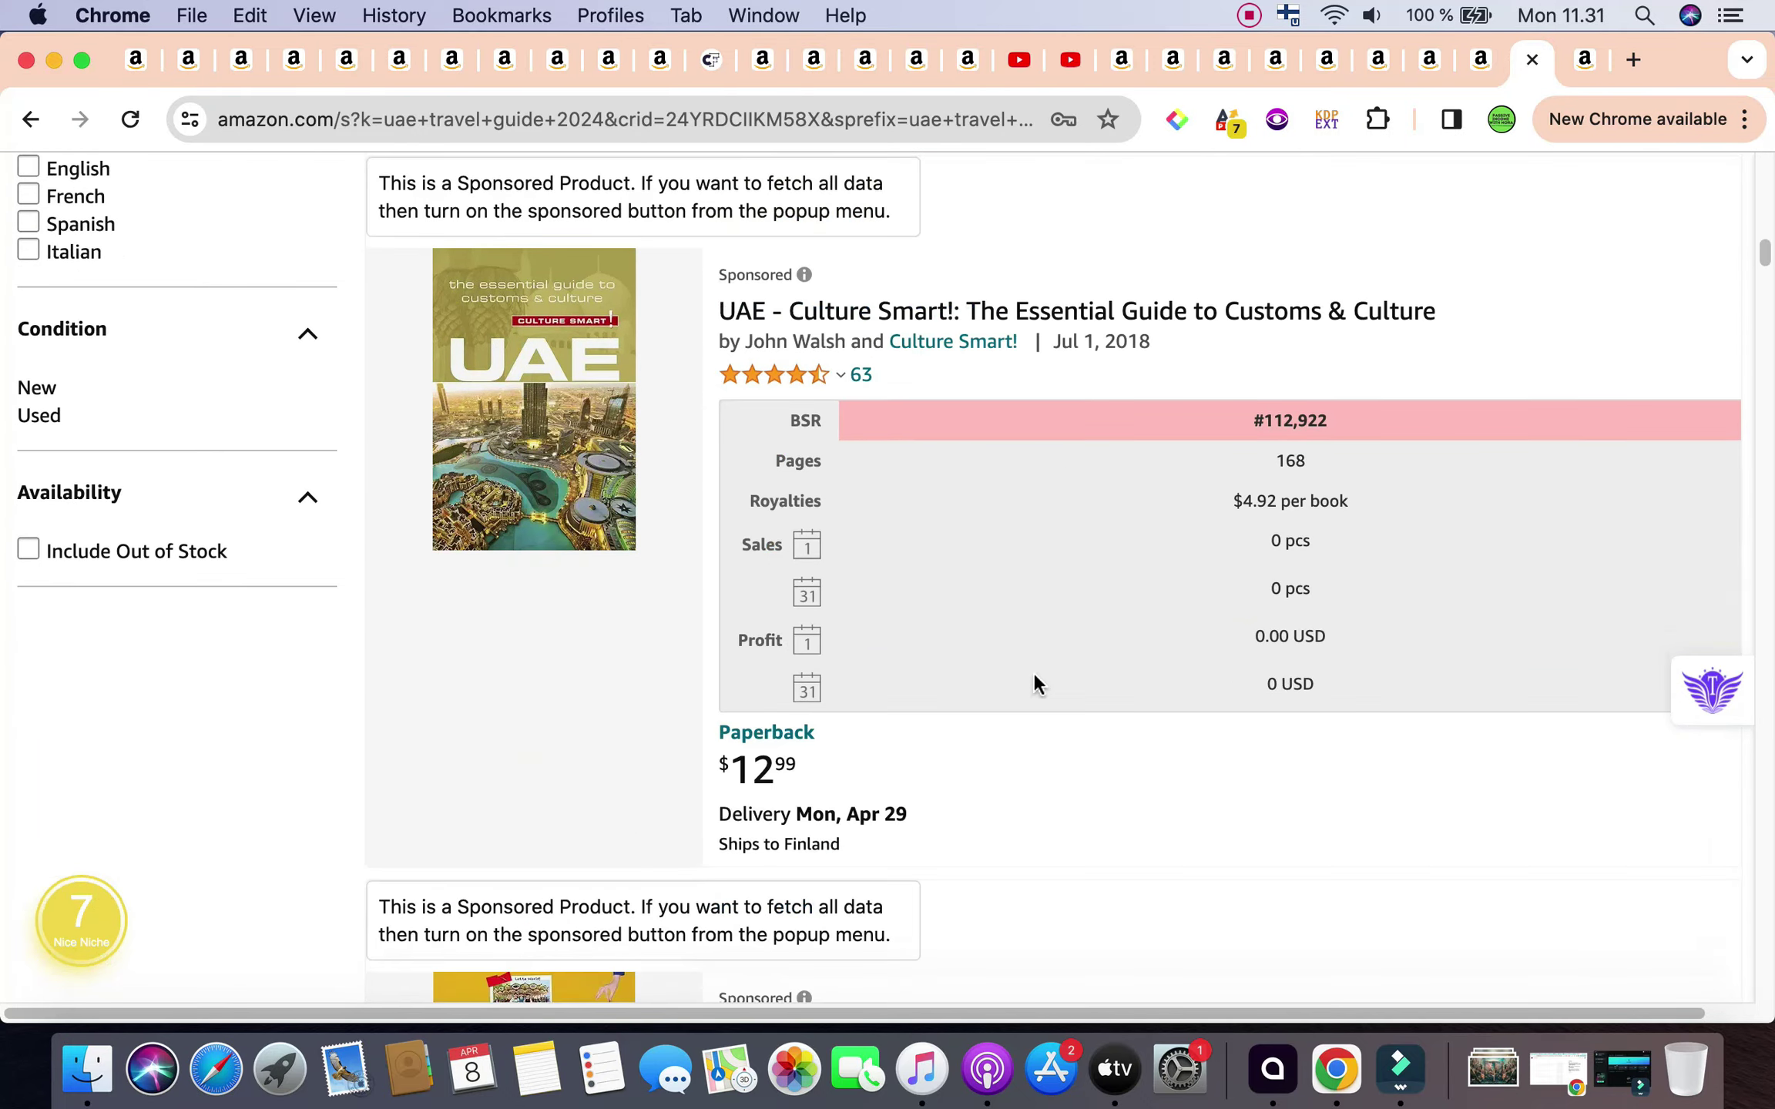
scroll(1033, 671, "down", 15)
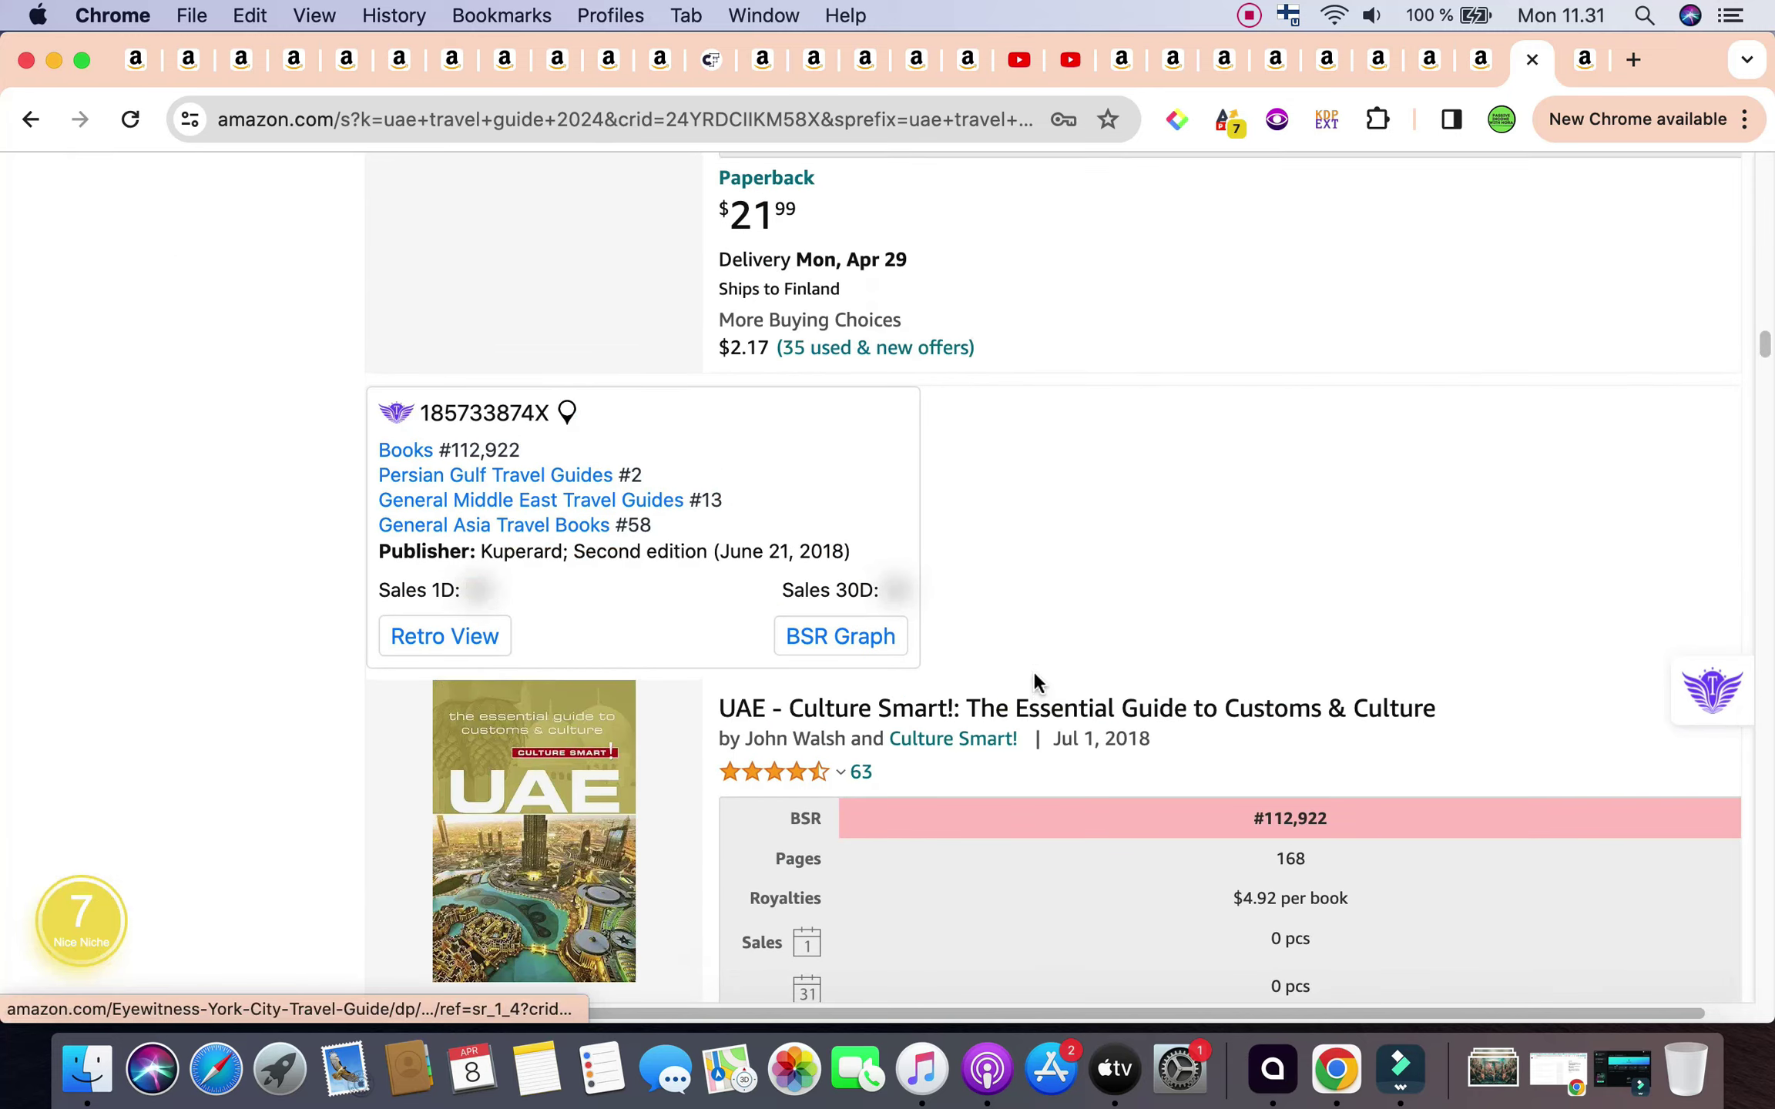
scroll(697, 451, "down", 19)
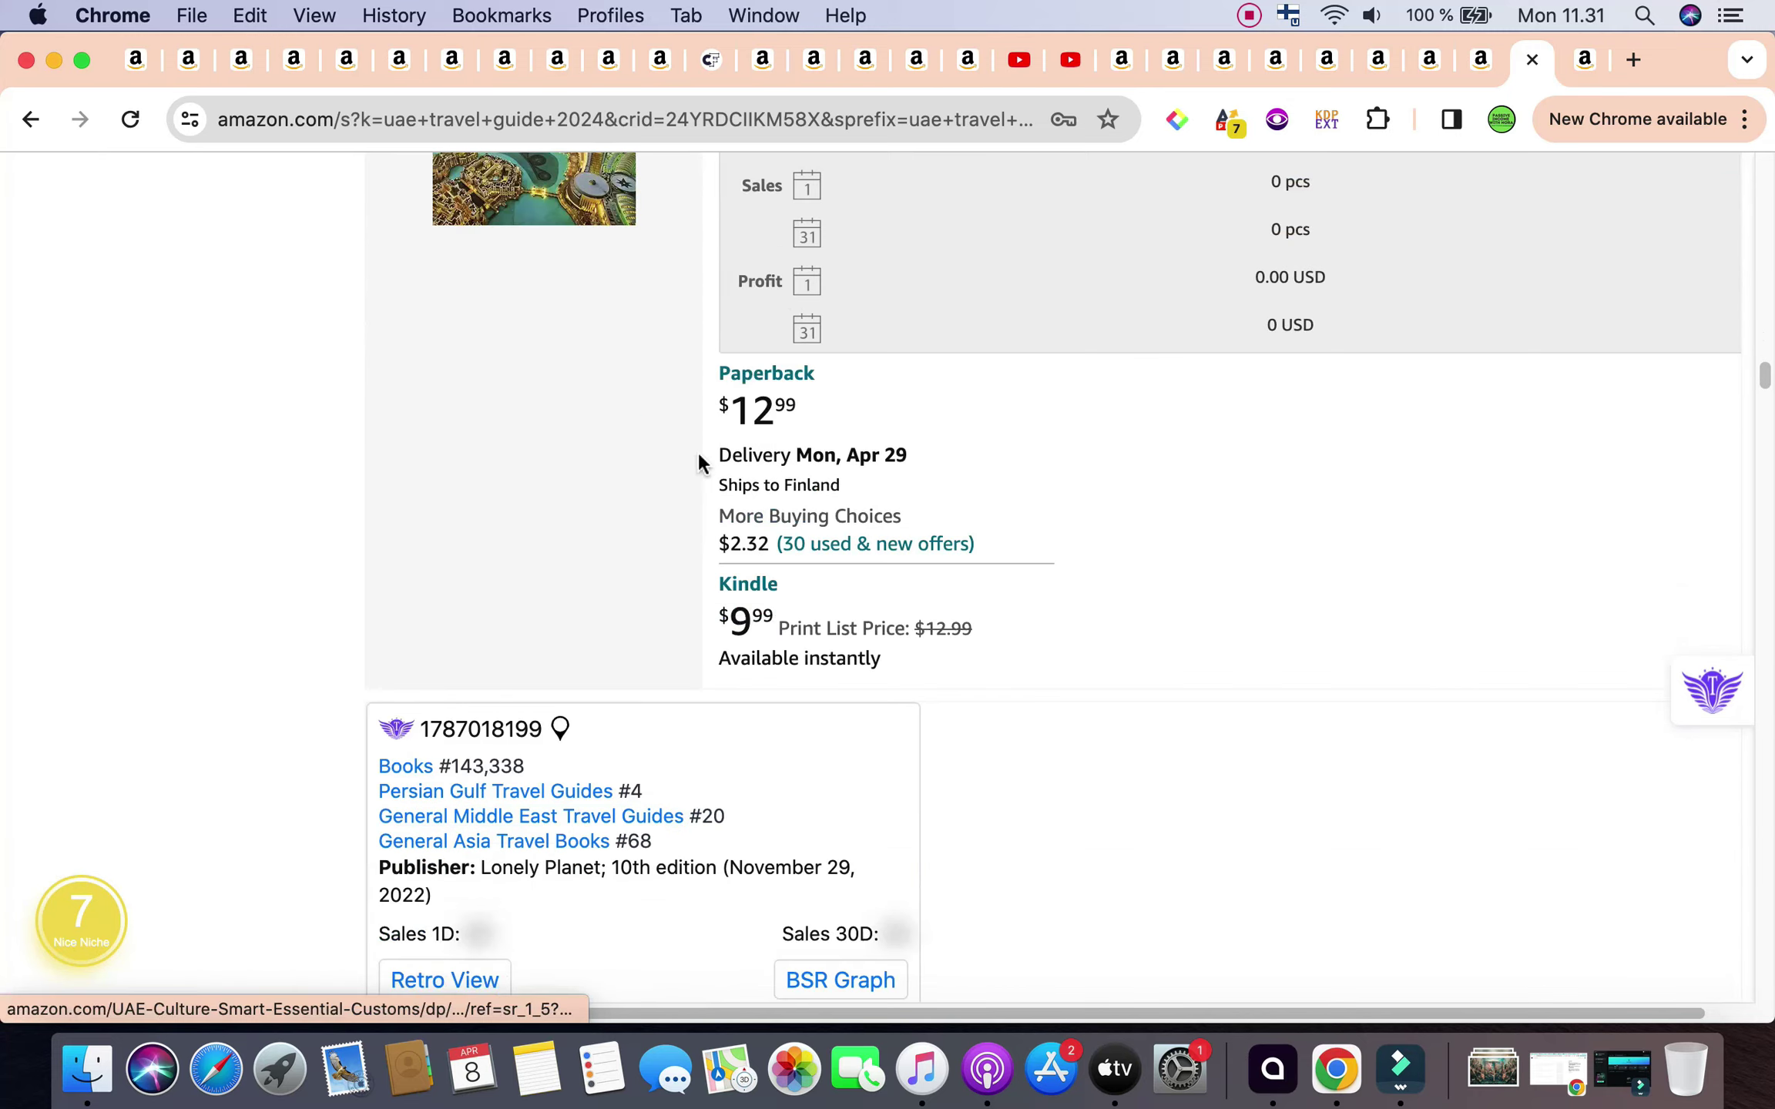
scroll(699, 495, "down", 15)
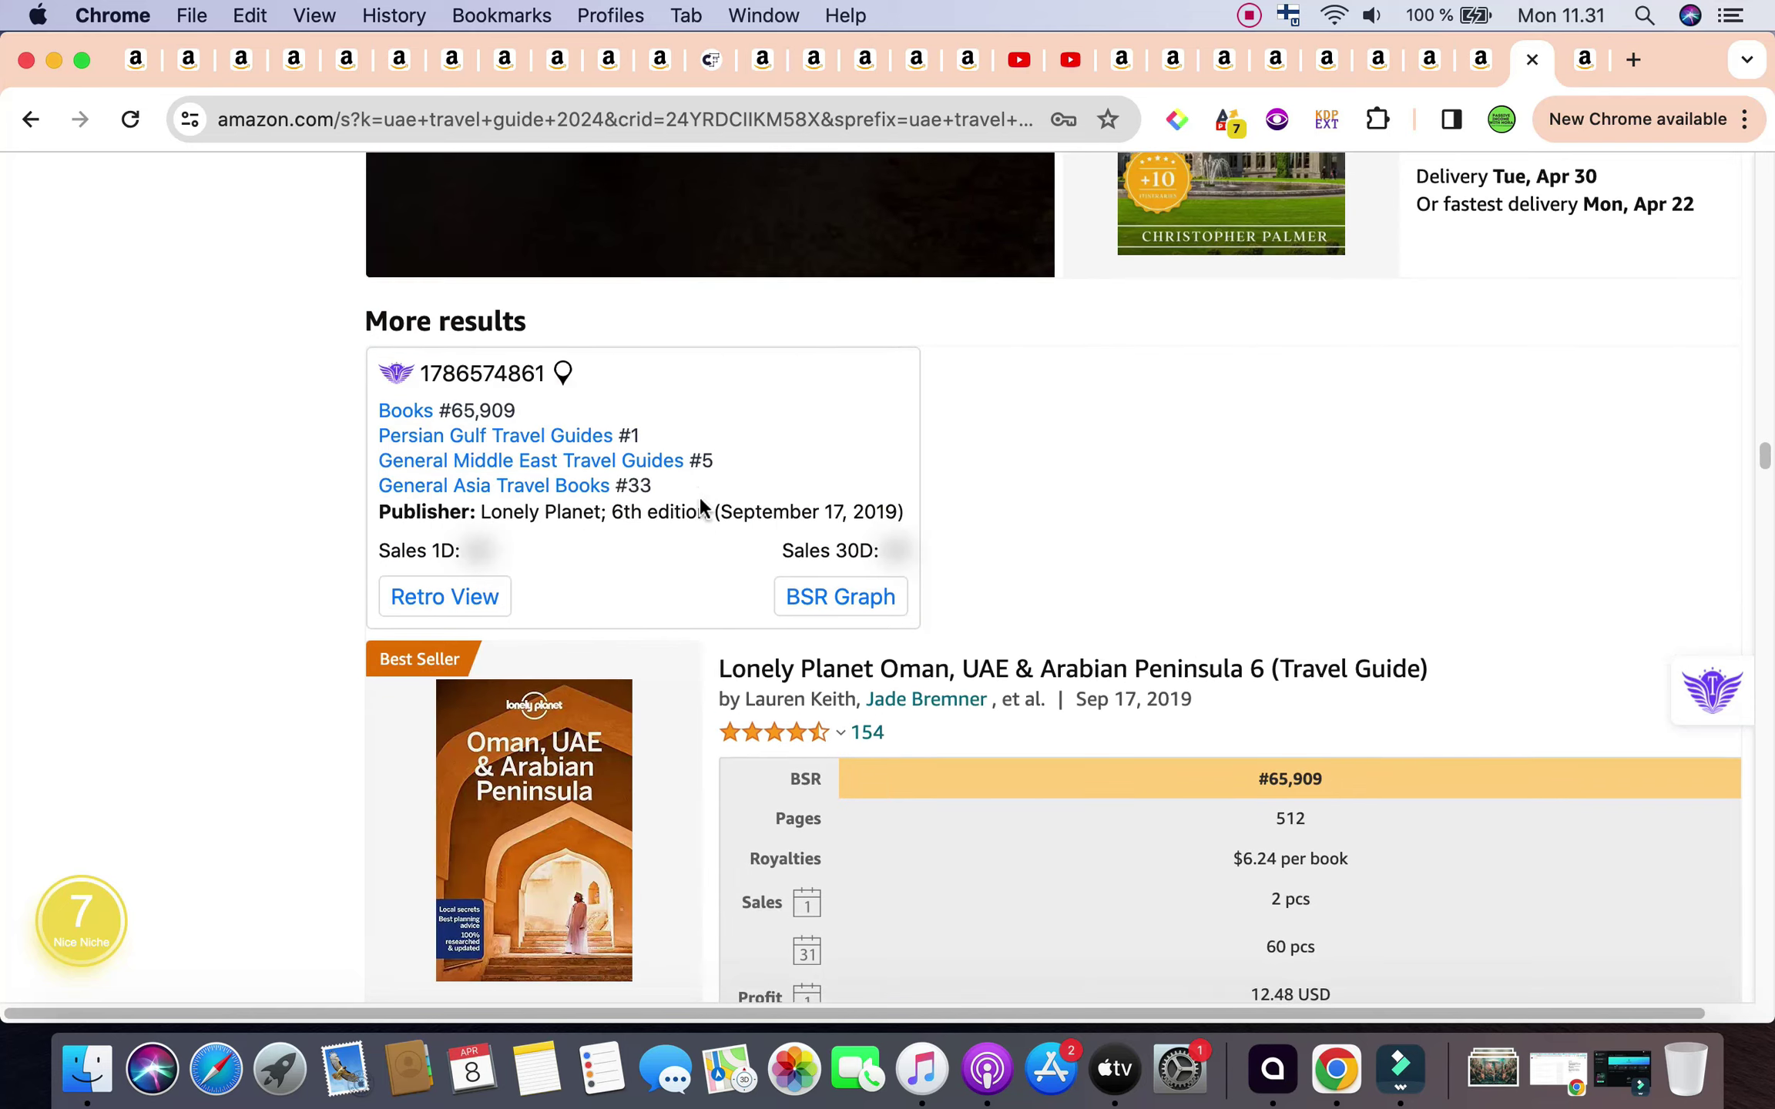
Examine the Books rank, sales and profit estimates of the Lonely Planet Oman, UAE & Arabian Peninsula guide, highlighting its Books rank.
scroll(699, 496, "up", 8)
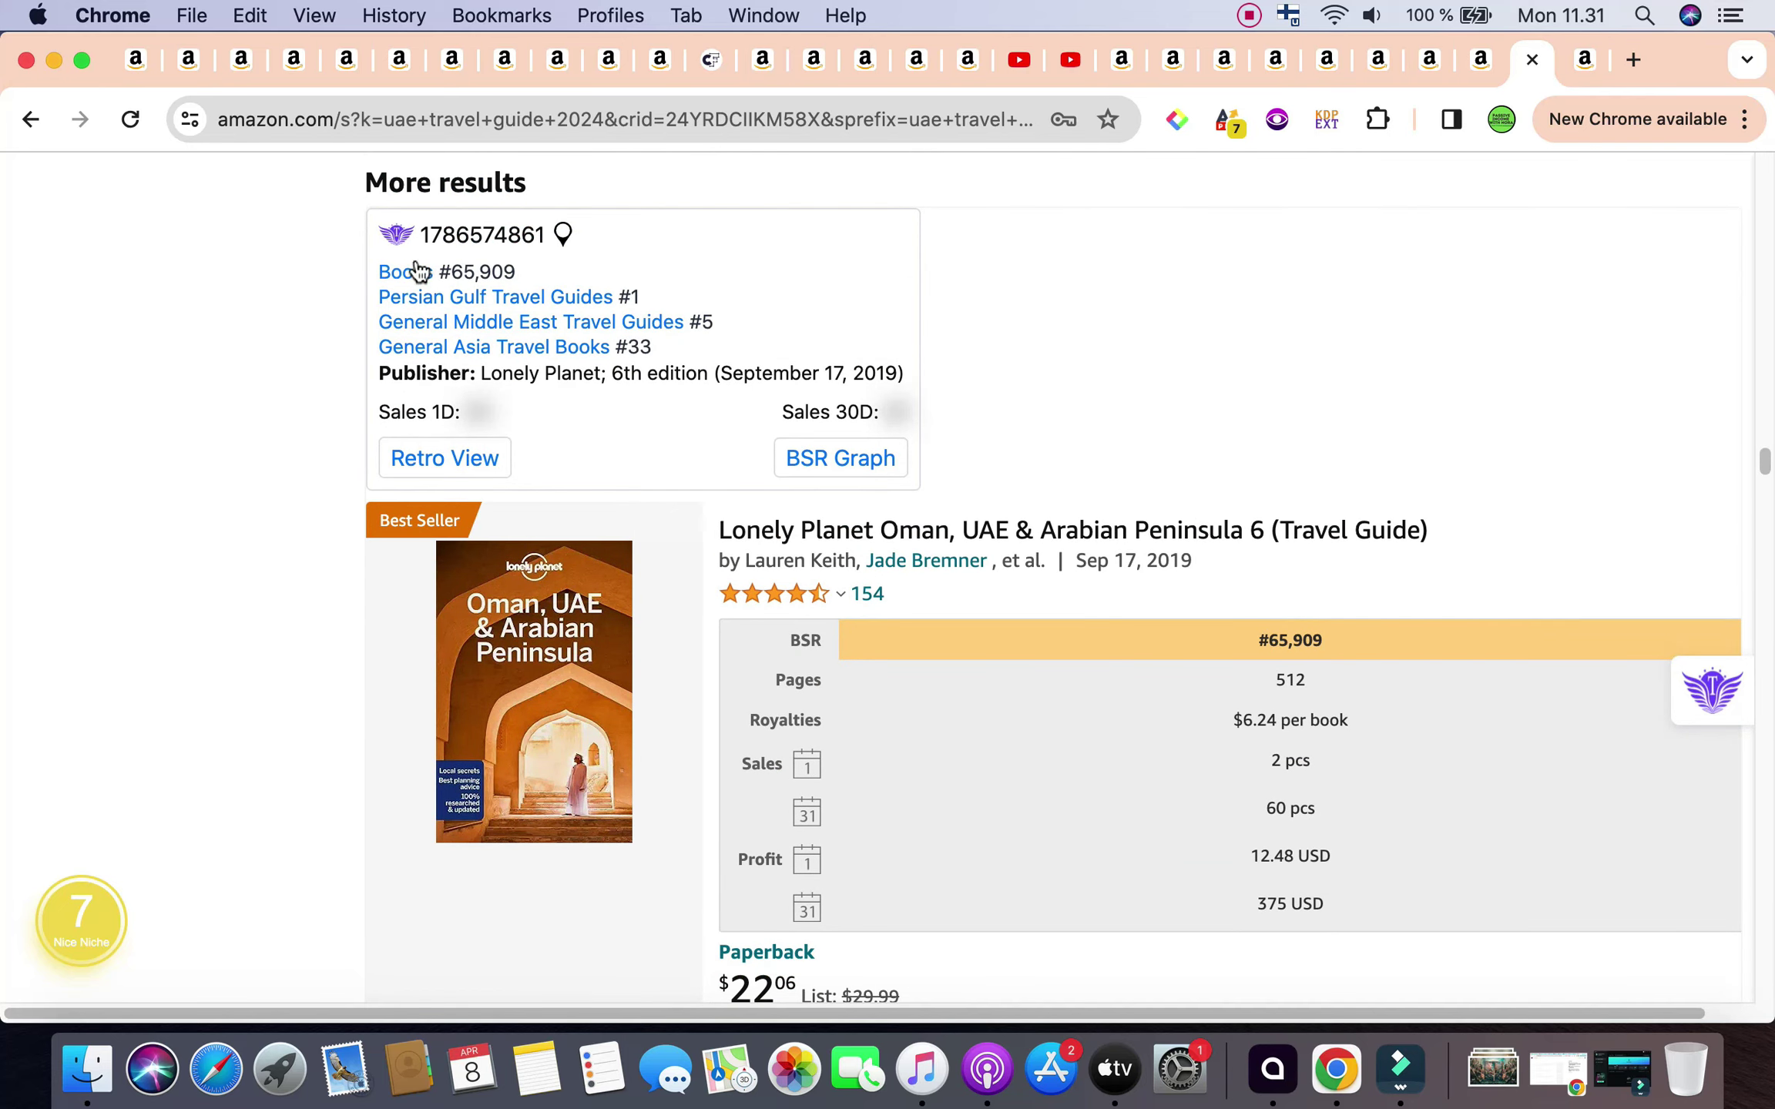
left_click_drag(375, 271, 562, 276)
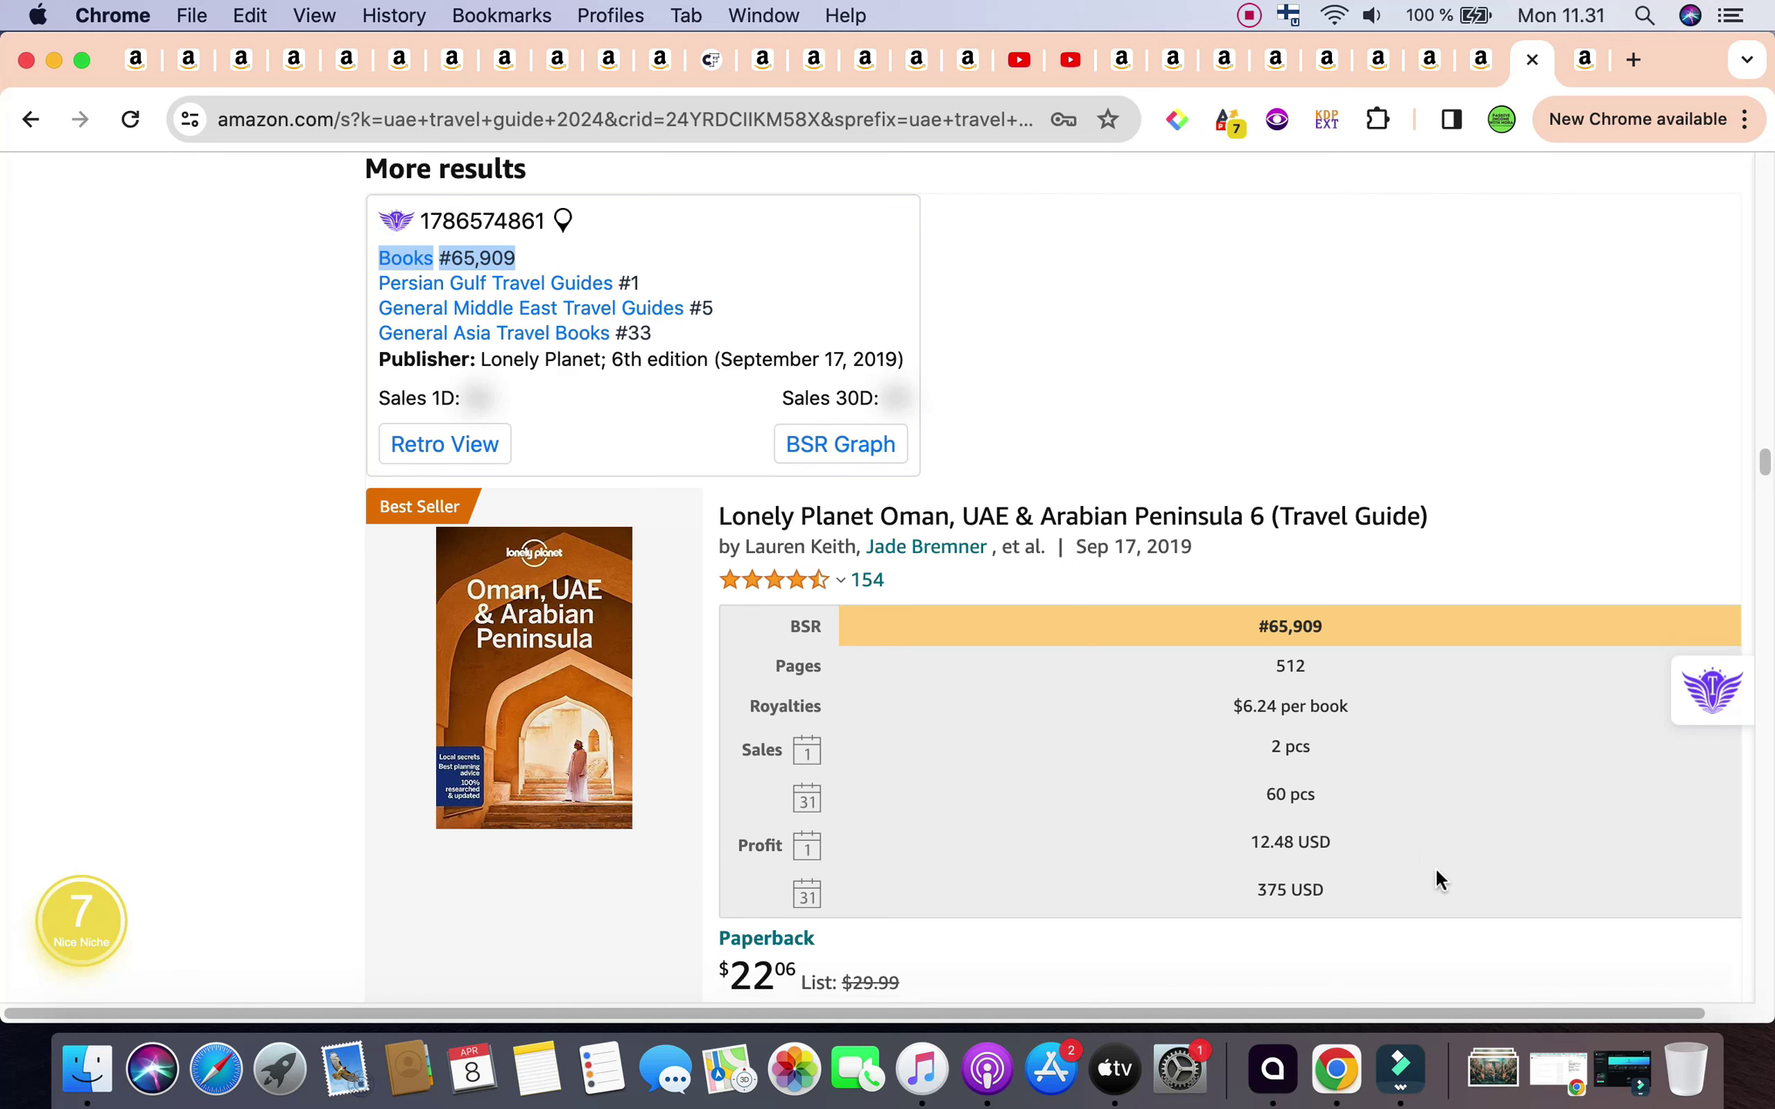
scroll(1434, 867, "down", 5)
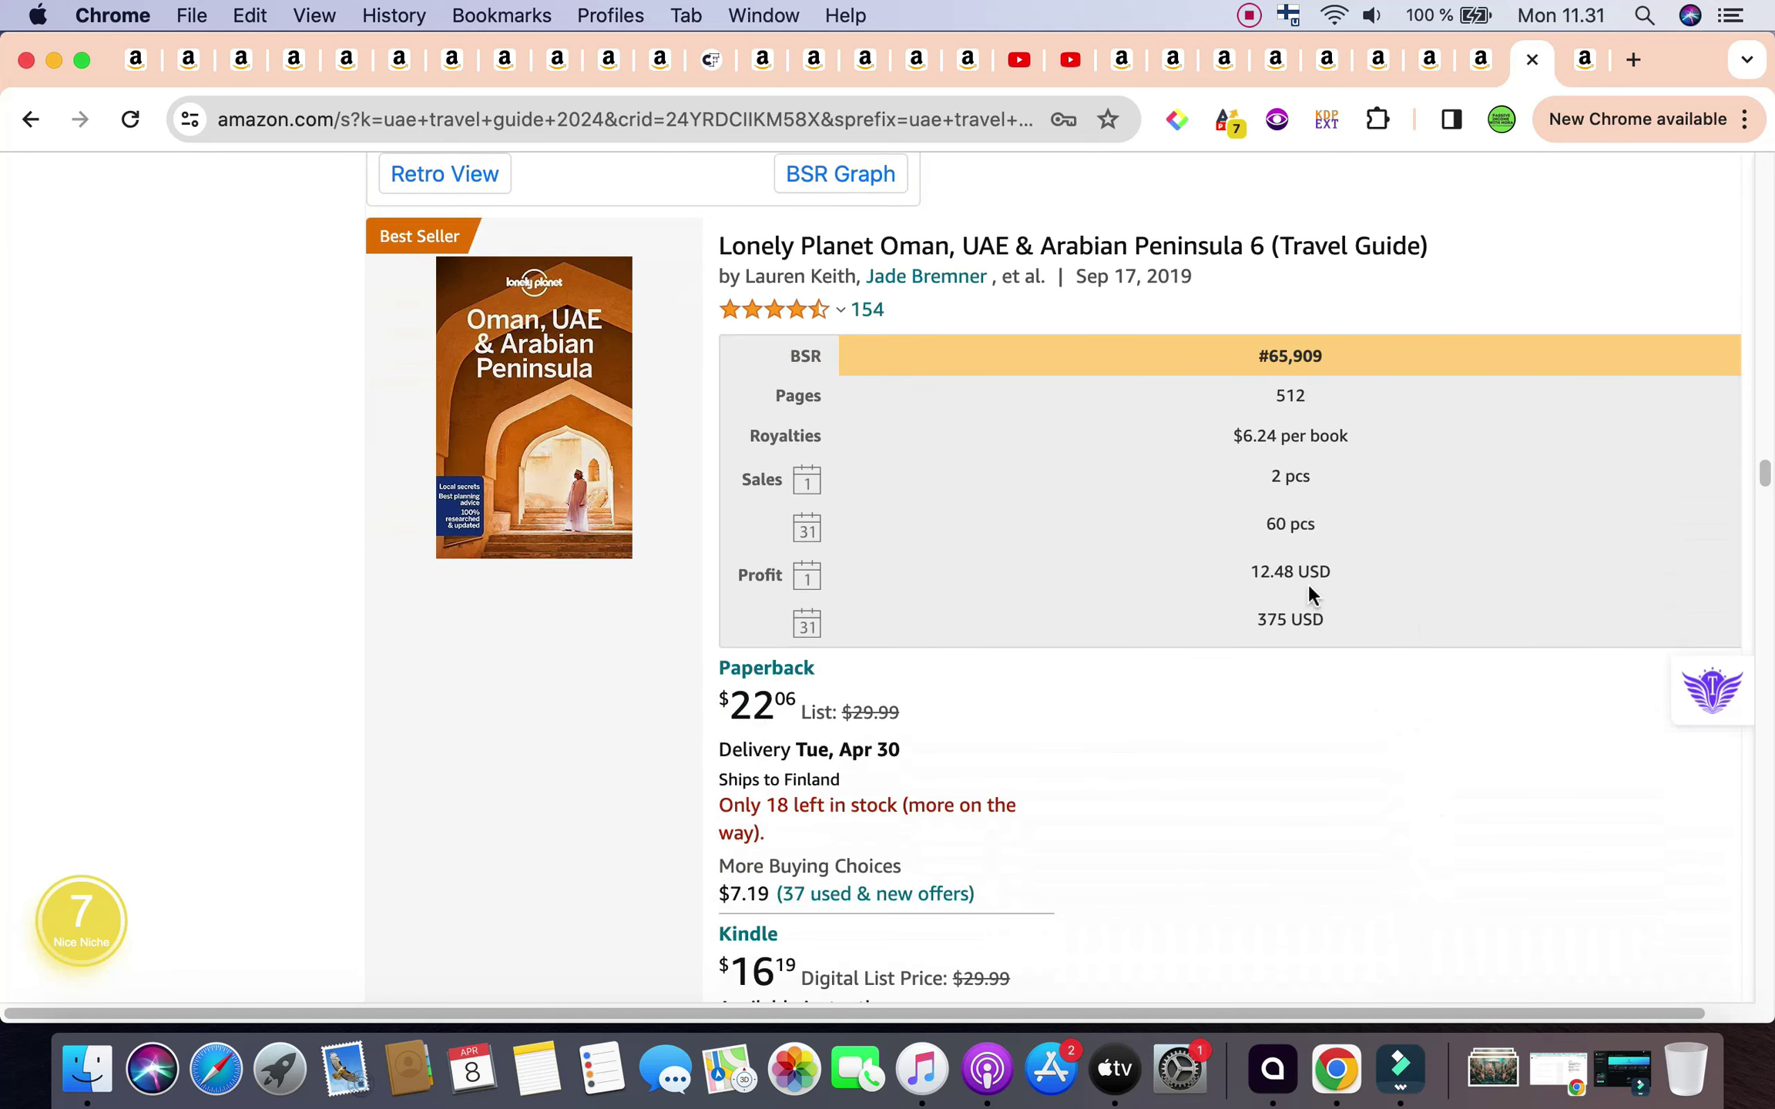
scroll(1308, 583, "down", 3)
scroll(1307, 582, "down", 10)
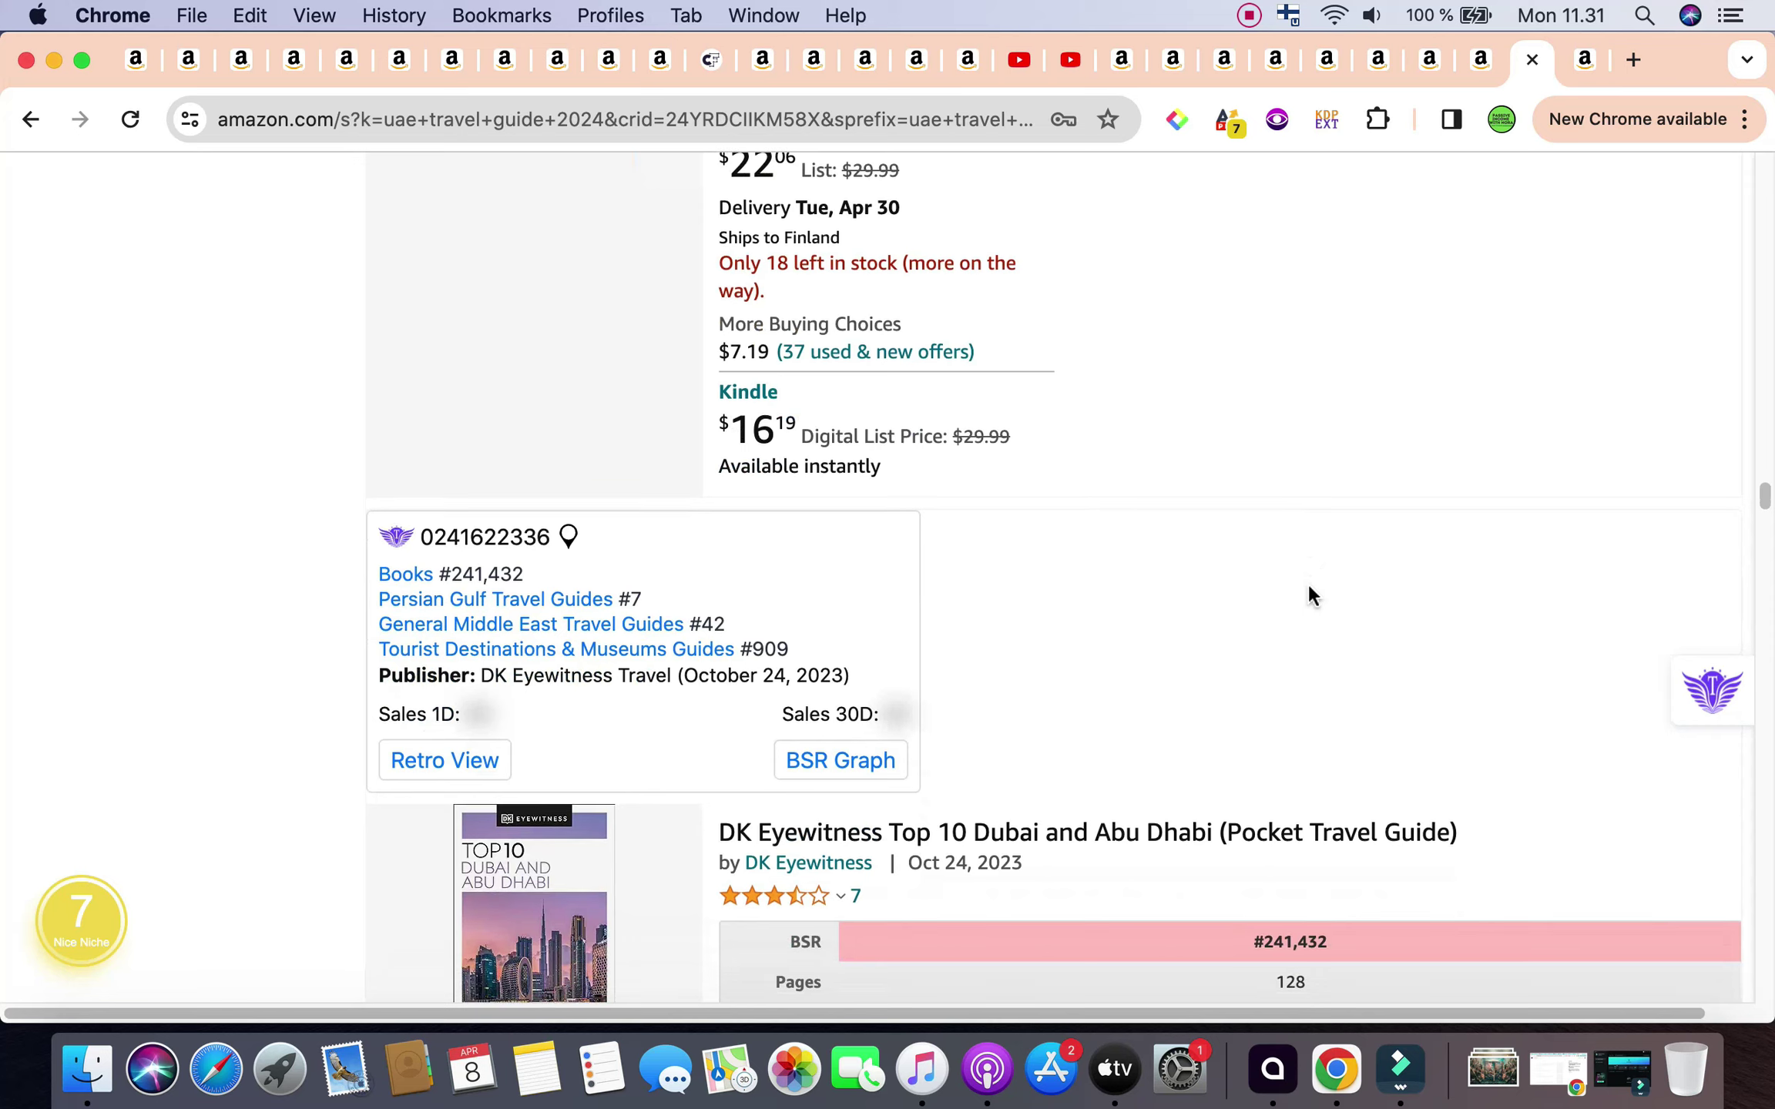
Review the remaining UAE results, from the DK Eyewitness Dubai and Abu Dhabi guide onward, and return to the niche summary.
scroll(1307, 582, "up", 5)
scroll(1307, 583, "down", 10)
scroll(1307, 582, "up", 1)
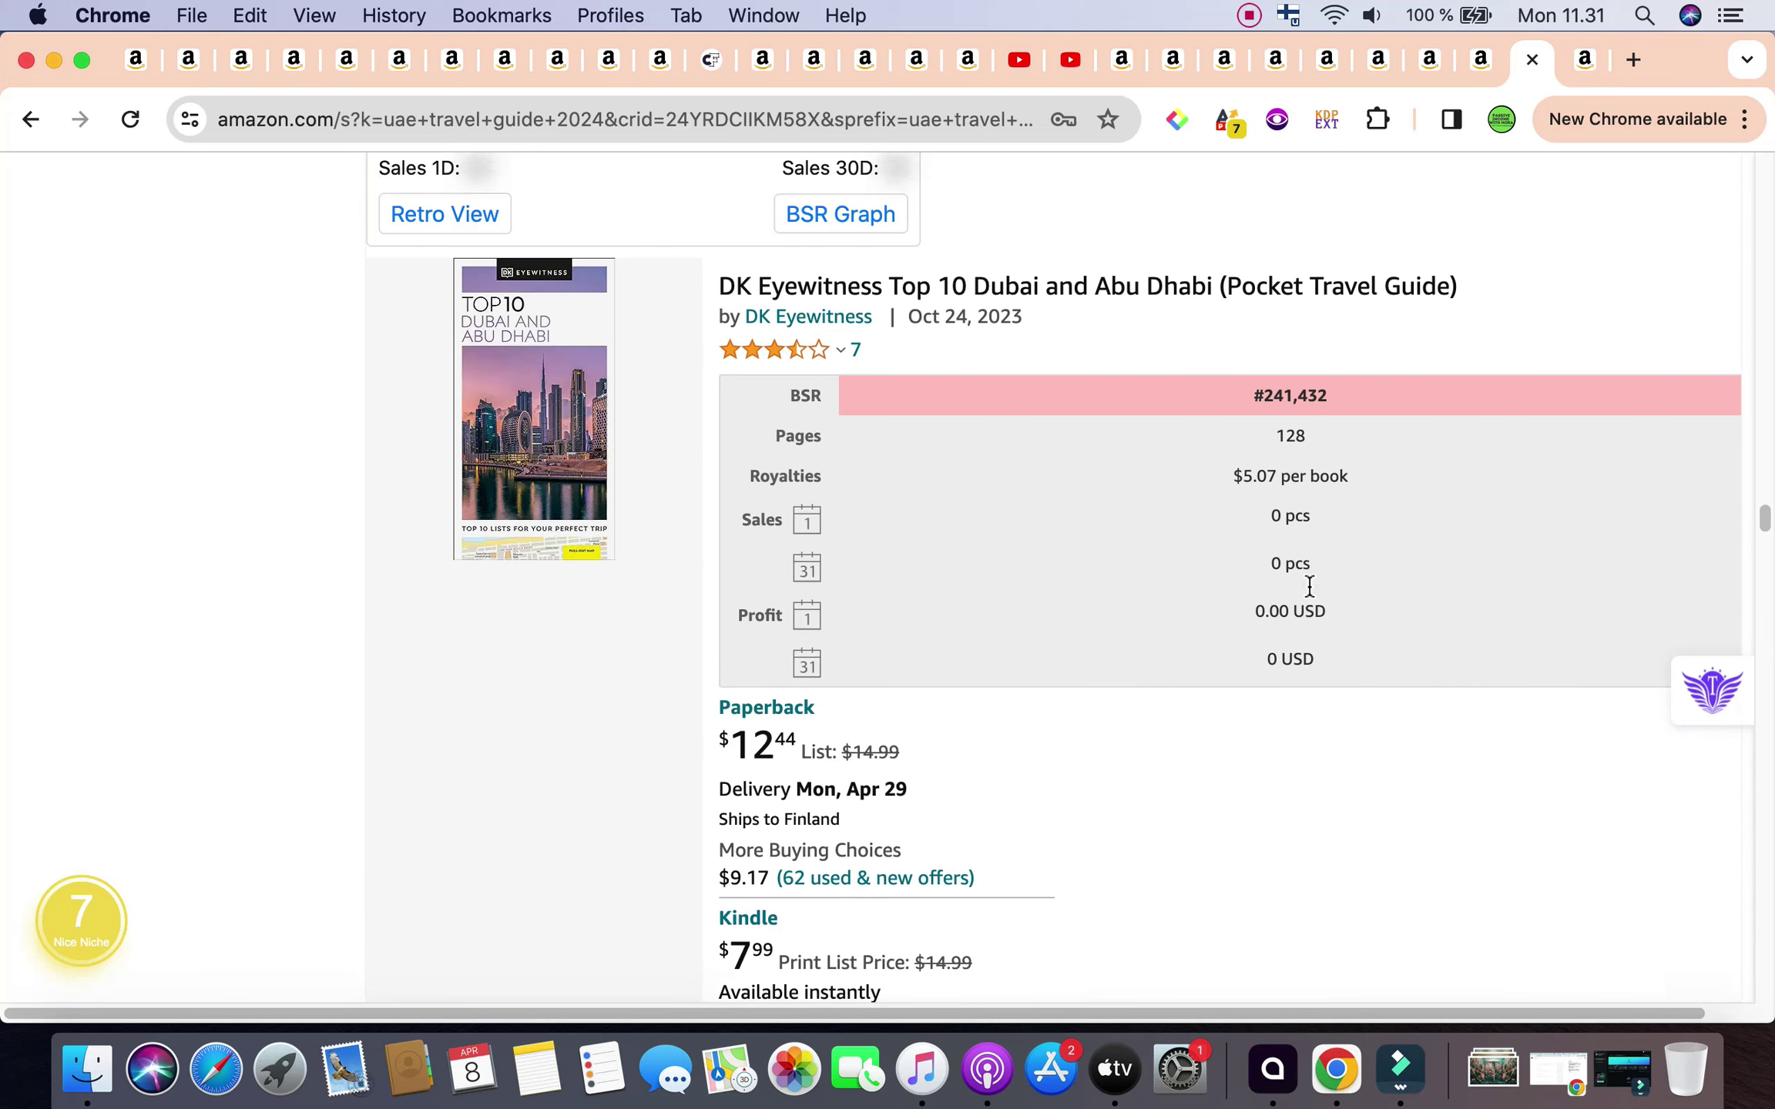
scroll(1307, 583, "down", 11)
scroll(1310, 593, "up", 5)
scroll(1310, 589, "down", 12)
scroll(1310, 586, "down", 8)
scroll(1314, 596, "down", 10)
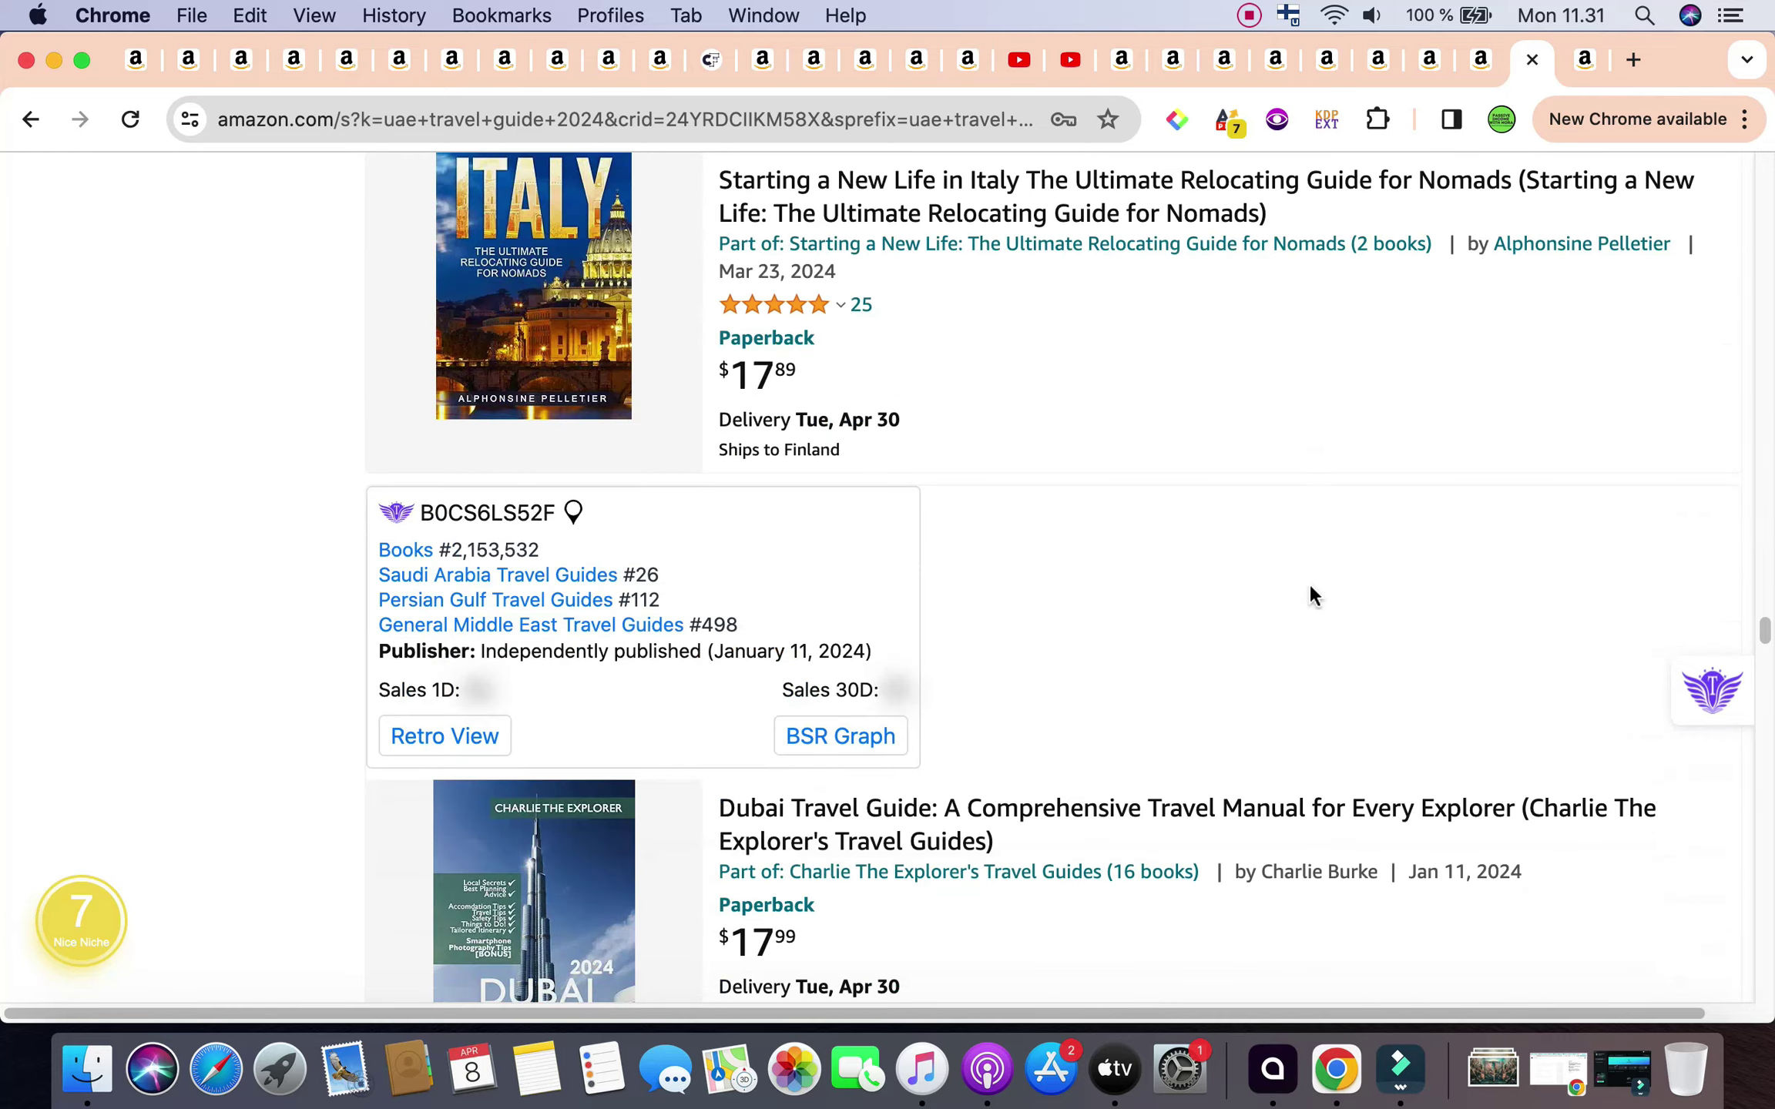
scroll(1315, 595, "down", 10)
key("Home")
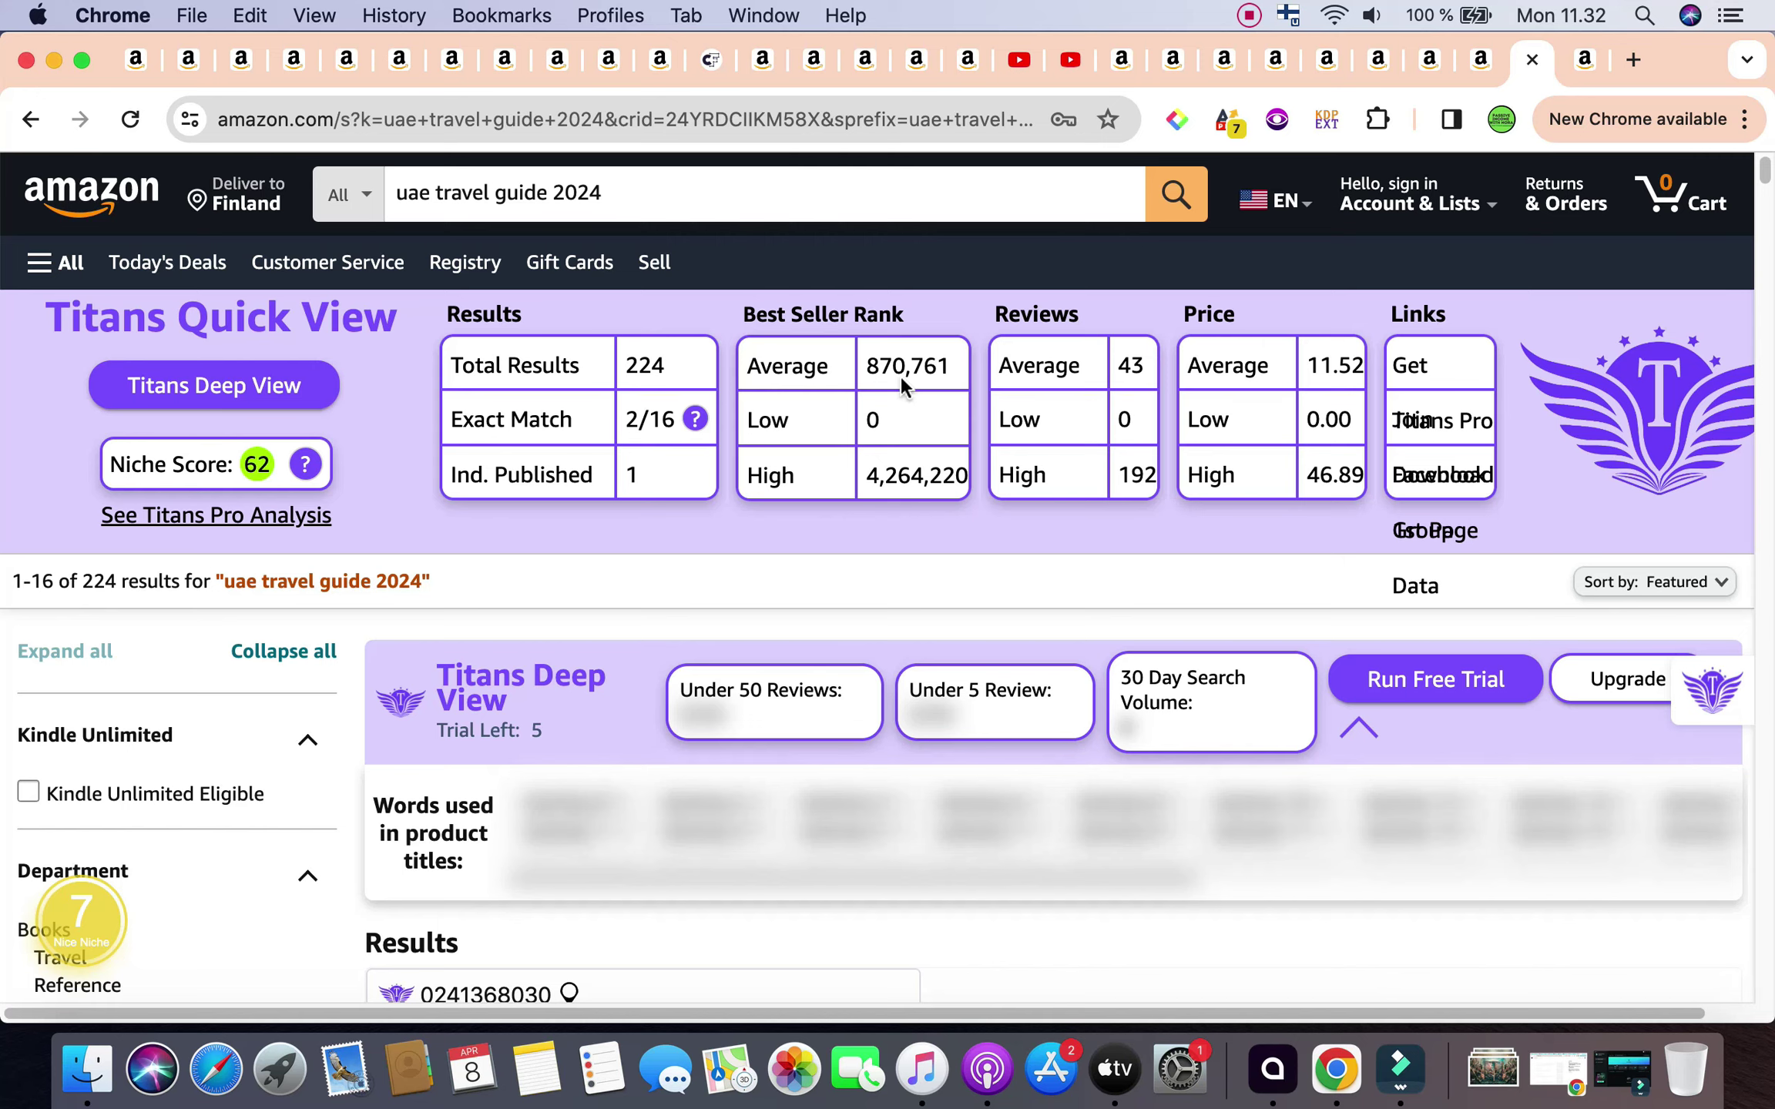
Open the Amazon results for "morocco travel guide" and examine the niche summary and the Fodor's Essential Morocco guide's ranks, sales and profit estimates.
left_click(1472, 74)
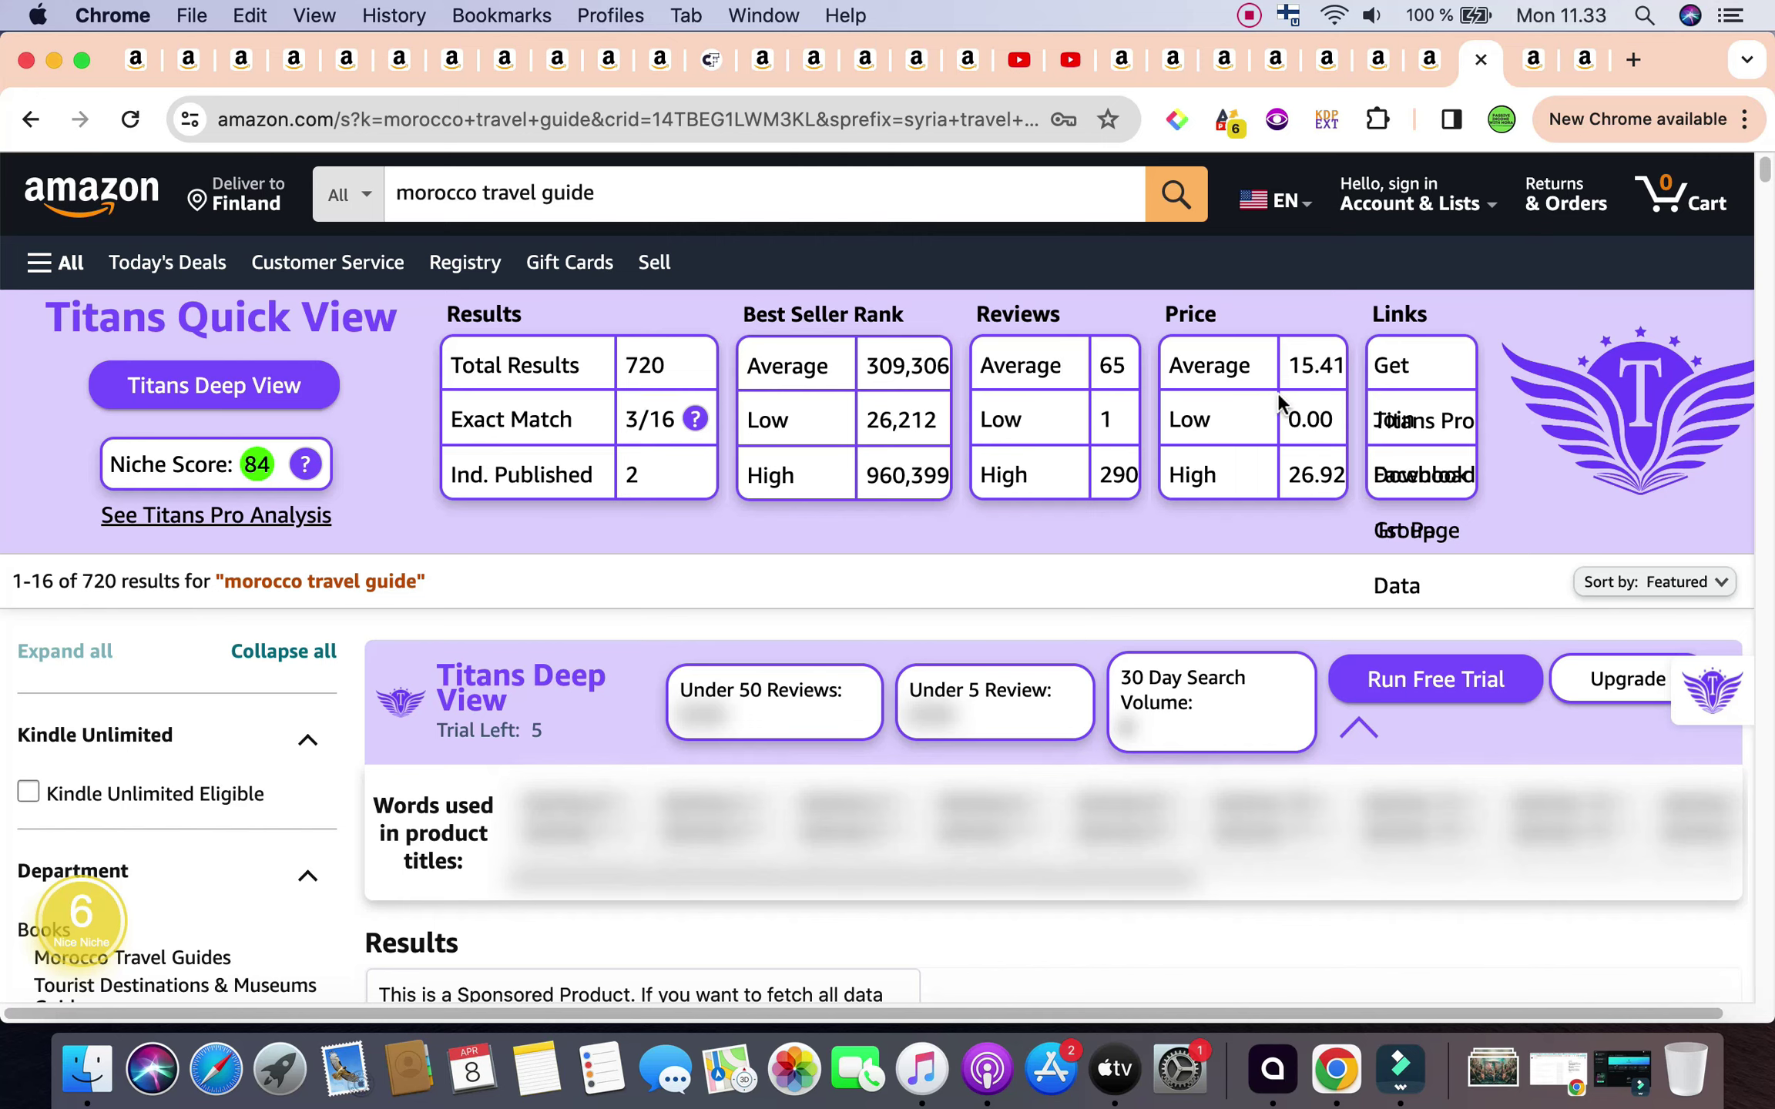
scroll(1277, 392, "down", 15)
scroll(1277, 392, "down", 10)
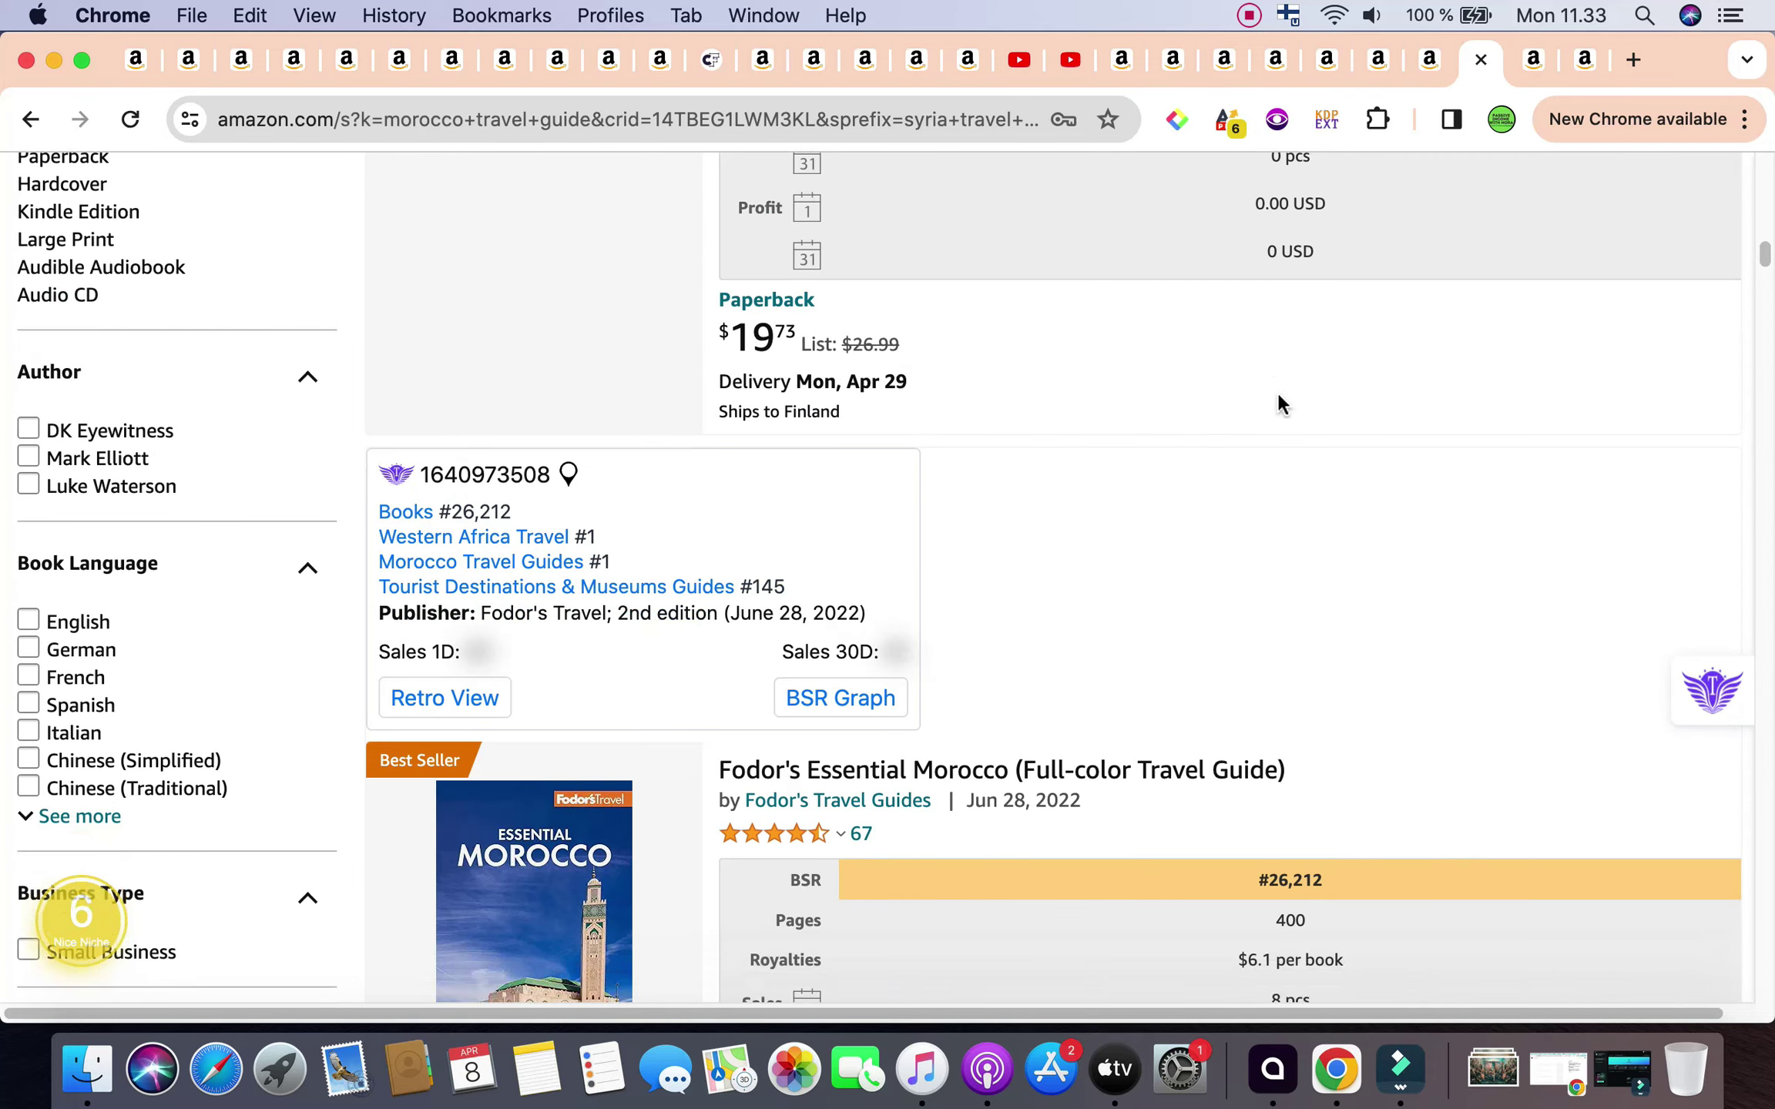
scroll(1277, 394, "down", 3)
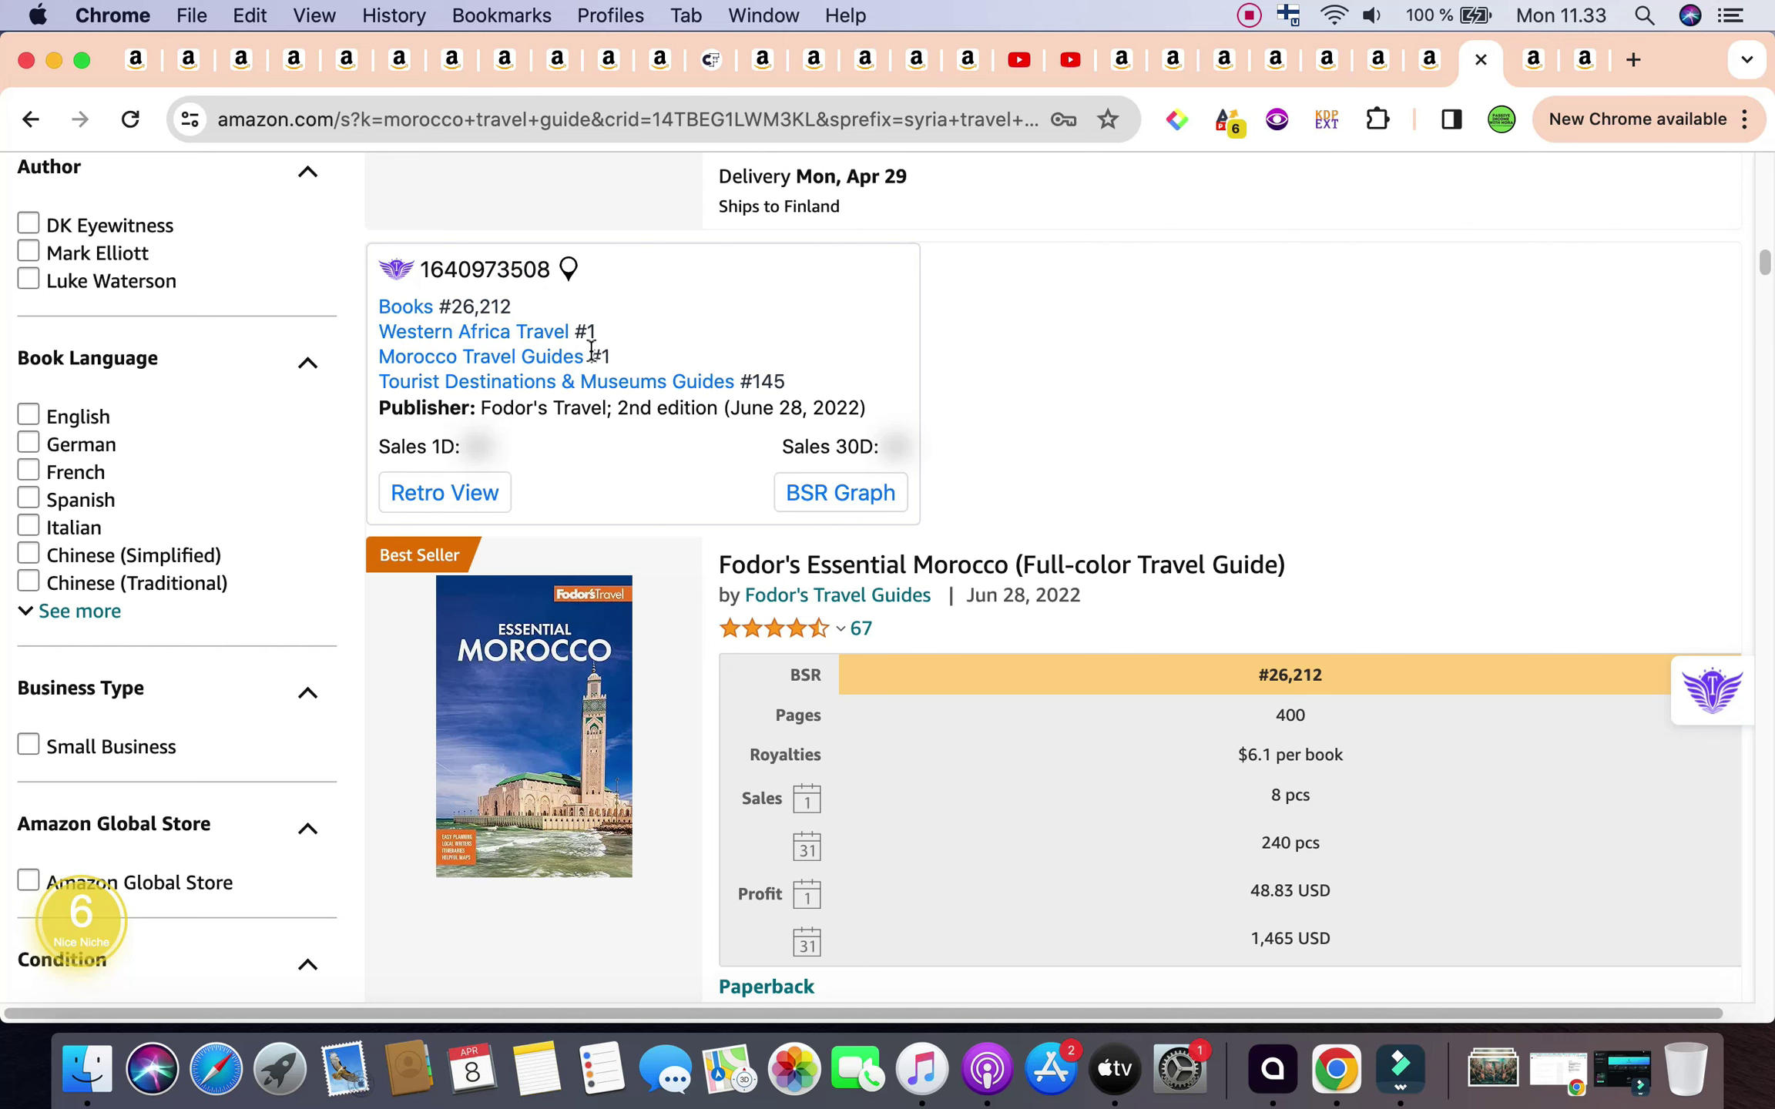
scroll(585, 346, "down", 3)
scroll(591, 350, "down", 2)
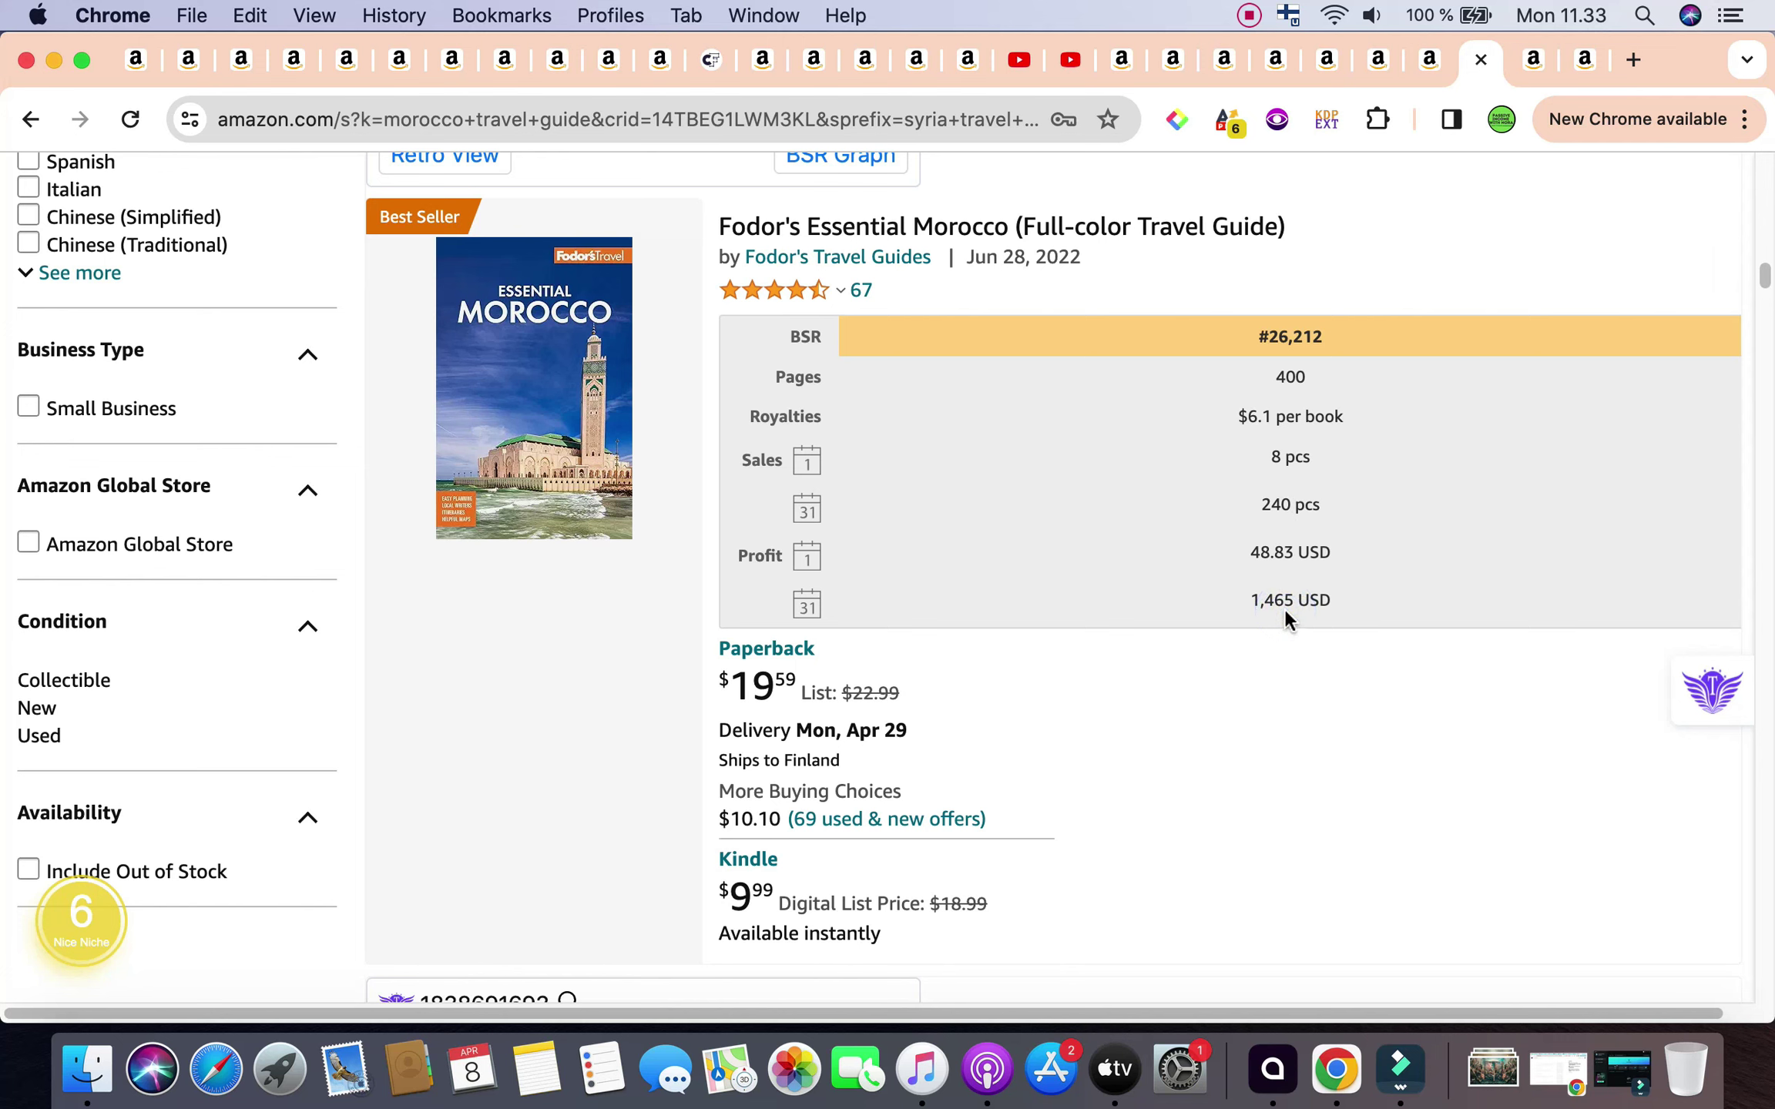
Examine the Books ranks, sales and monthly profit estimates of the Lonely Planet Morocco 14 and Moon Morocco guides.
scroll(1285, 608, "down", 9)
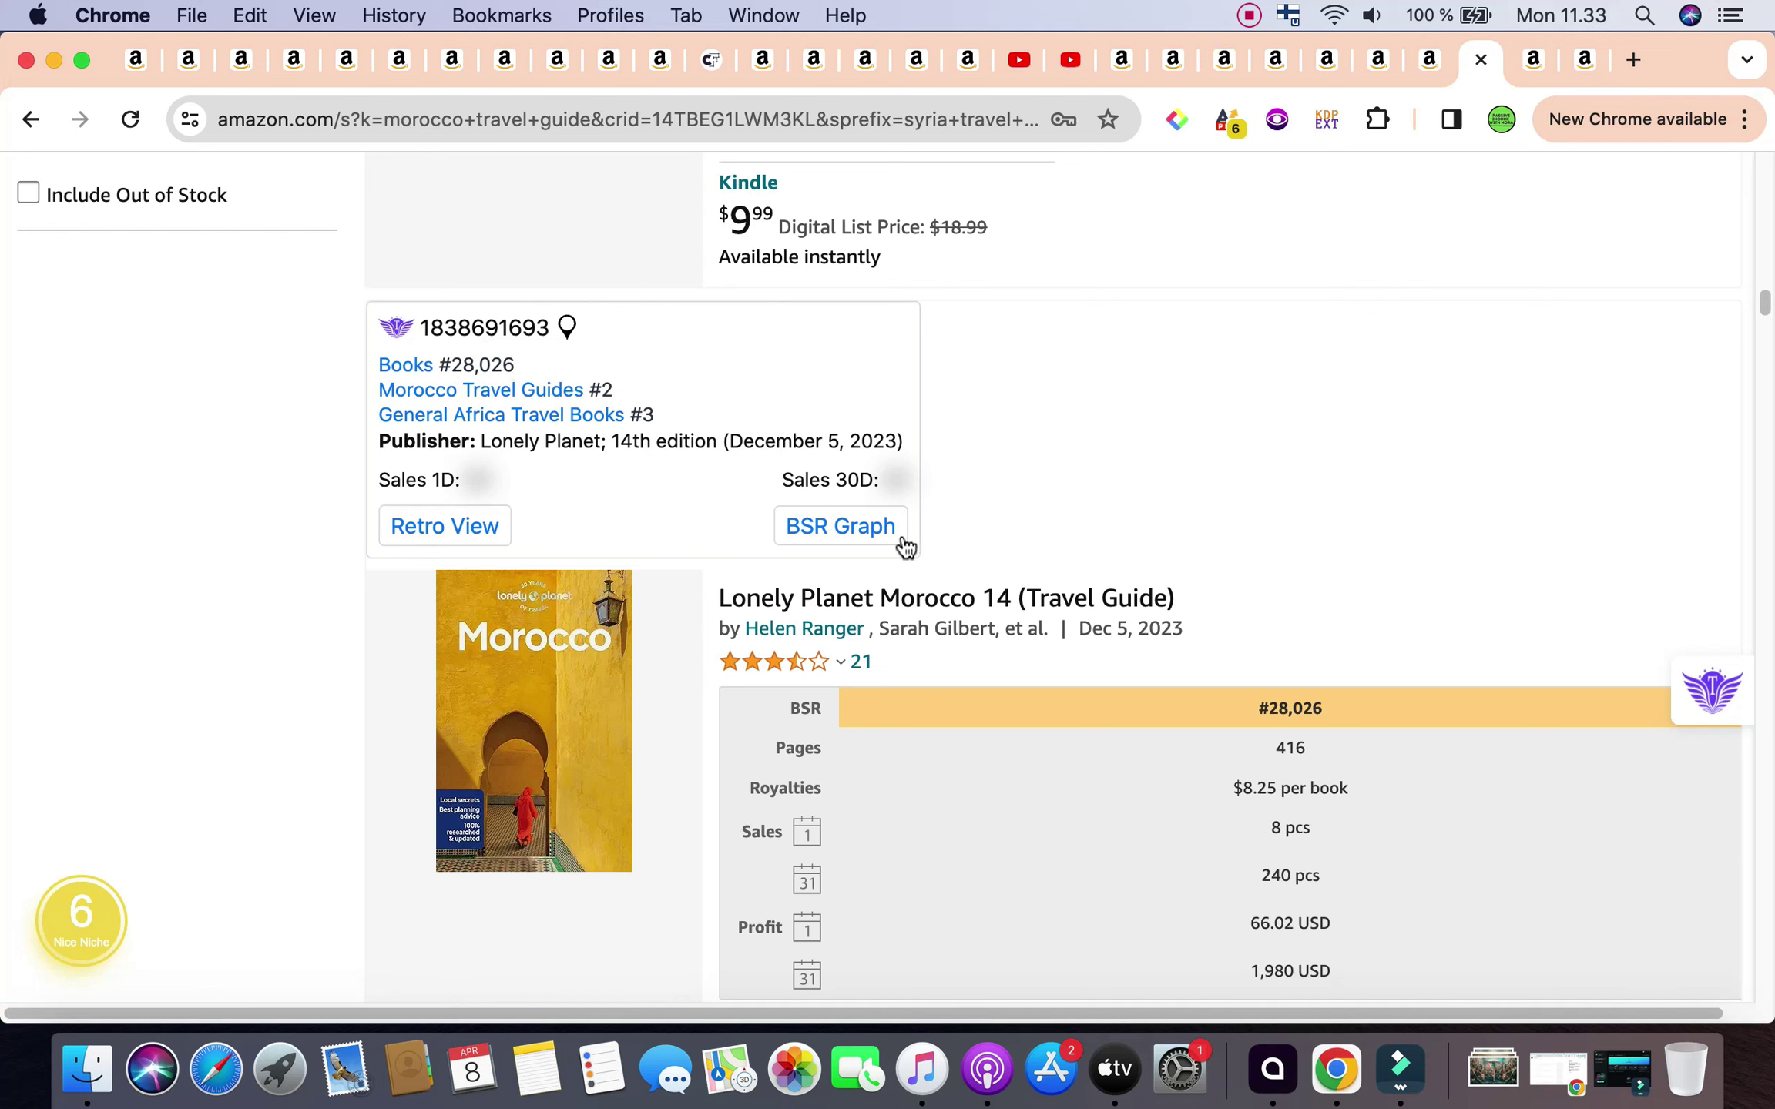
scroll(998, 587, "down", 3)
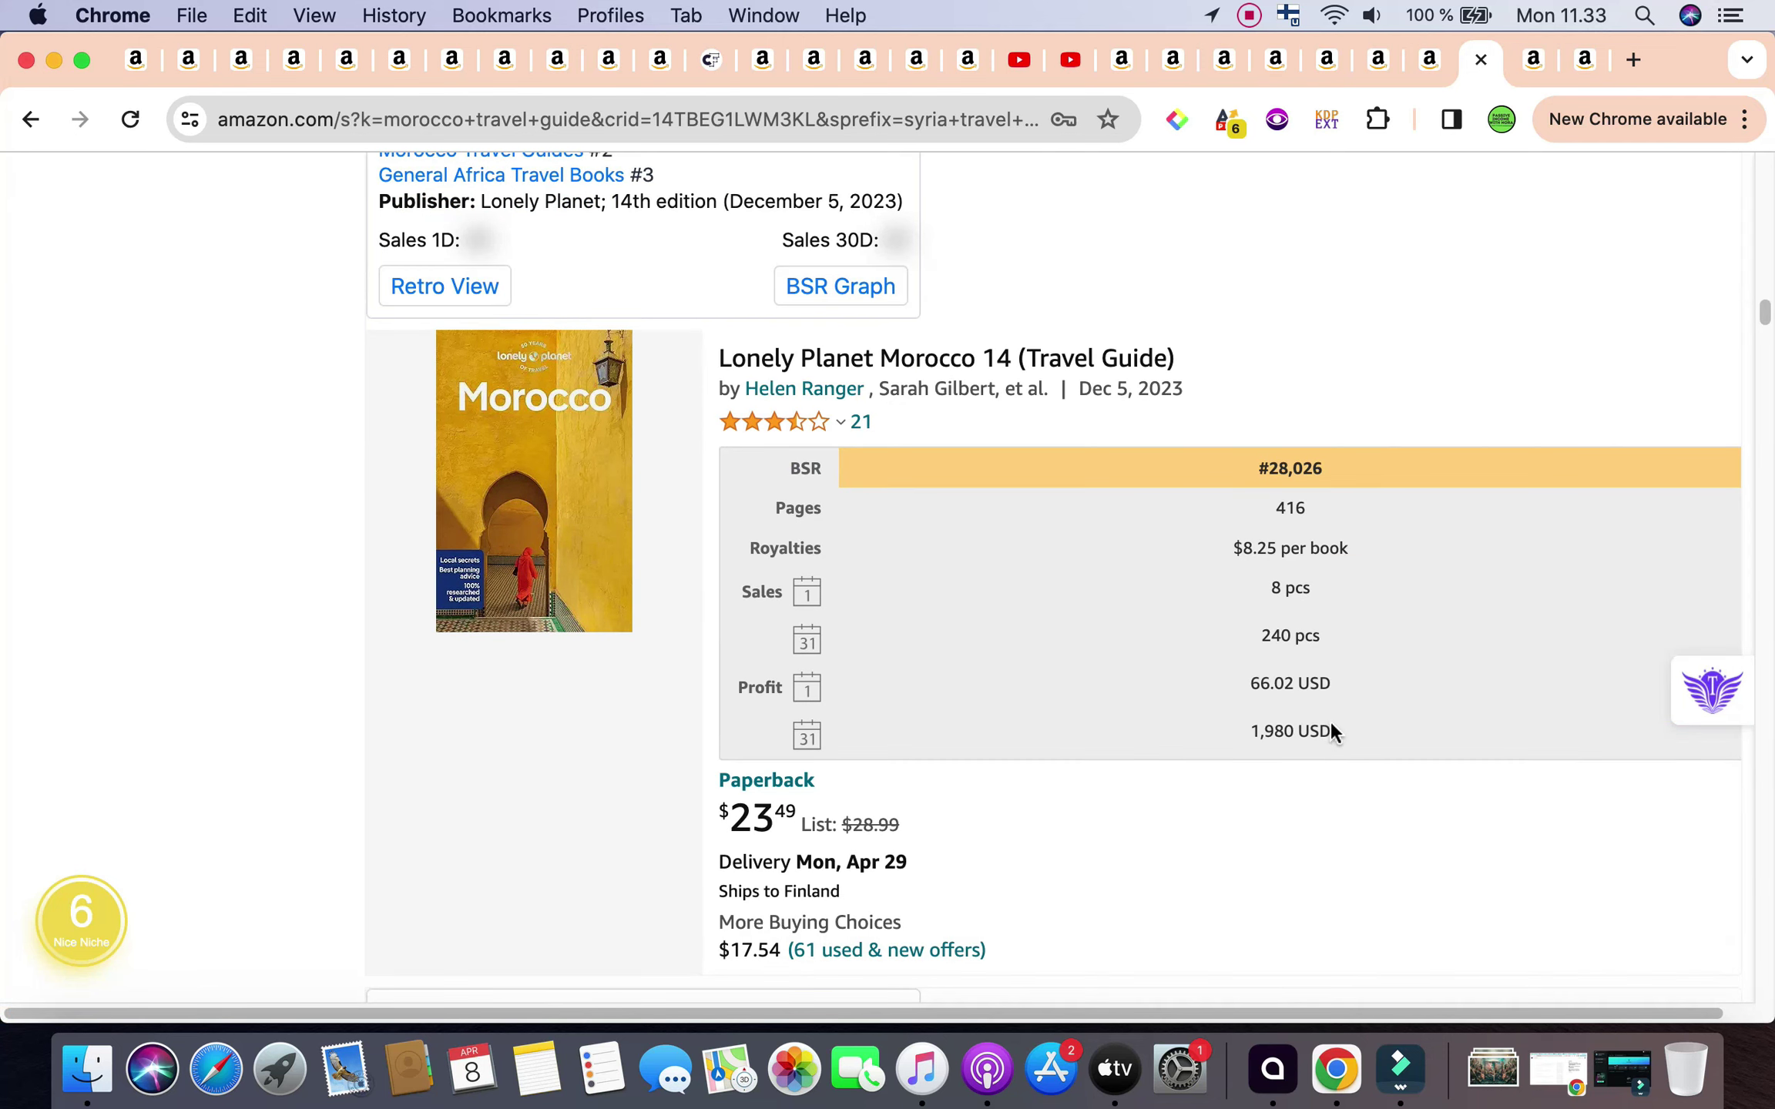
scroll(1331, 731, "down", 1)
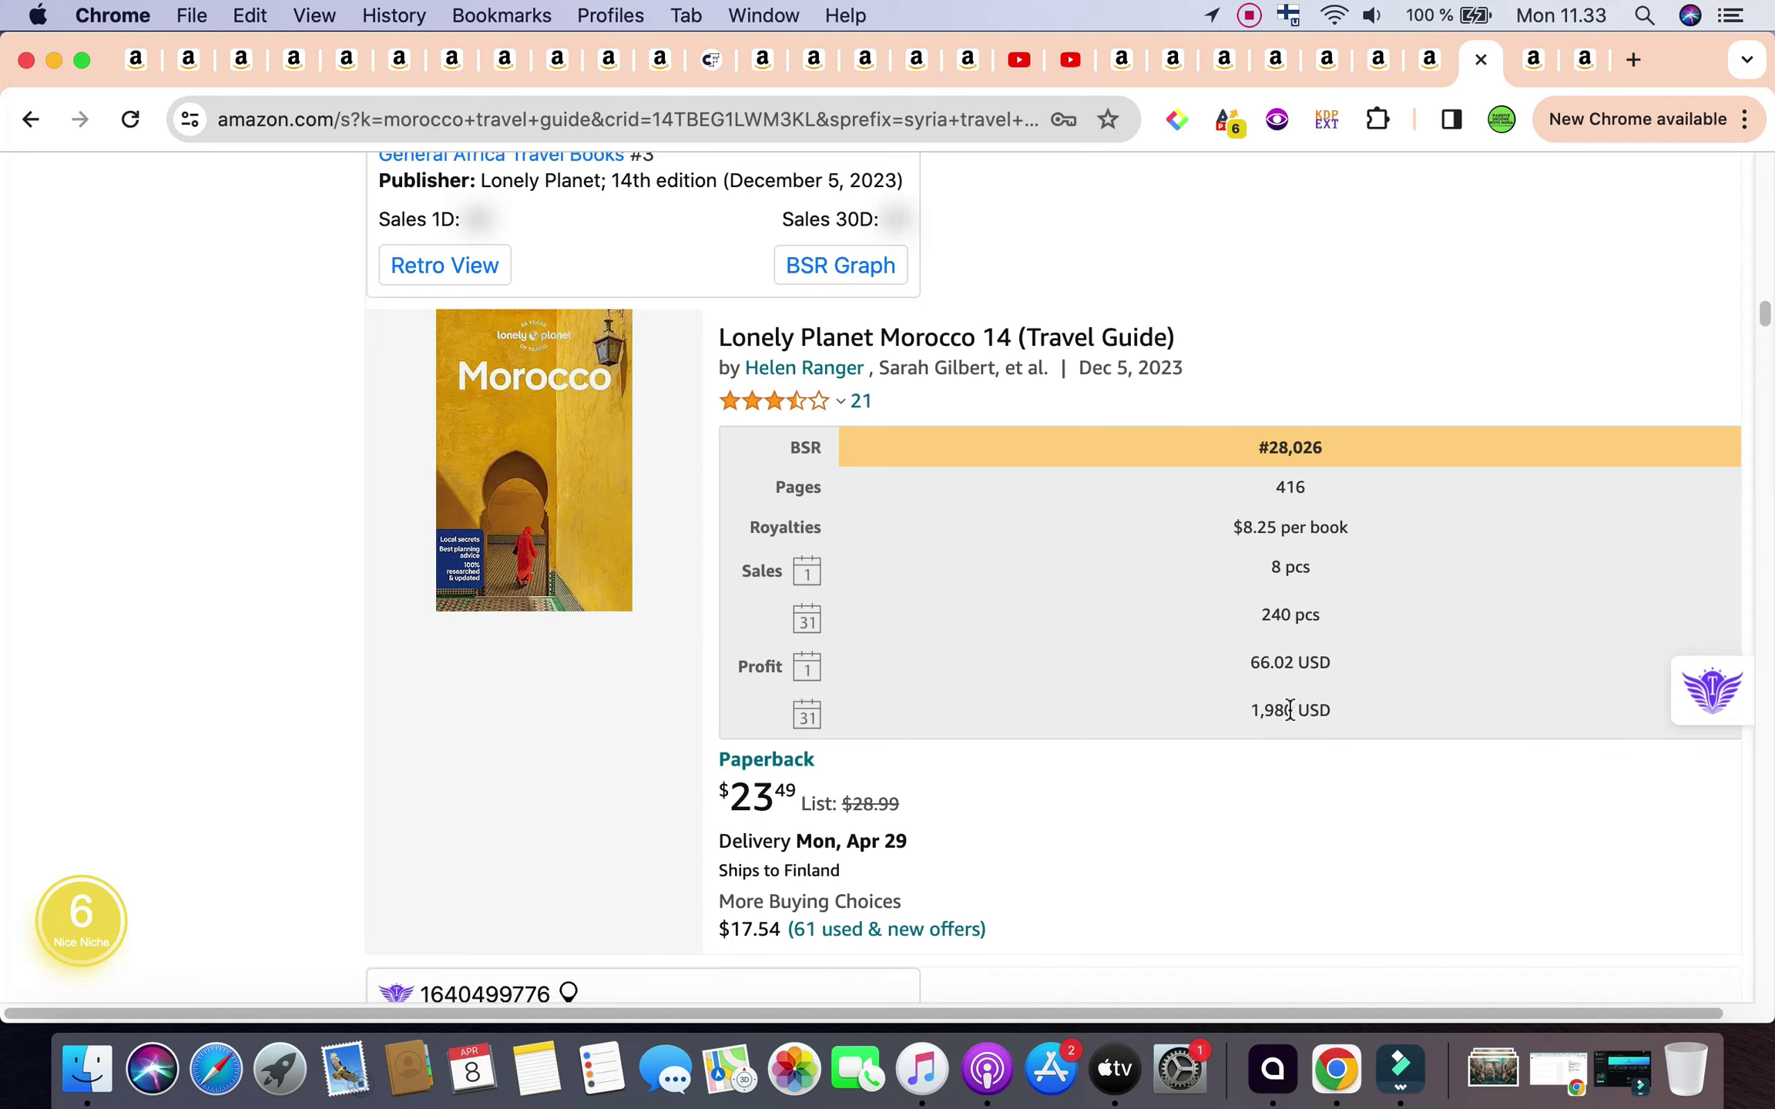
scroll(1290, 710, "down", 7)
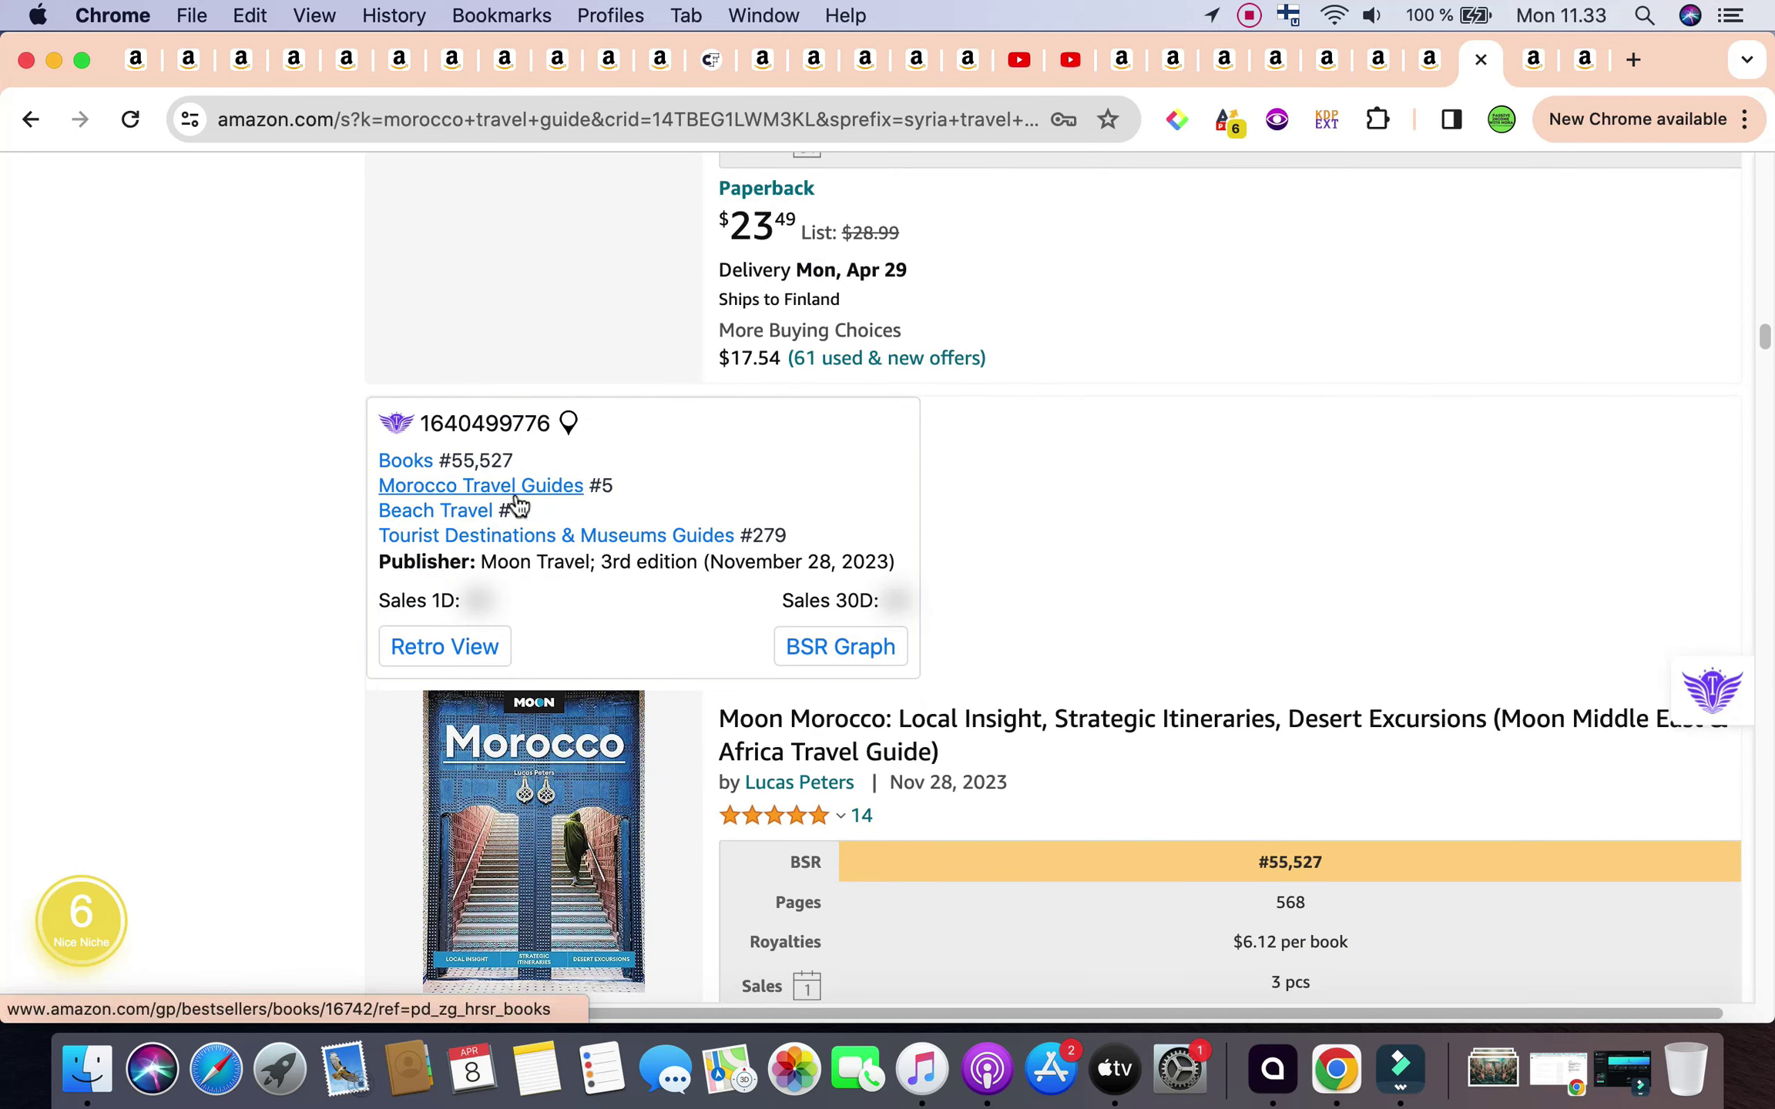
scroll(515, 505, "down", 3)
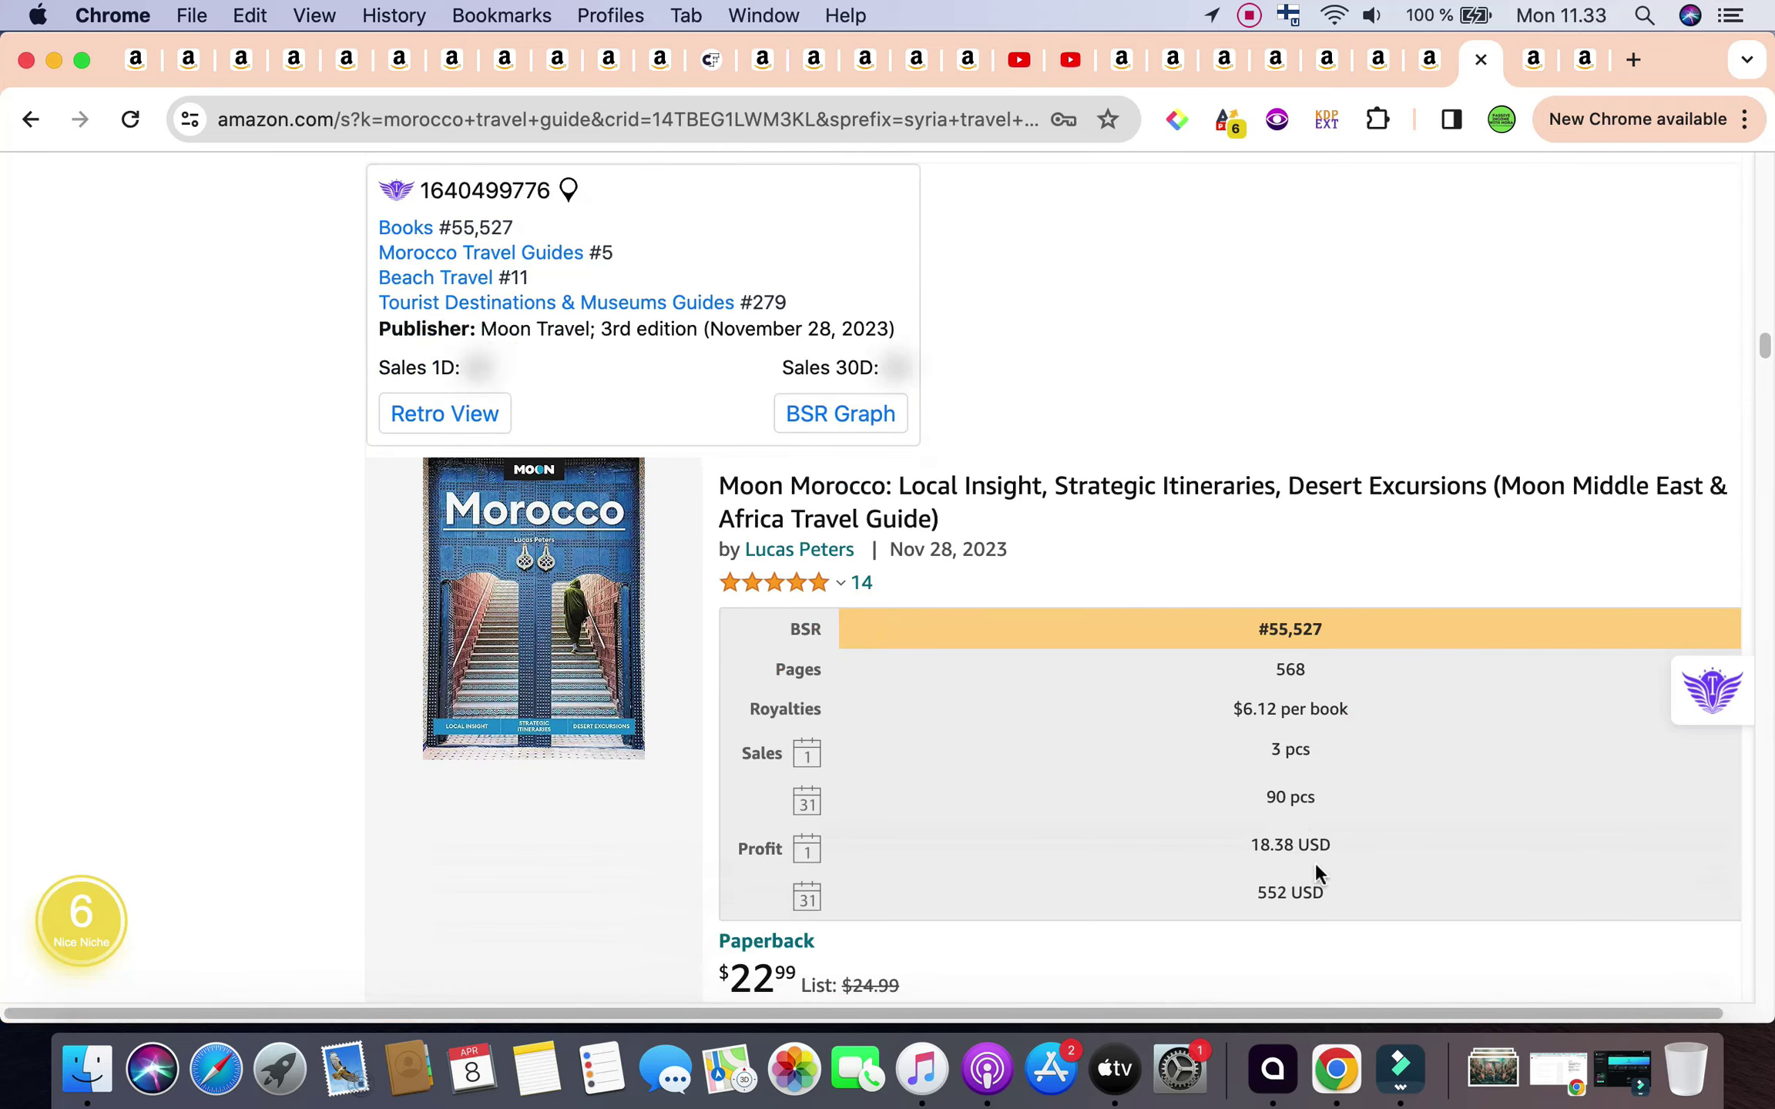
left_click(1291, 794)
Review the ranks and publishers of the remaining Morocco guides under More results, and return toward the start of the results.
scroll(1312, 900, "down", 15)
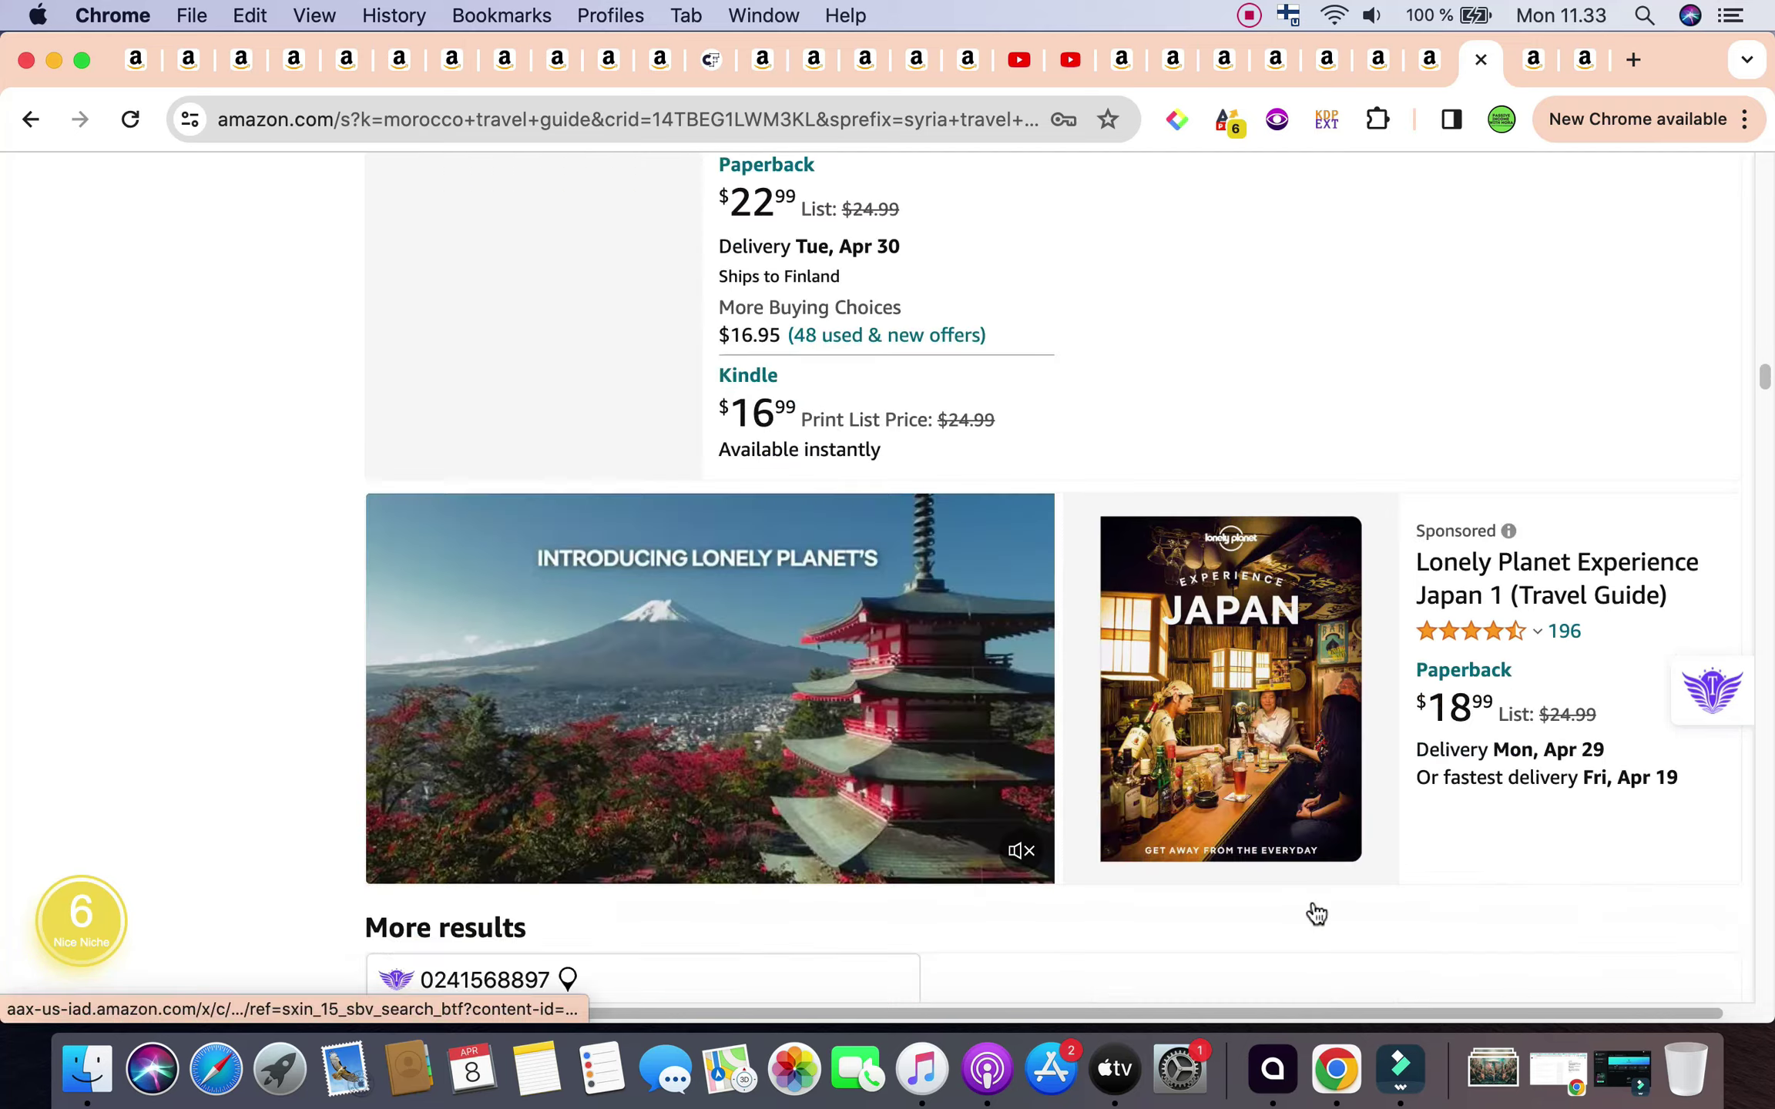
scroll(608, 377, "down", 18)
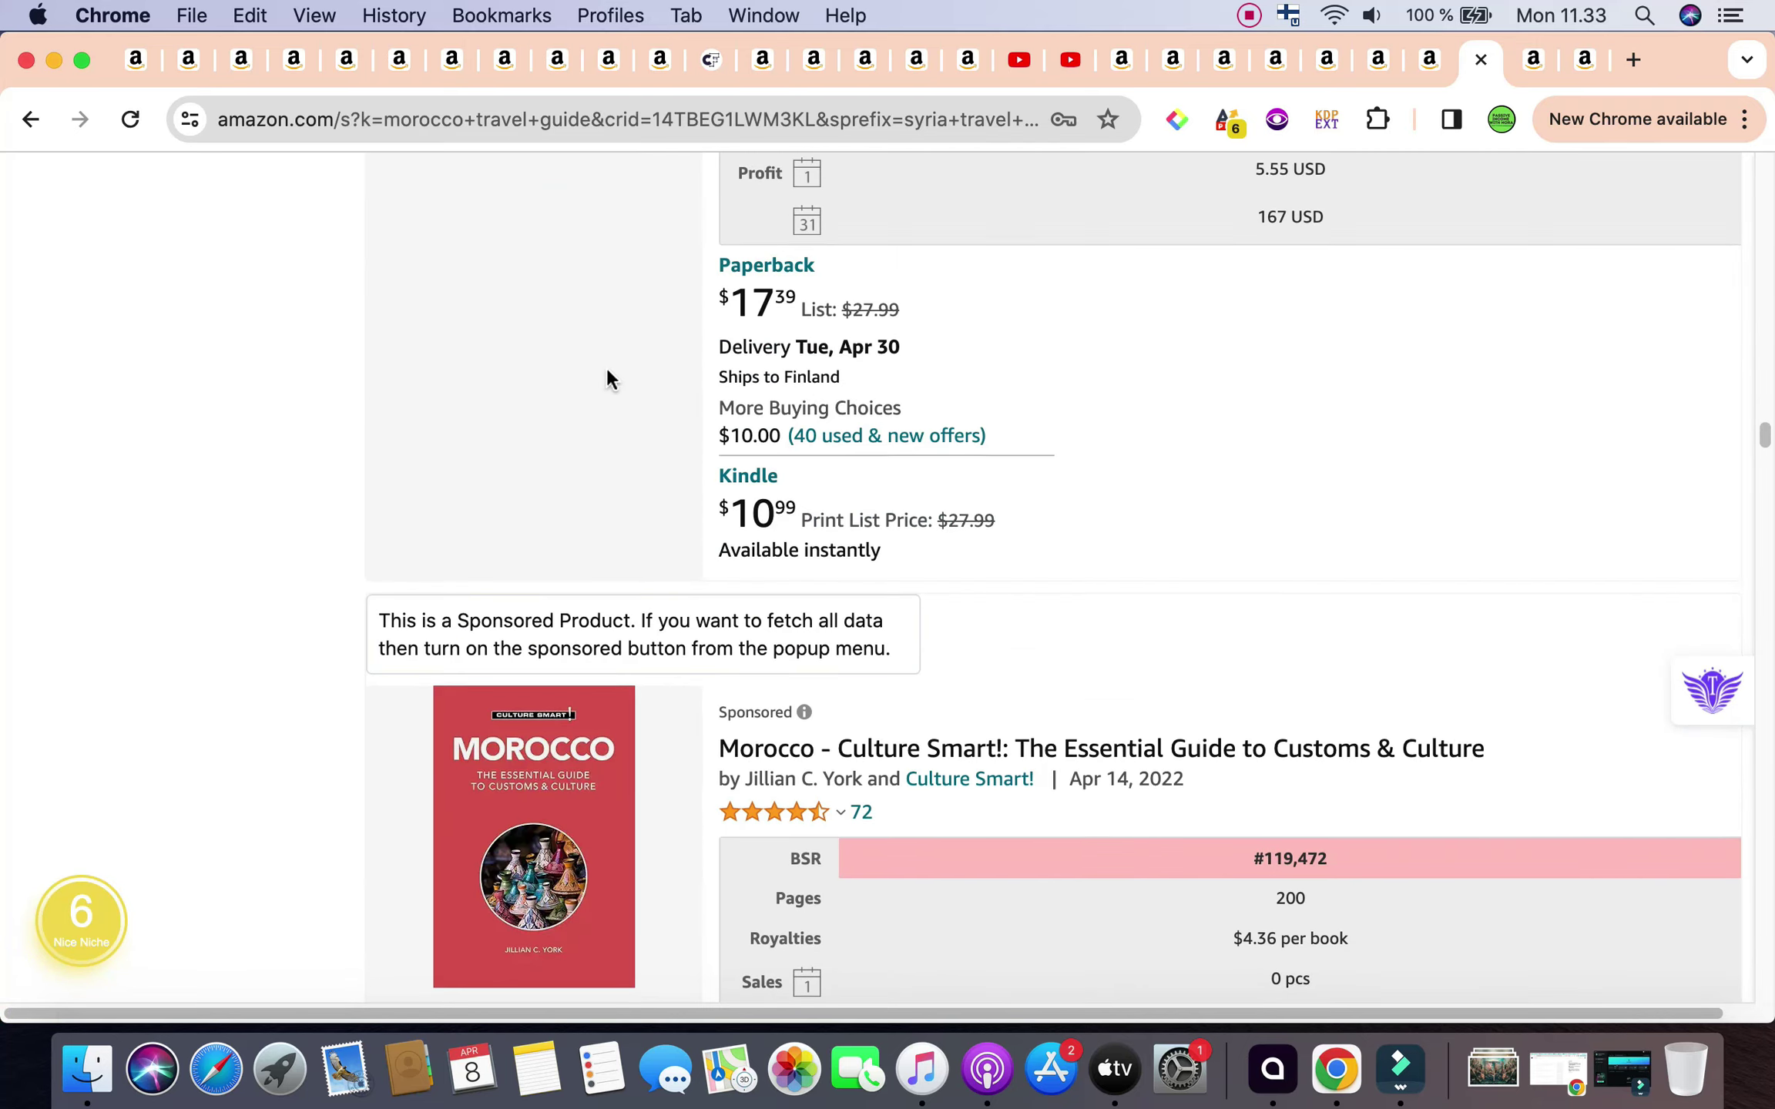
scroll(607, 378, "down", 15)
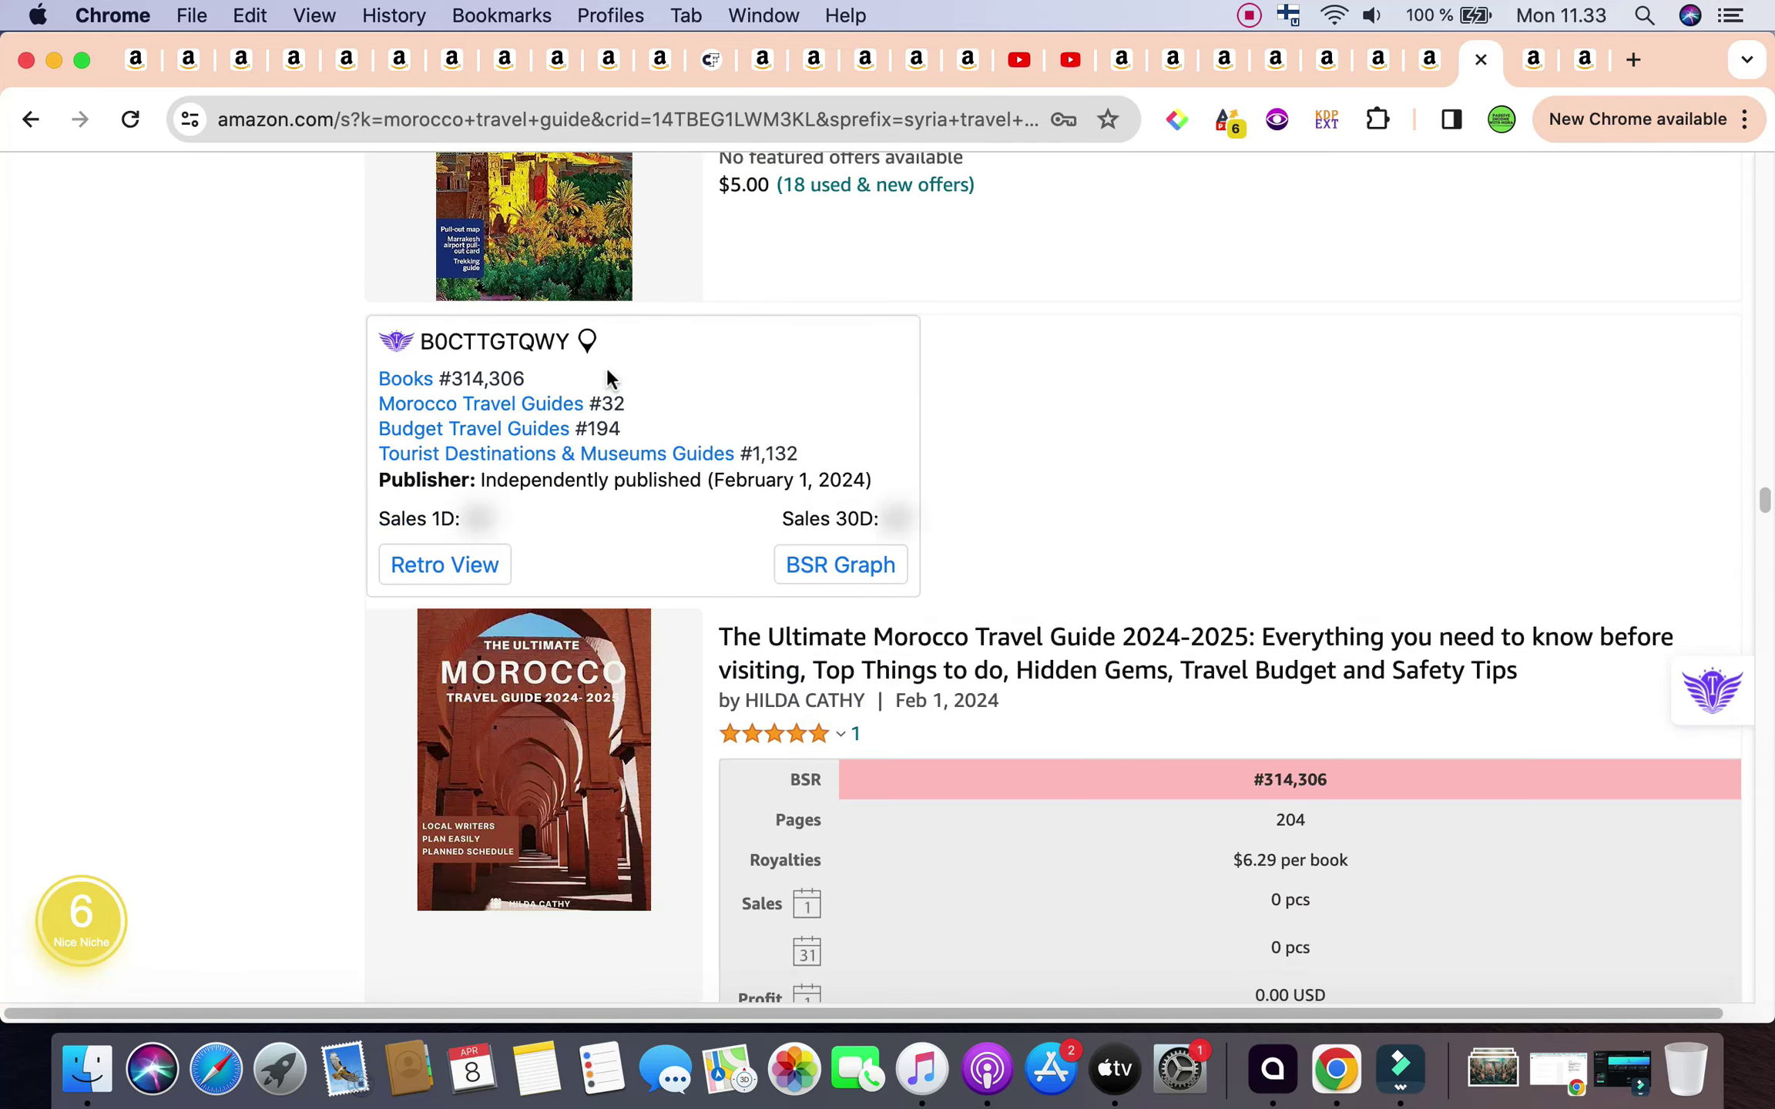
scroll(606, 378, "down", 10)
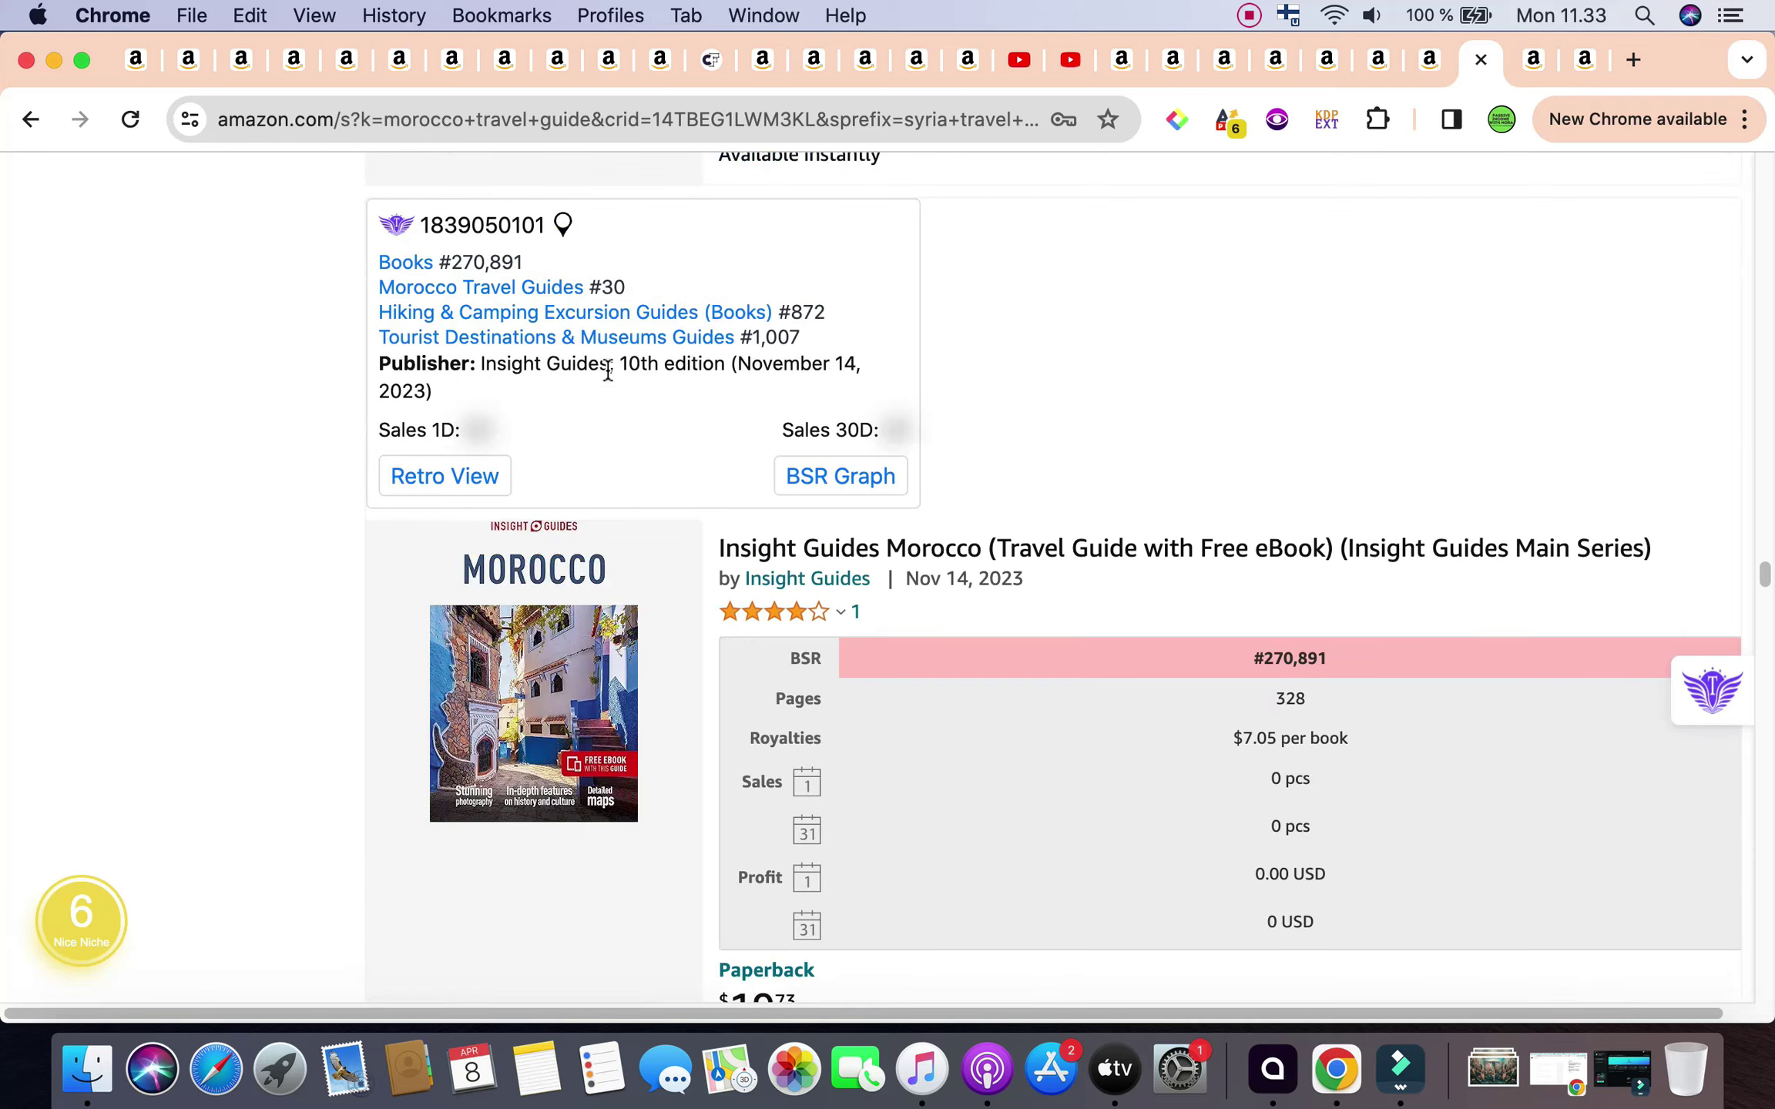
scroll(607, 371, "down", 6)
scroll(607, 371, "down", 15)
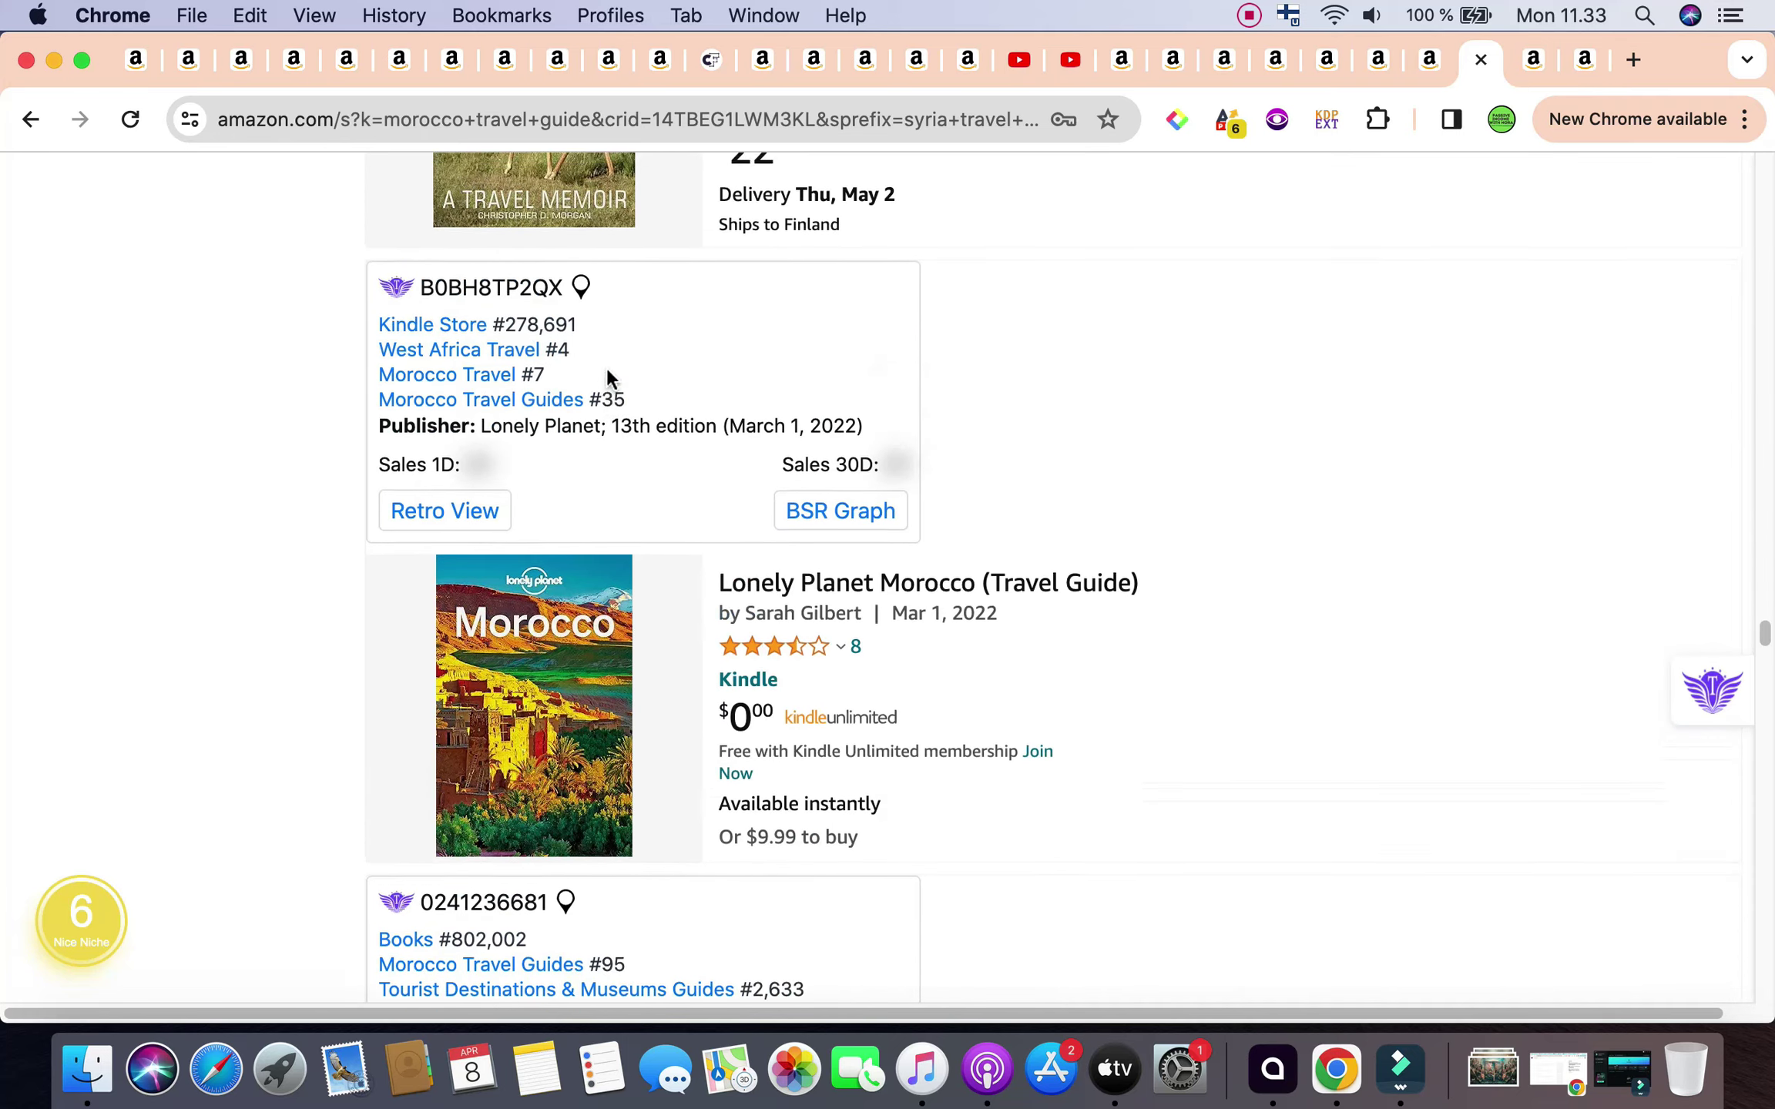
scroll(608, 378, "down", 10)
scroll(608, 379, "down", 10)
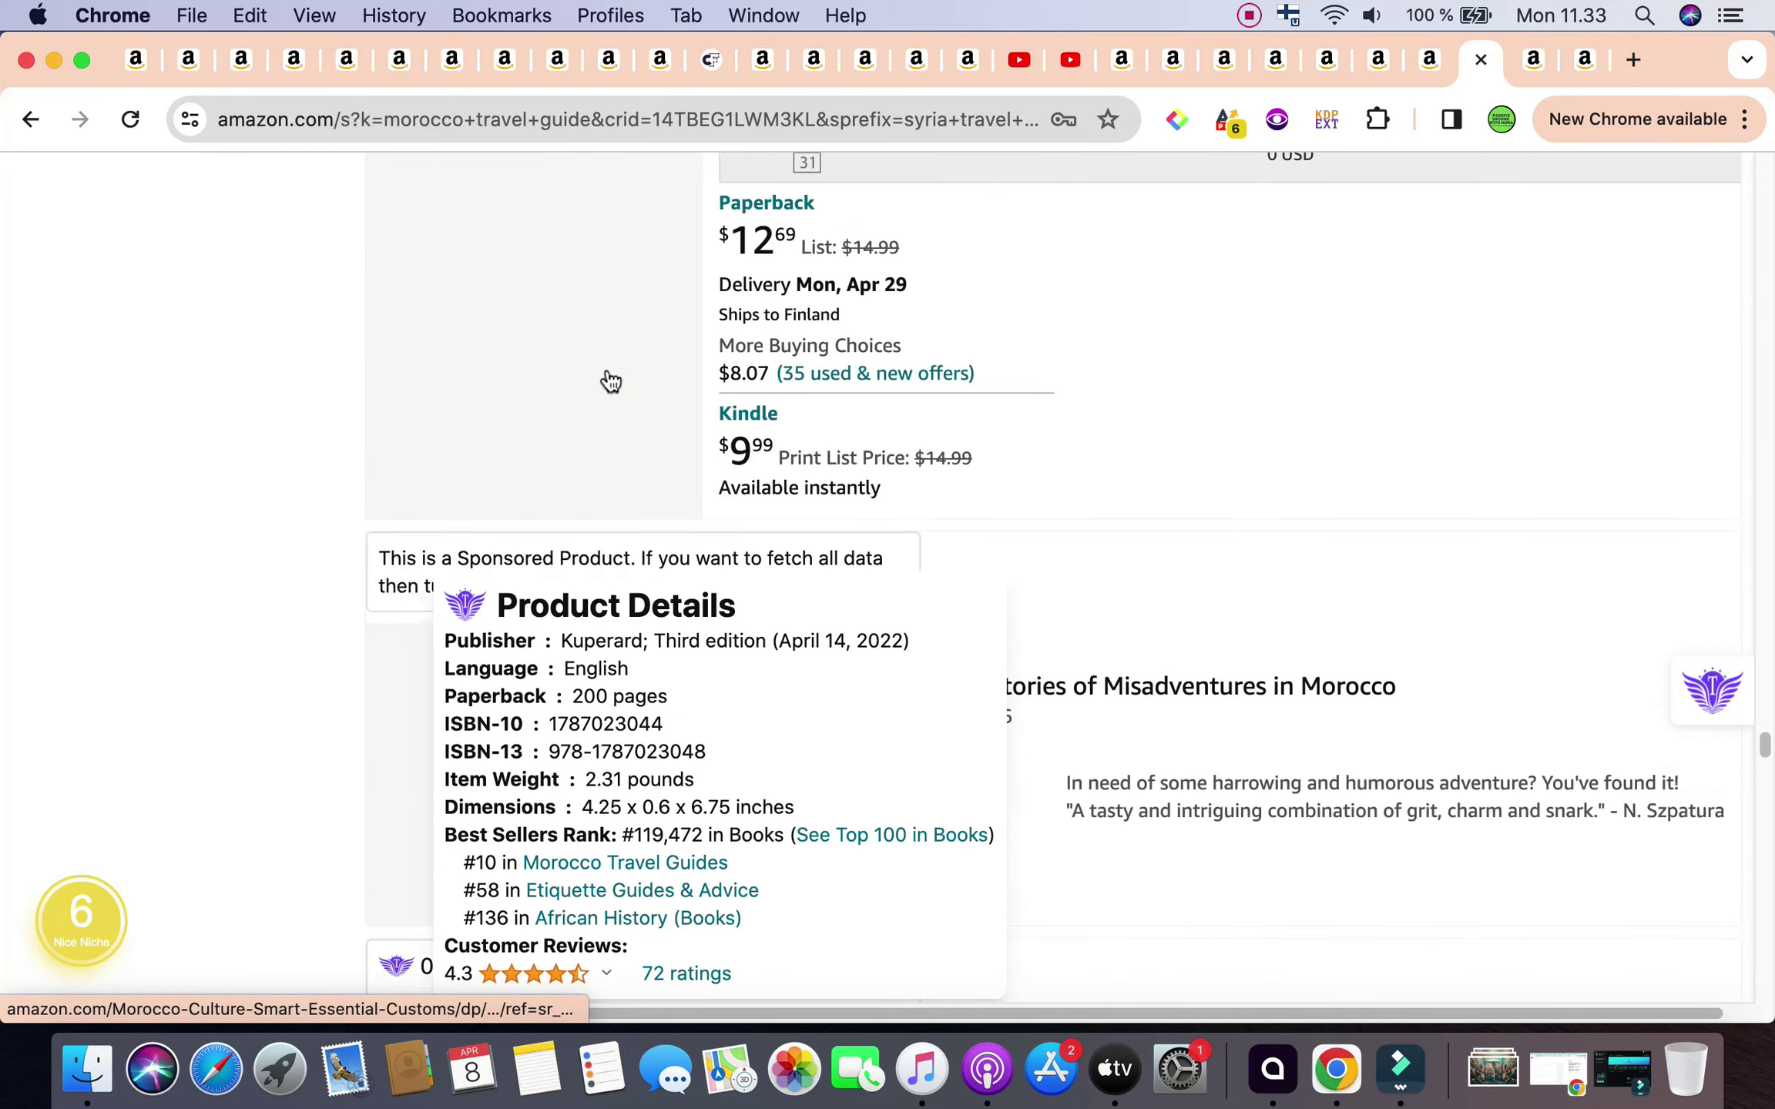
scroll(606, 380, "up", 10)
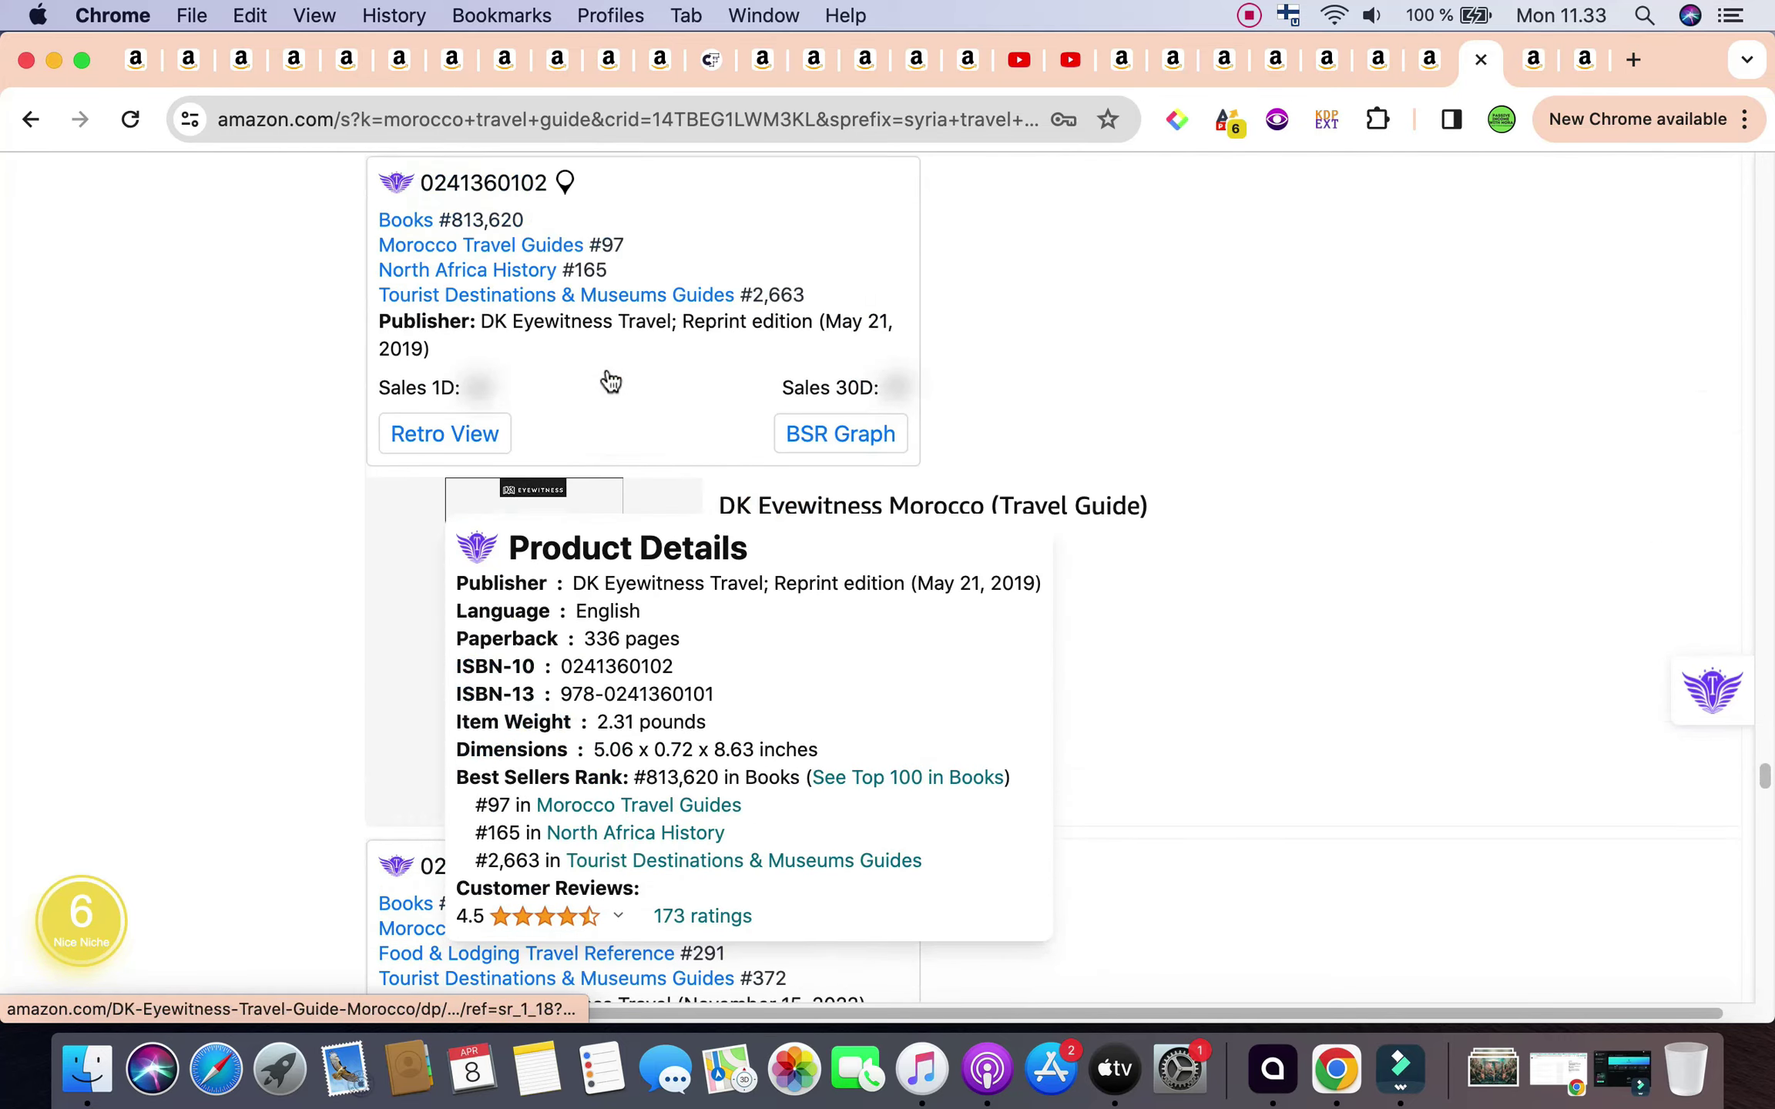
scroll(191, 316, "up", 15)
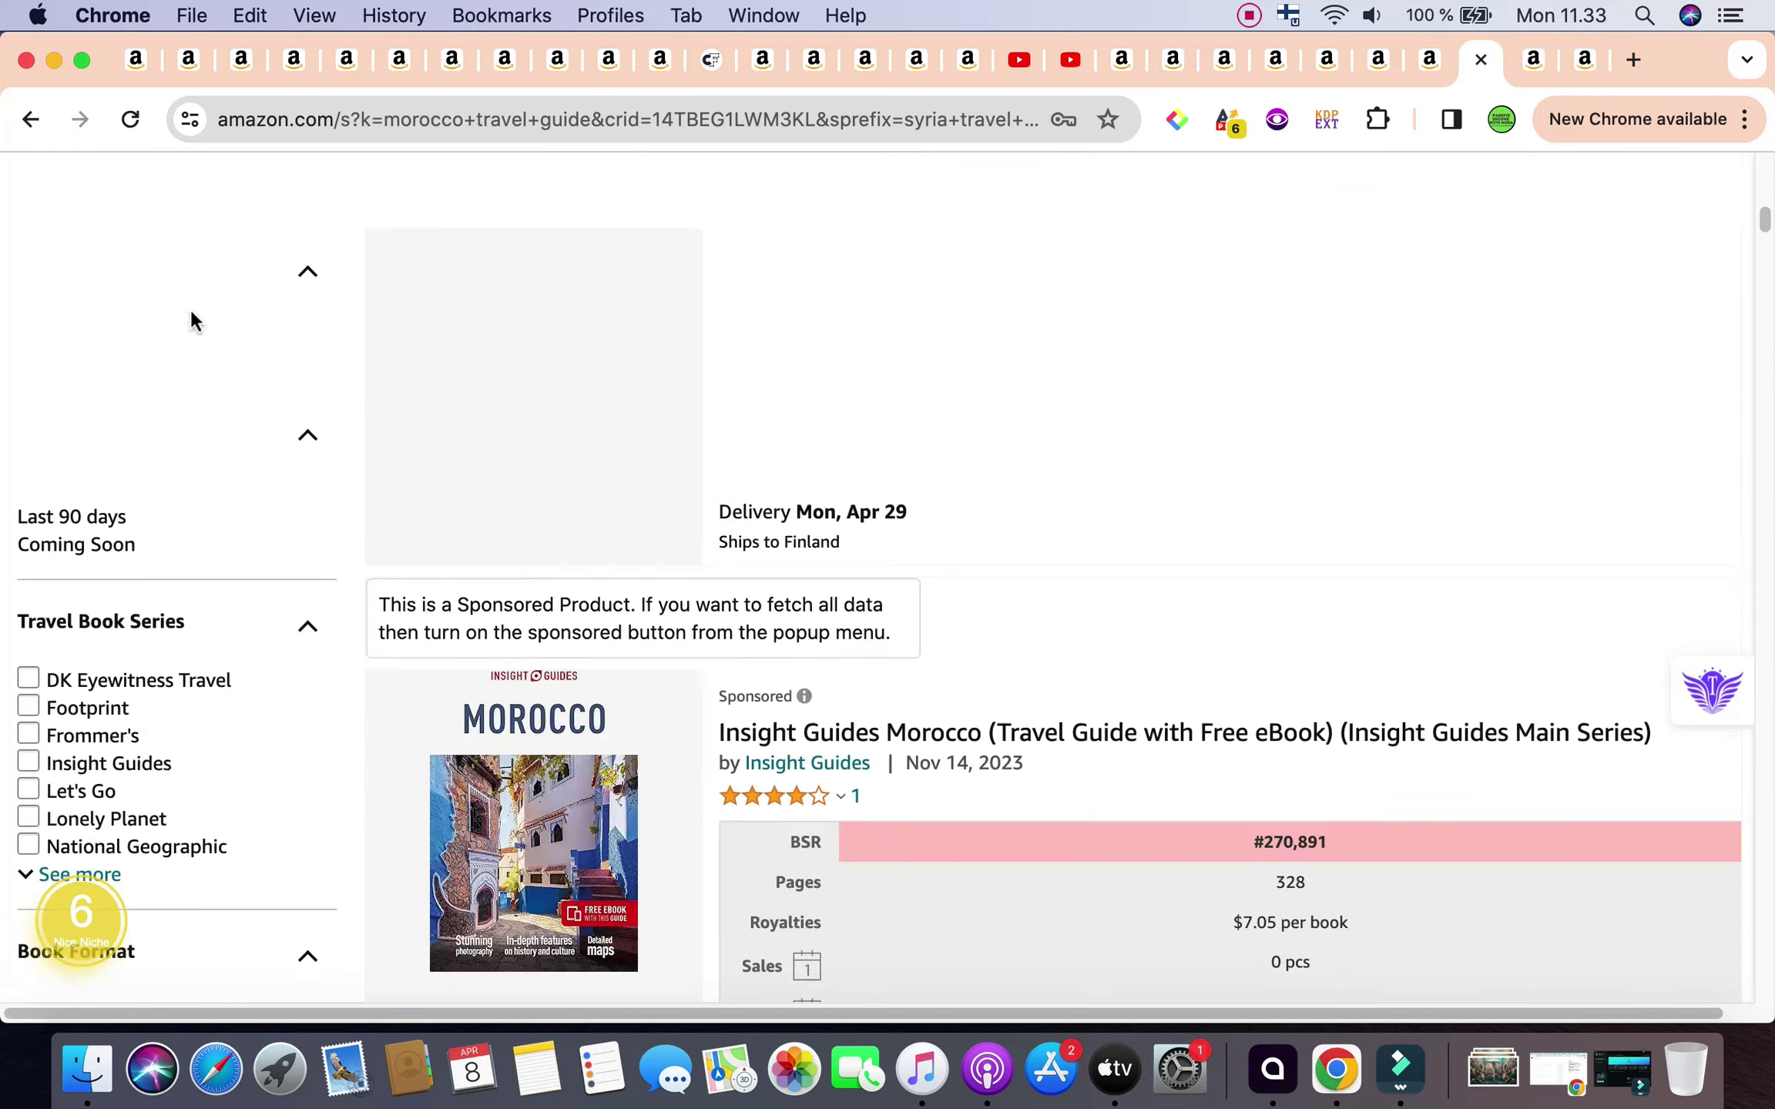